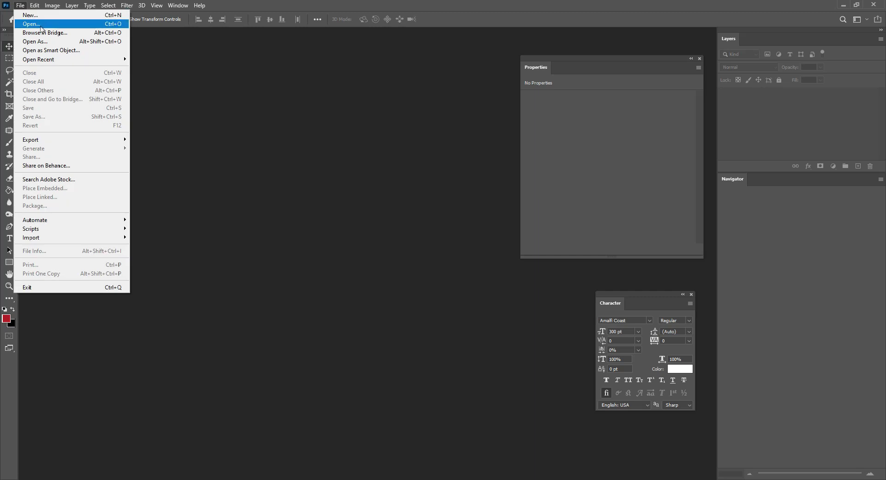
Create a new RGB document 37 cm wide and 50 cm high at 200 pixels per inch with a white background
click(46, 16)
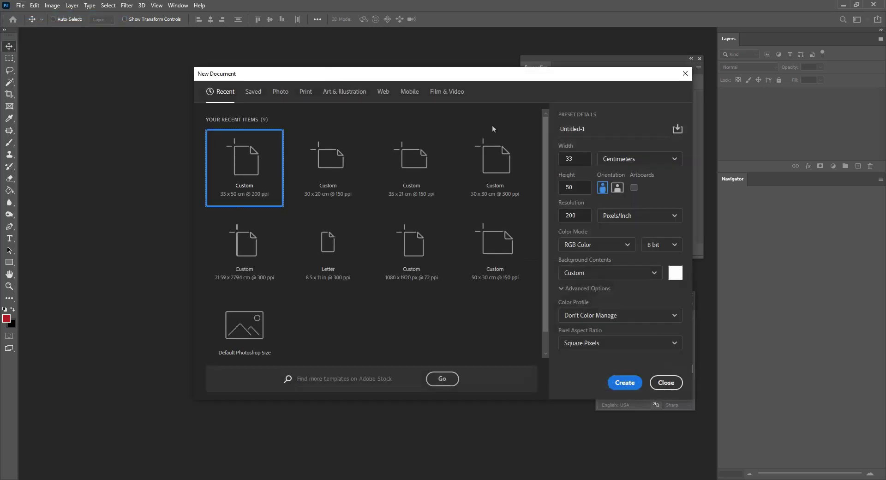
click(582, 188)
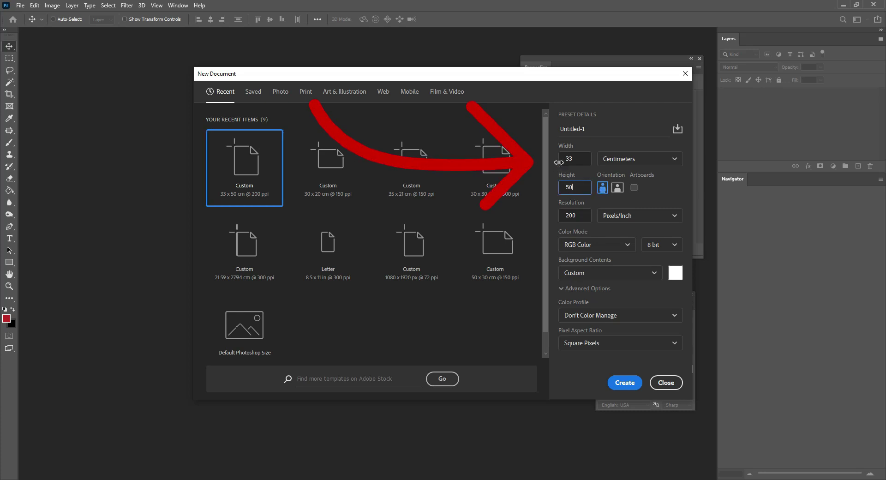
key(shift+Tab)
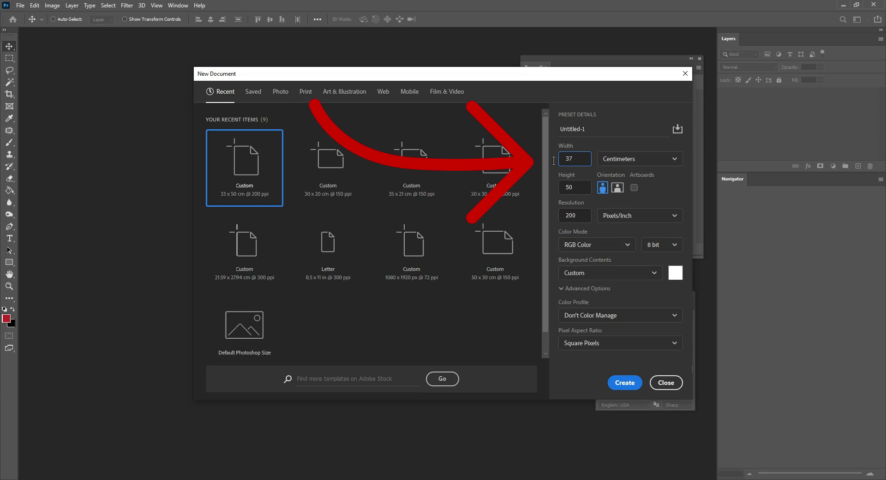
click(573, 216)
text(200)
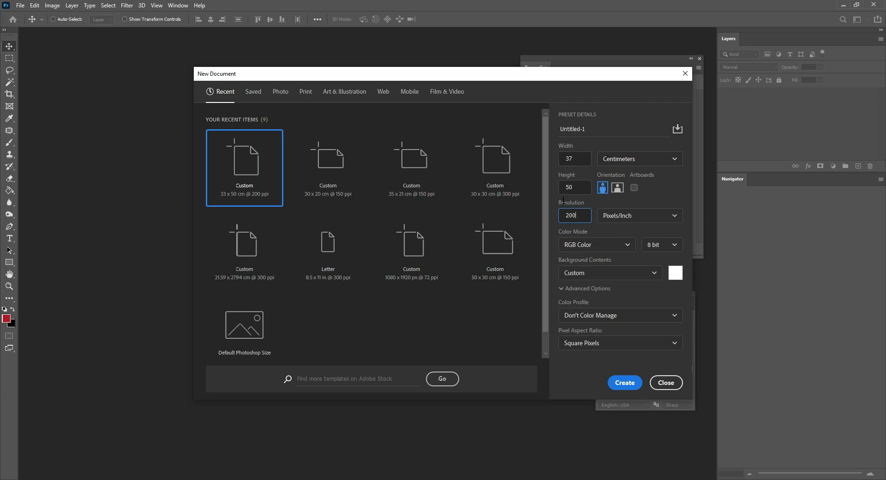
click(627, 161)
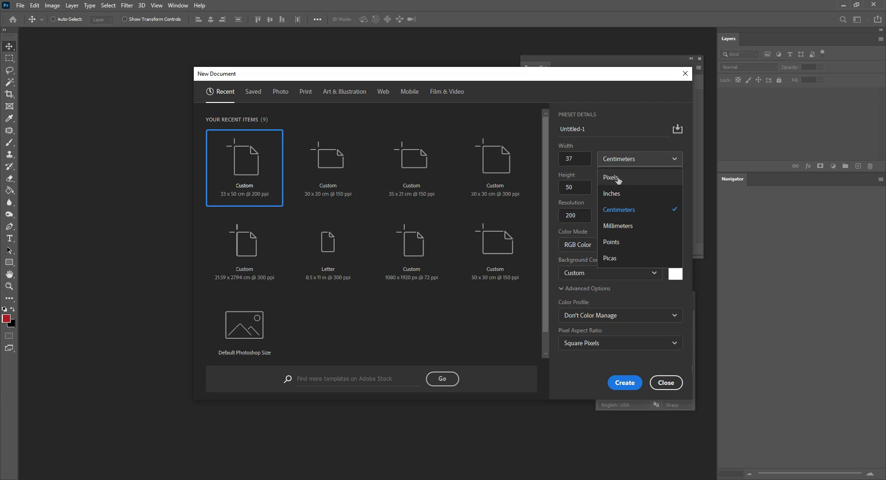
click(628, 213)
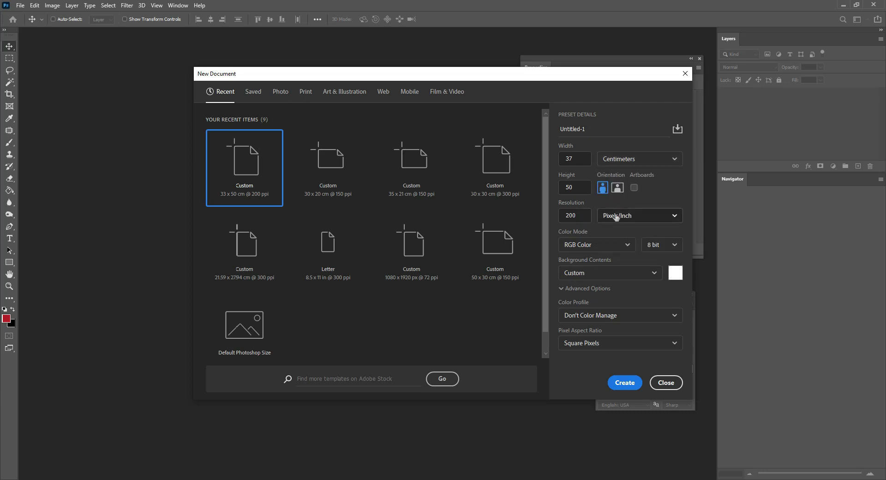
click(615, 217)
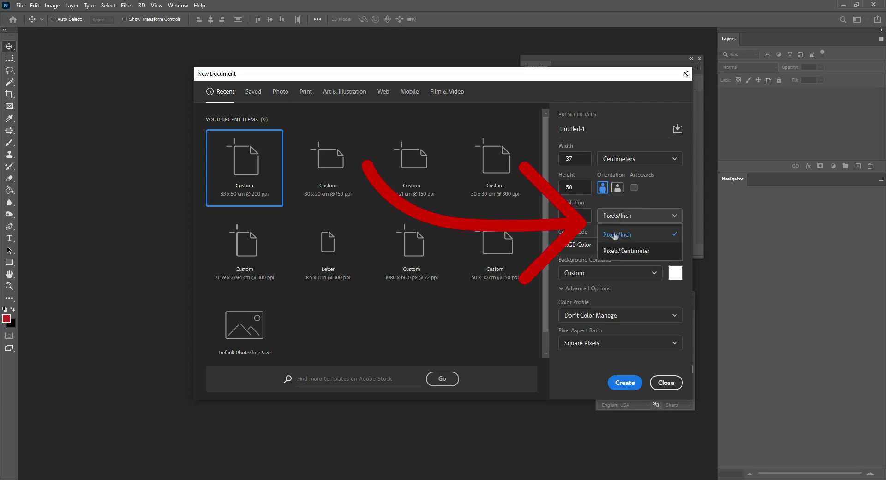
click(615, 236)
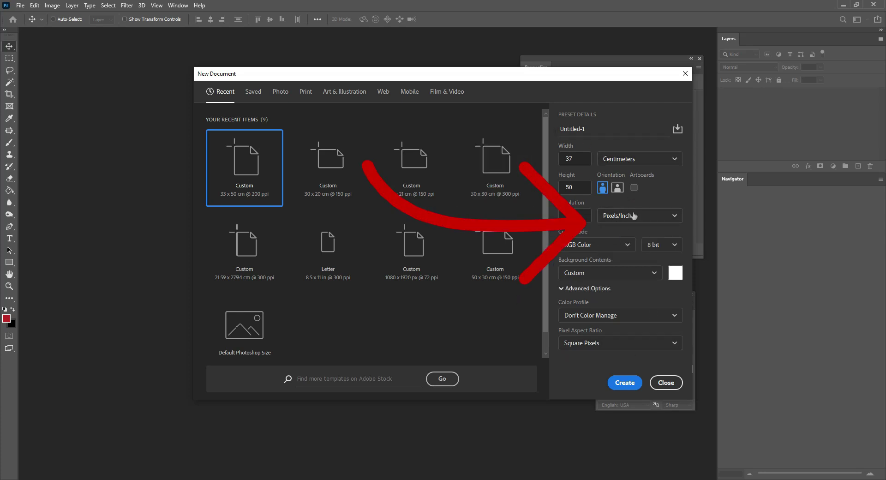
click(626, 385)
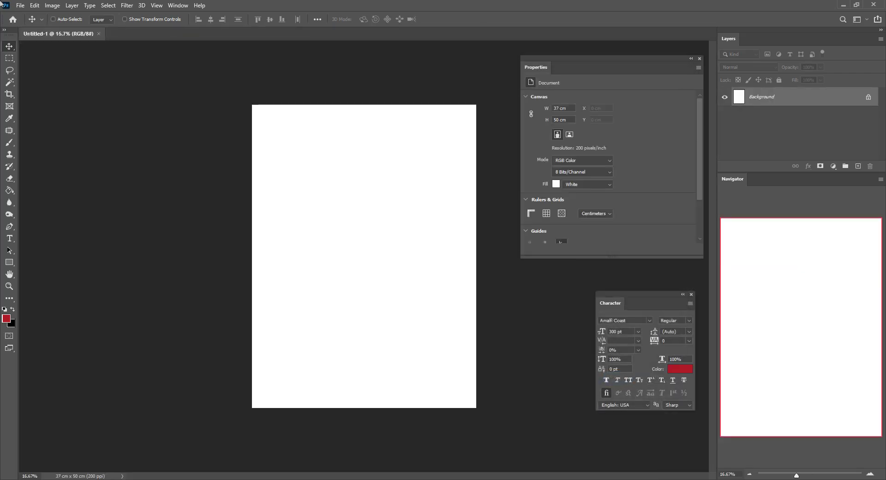
Place the black-and-white dancer portrait as an embedded image and scale it to 37.19% so it covers the whole canvas
click(20, 5)
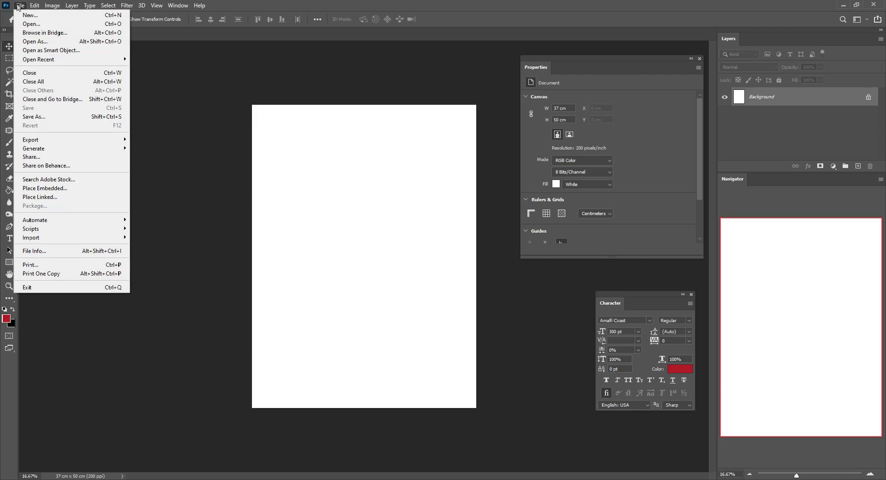
click(55, 188)
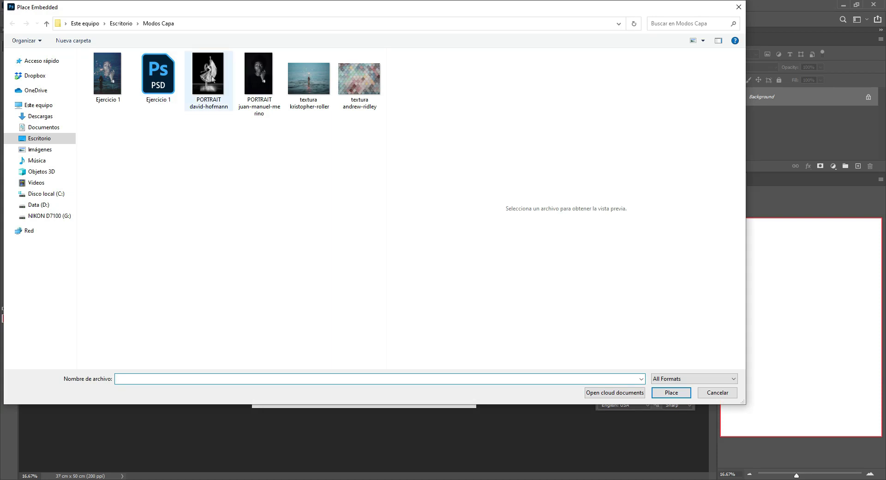
click(208, 76)
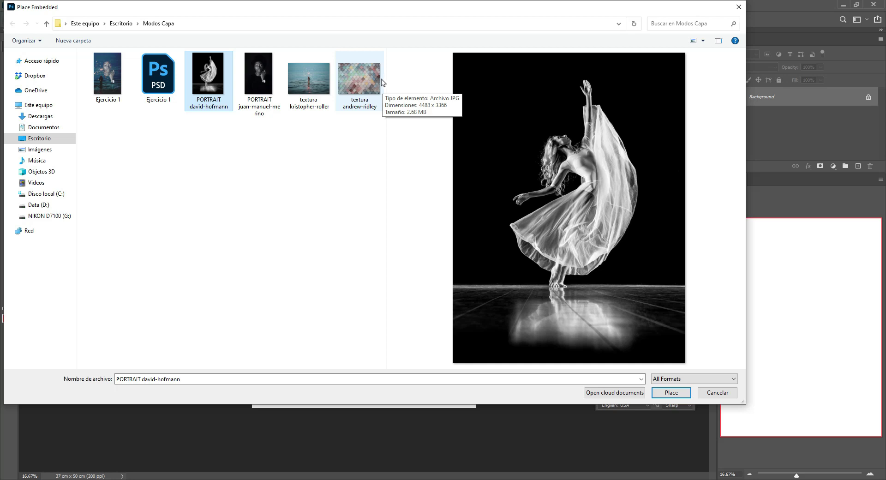
click(671, 393)
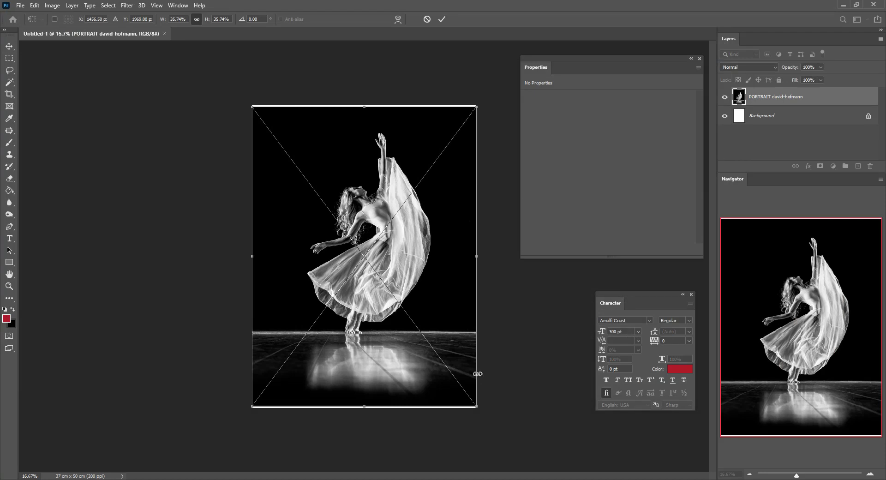
drag(477, 406, 480, 412)
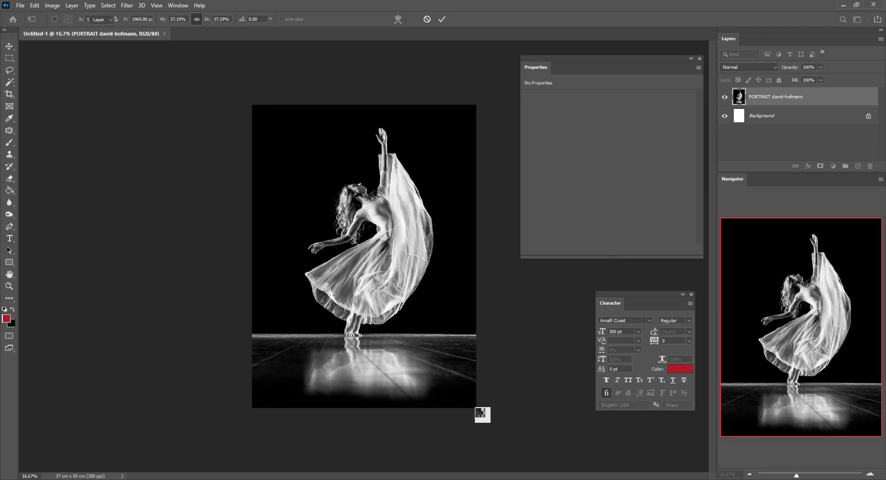
key(Return)
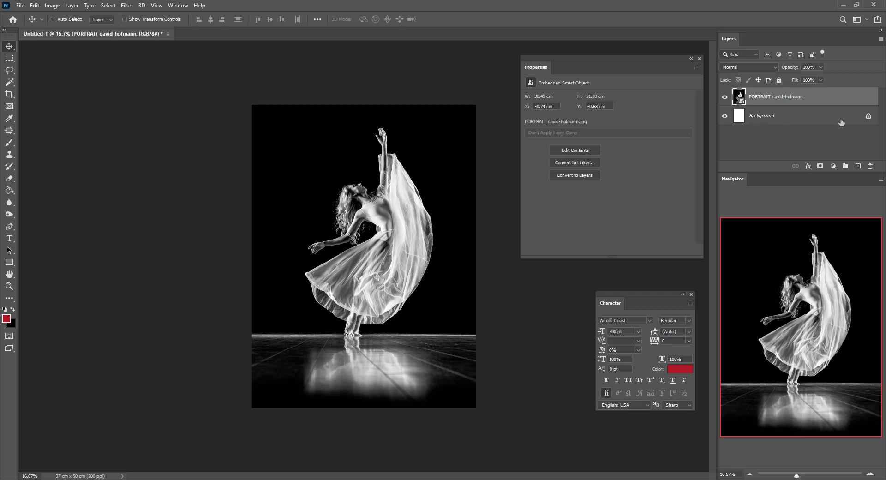
Delete the white Background layer and rasterize the dancer portrait layer
click(787, 120)
key(Delete)
right_click(767, 100)
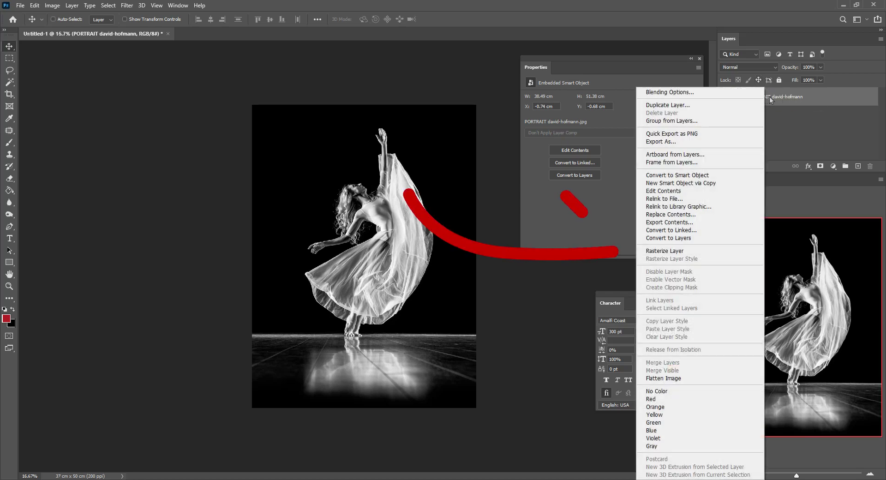
click(656, 251)
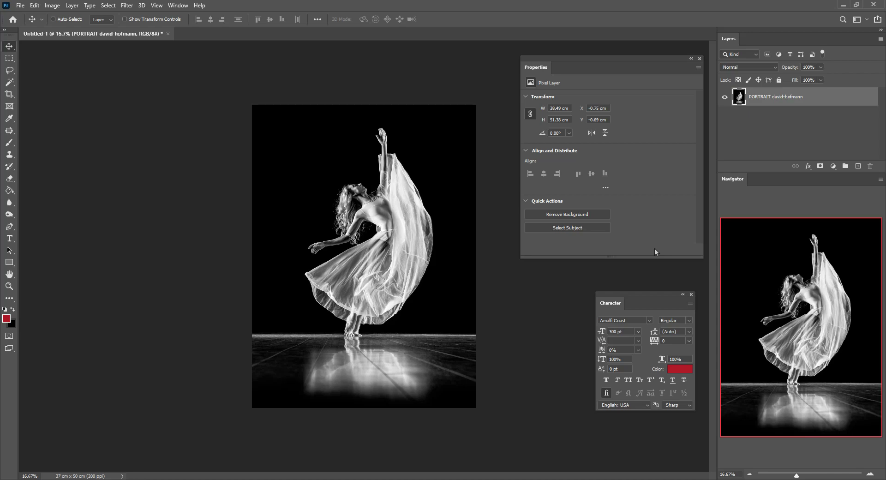
Place the colourful tile texture from the Modos Capa folder as an embedded image above the dancer portrait
click(20, 6)
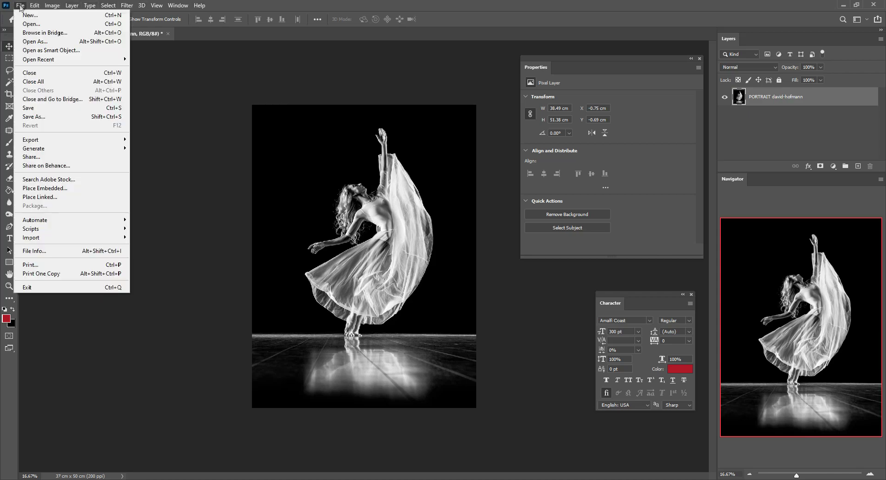
click(42, 189)
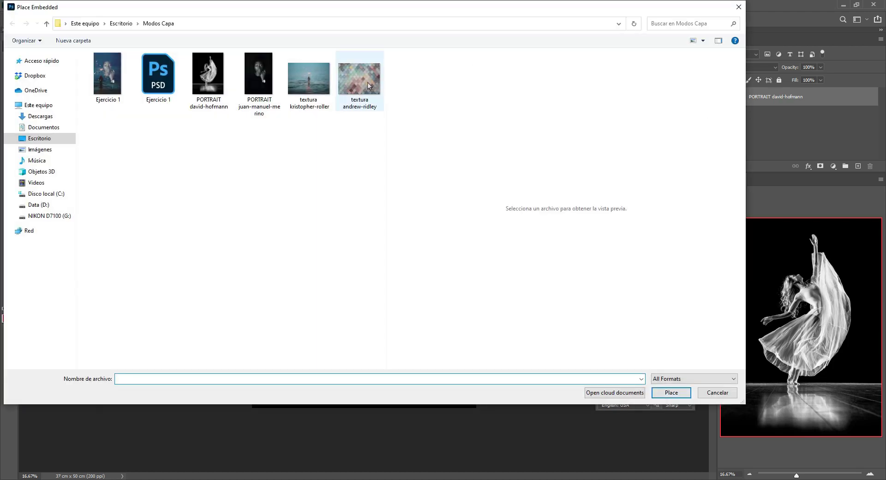
click(369, 85)
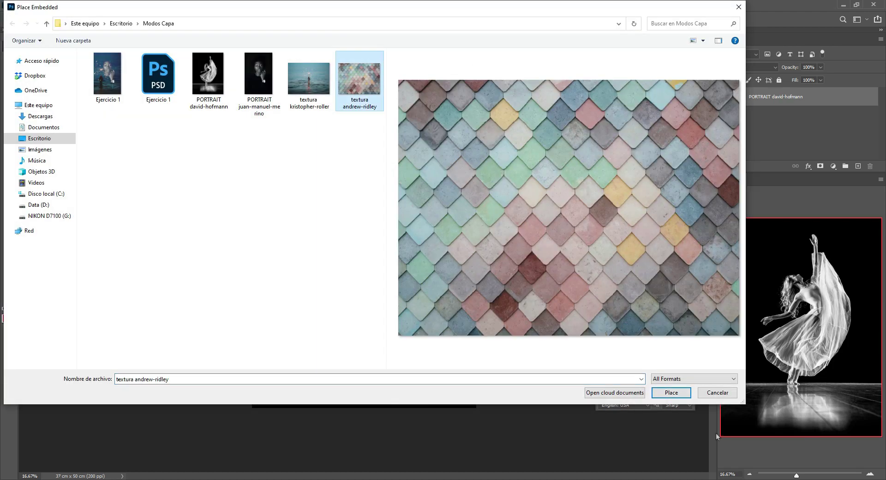
click(676, 396)
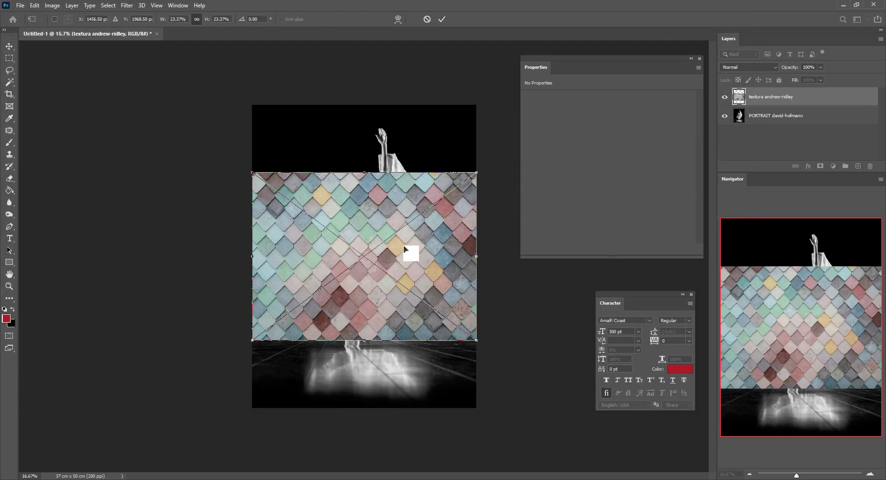
Position the tile texture over the dancer's body, rotated to about -41.71° and scaled to 20.21%
drag(395, 244, 392, 221)
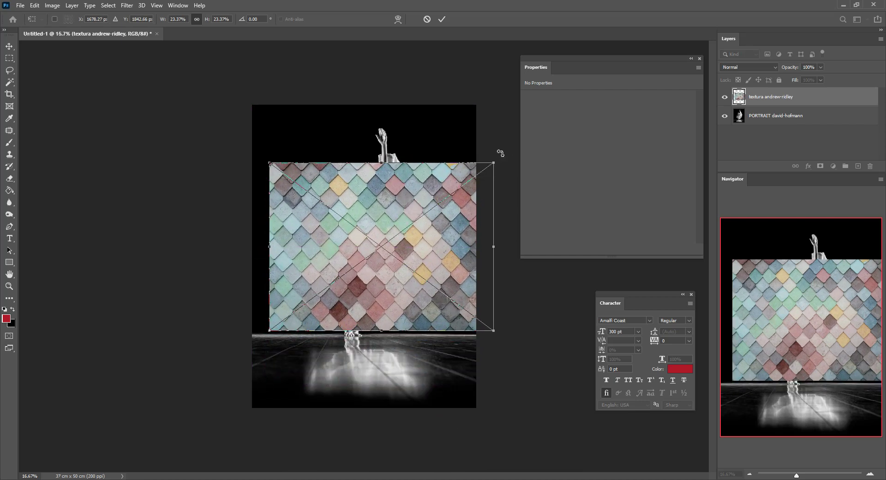
drag(500, 153, 437, 107)
drag(396, 226, 386, 199)
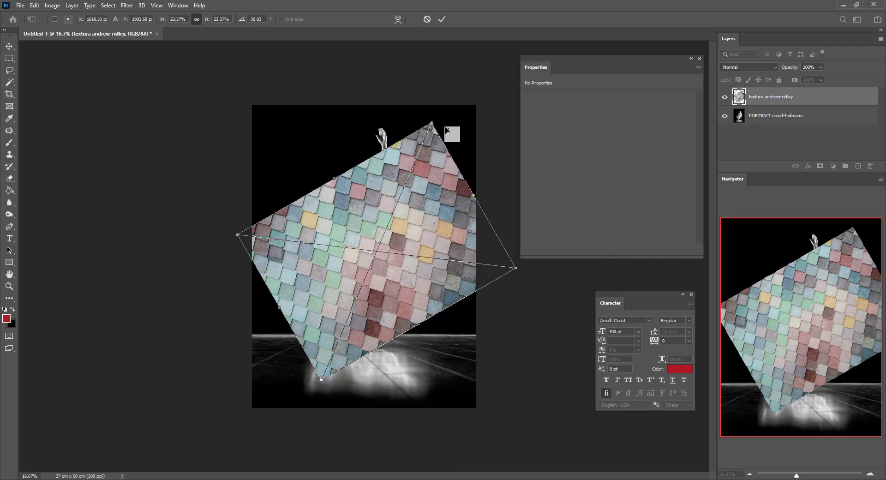
drag(431, 115, 406, 108)
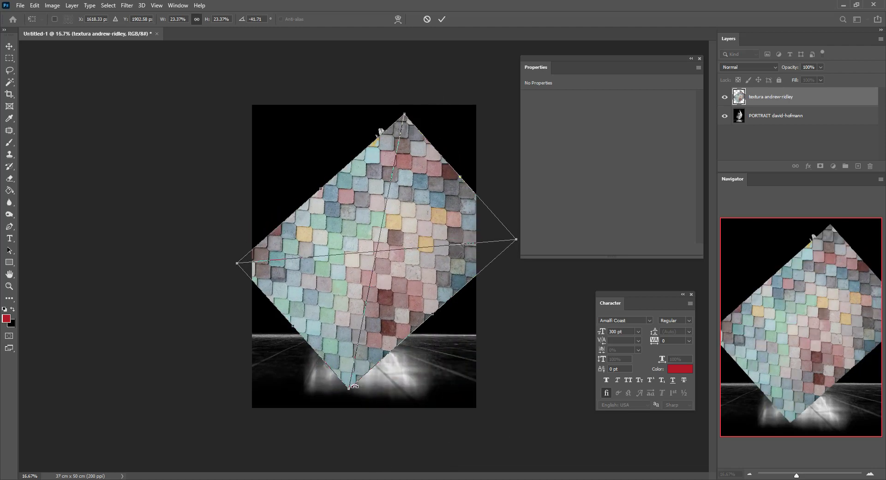
drag(350, 388, 355, 371)
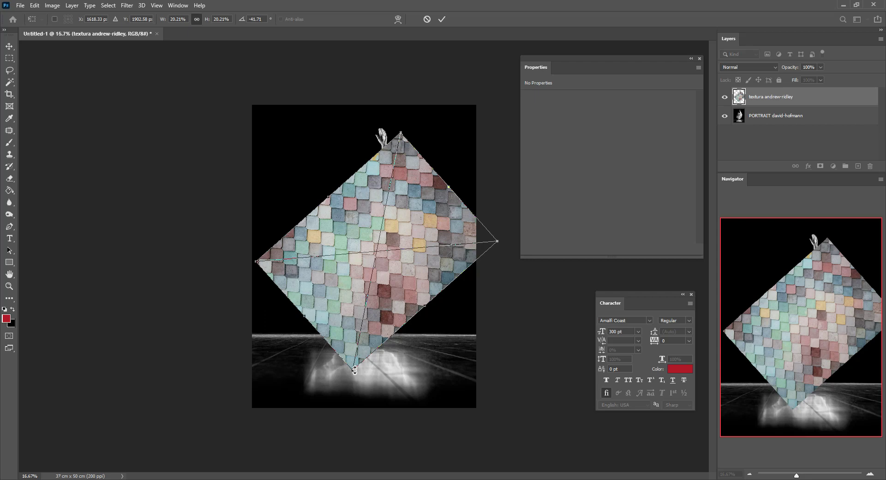
key(Return)
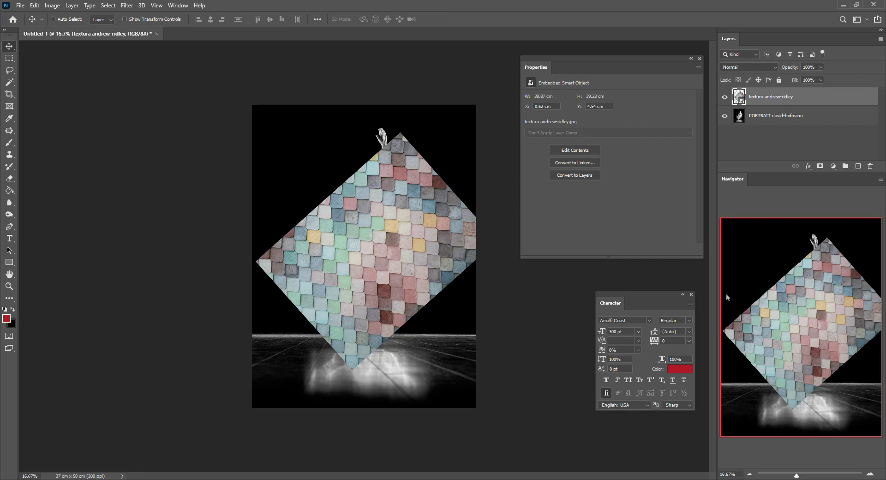
Rasterize the tile texture layer and close the floating Properties panel to clear the canvas
right_click(768, 98)
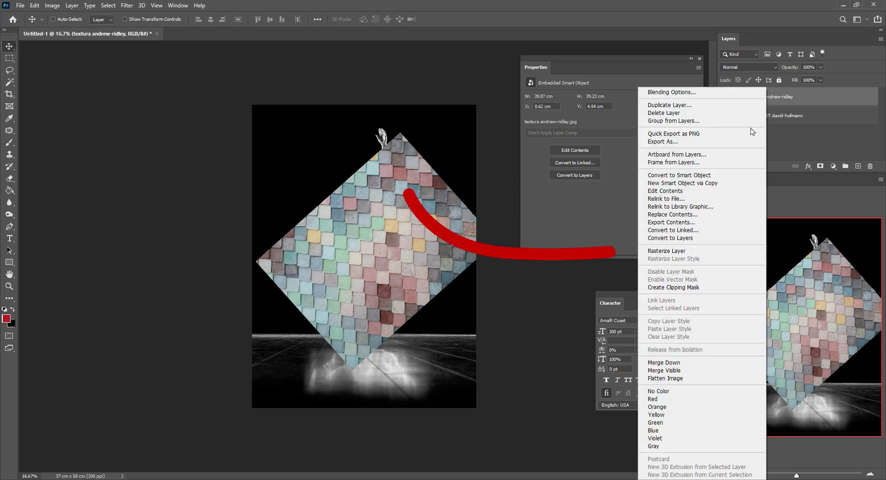
click(683, 252)
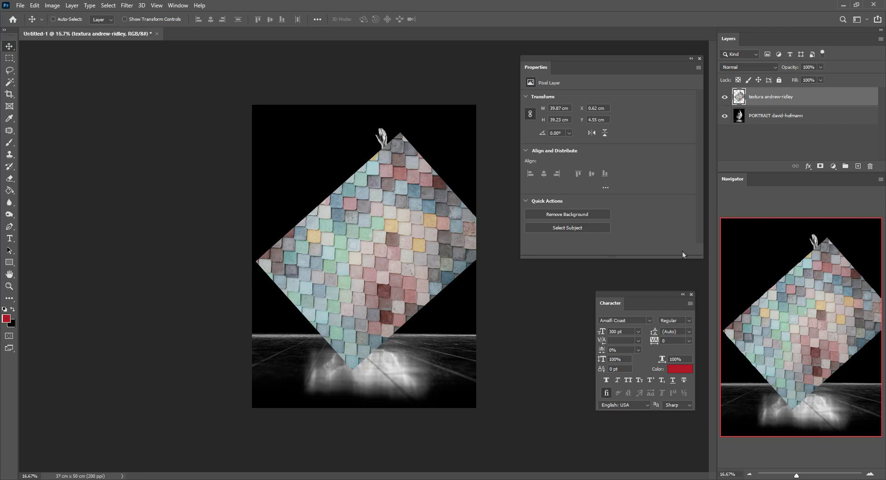
scroll(365, 275, up, 1)
scroll(365, 275, up, 2)
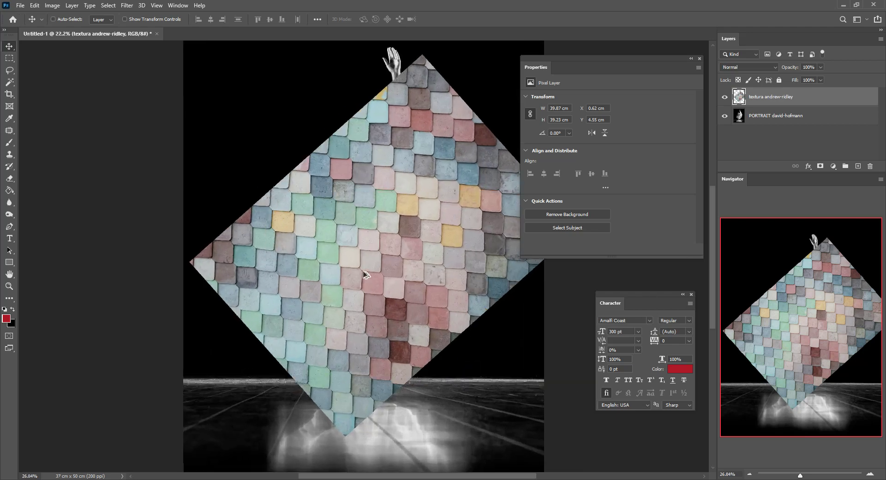
click(700, 59)
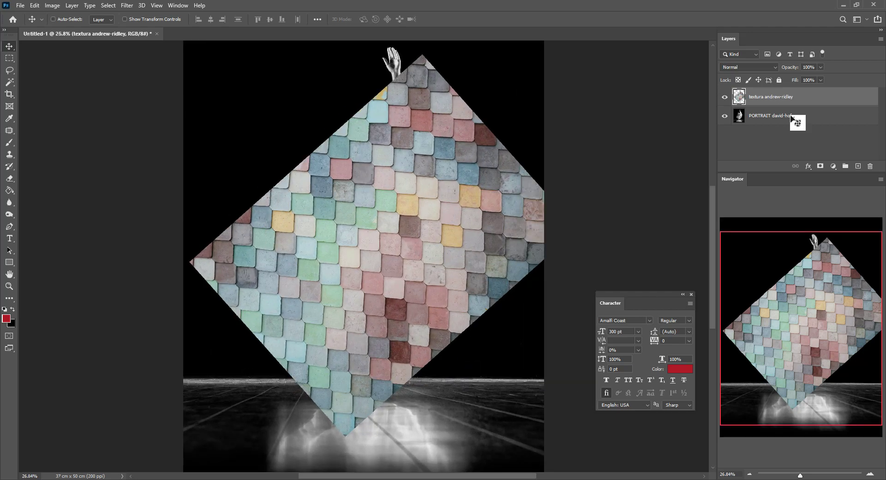
Add a layer mask to the tile texture and brush black along its upper edges to uncover the dancer's head and arms
click(821, 167)
key(d)
key(x)
key(b)
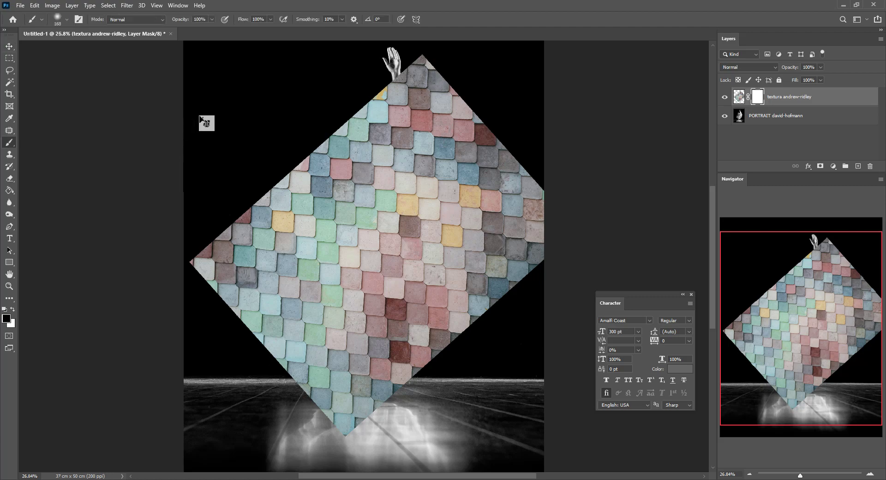
mouse_move(419, 72)
mouse_down()
mouse_move(425, 49)
mouse_move(457, 127)
mouse_up()
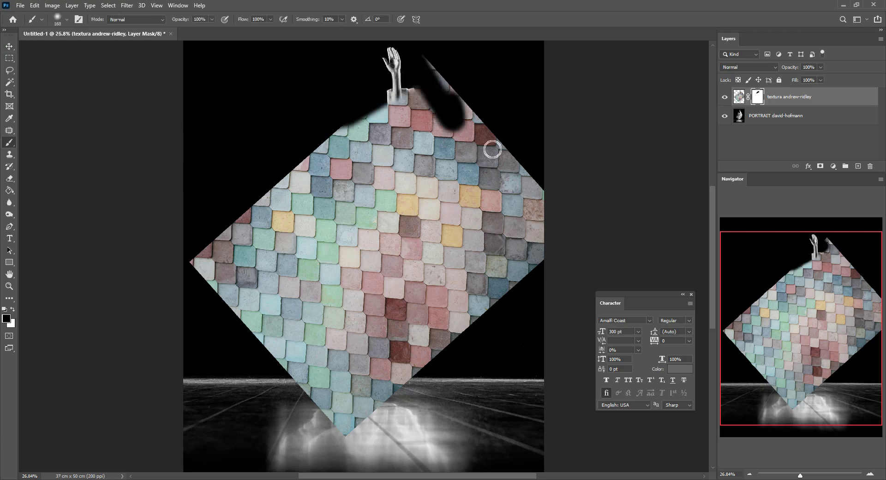
mouse_move(492, 149)
mouse_down()
mouse_move(448, 61)
mouse_move(513, 118)
mouse_move(543, 207)
mouse_up()
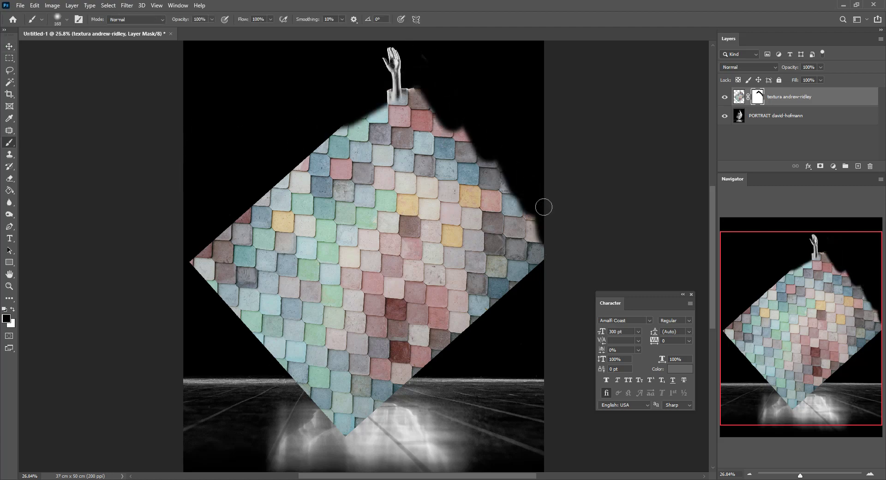
mouse_move(330, 120)
mouse_down()
mouse_move(327, 89)
mouse_move(217, 272)
mouse_up()
mouse_move(287, 144)
mouse_down()
mouse_move(392, 132)
mouse_move(364, 155)
mouse_move(347, 144)
mouse_move(365, 119)
mouse_move(374, 141)
mouse_up()
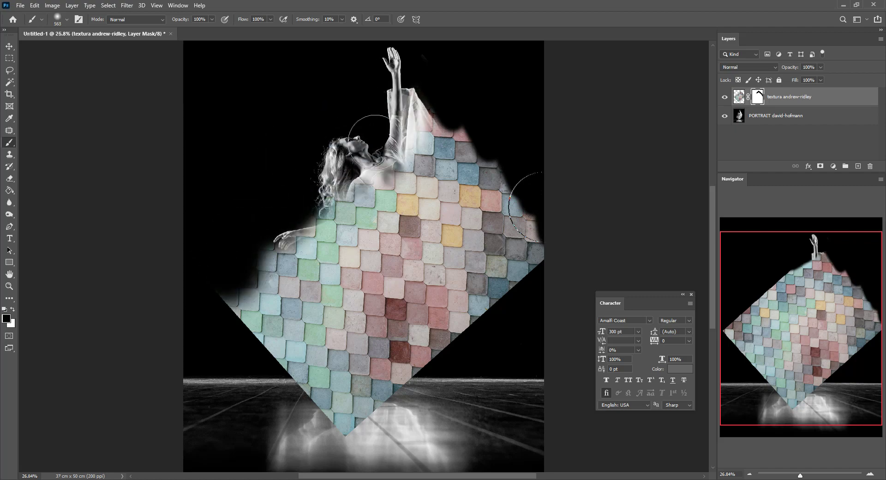
Try lowering the tile texture layer's opacity to 42% while masking around the dancer's dress, and restore it to 100%
drag(820, 67, 797, 78)
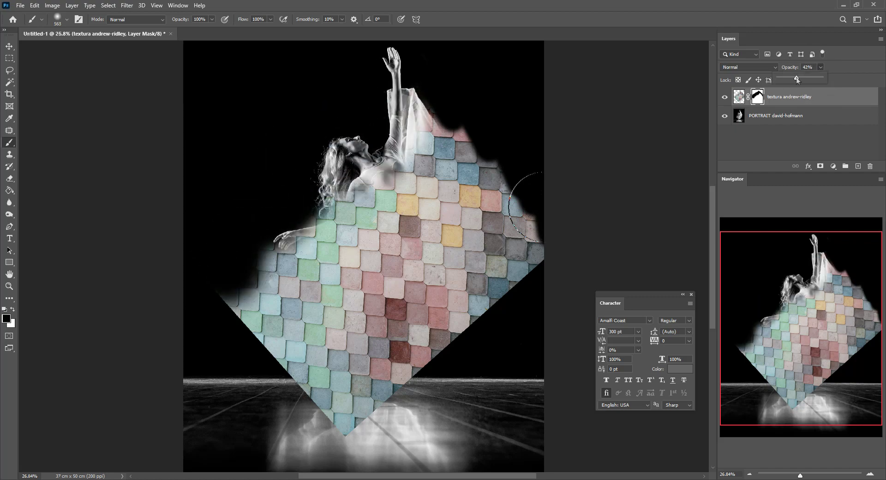
mouse_move(462, 141)
mouse_down()
mouse_move(500, 293)
mouse_move(415, 360)
mouse_move(254, 312)
mouse_move(280, 251)
mouse_move(323, 217)
mouse_move(362, 205)
mouse_up()
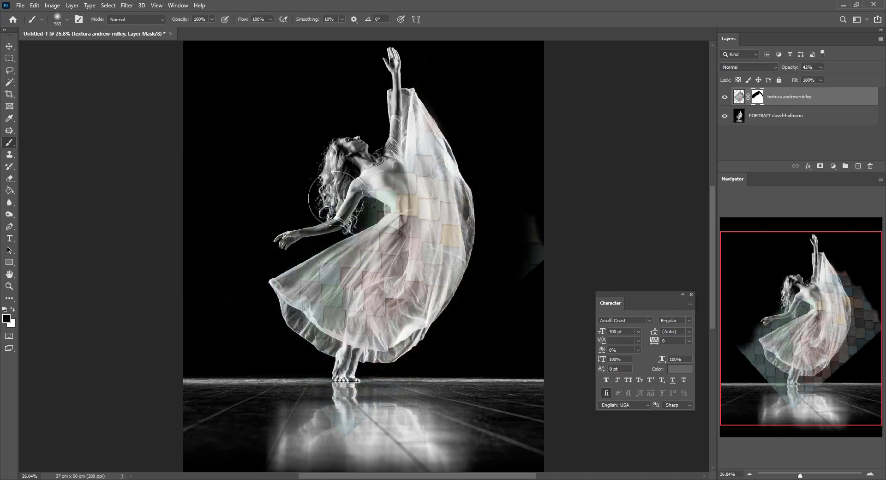
click(820, 69)
drag(821, 79, 879, 82)
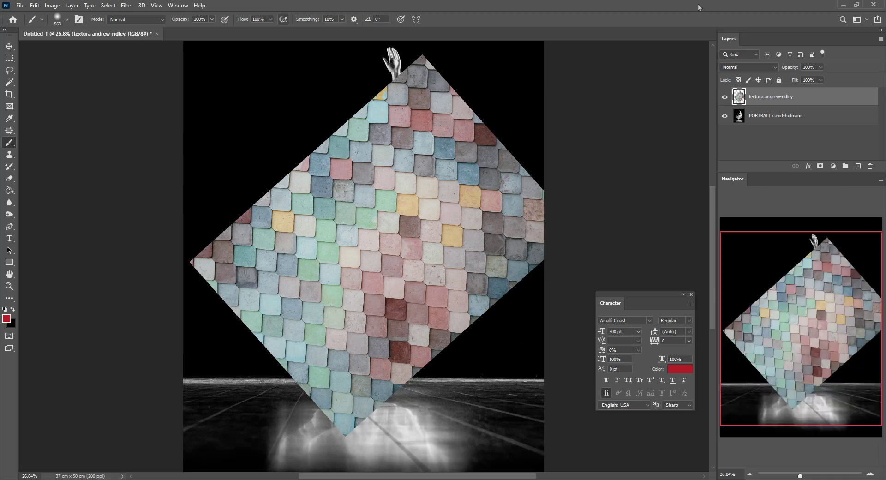
Set the tile texture layer's blend mode to Linear Burn and add a black layer mask that hides the whole texture
click(741, 67)
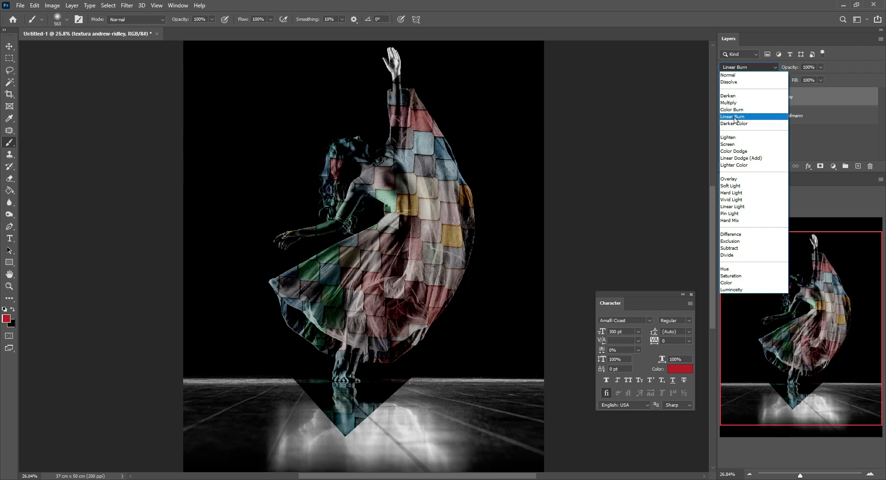
click(735, 117)
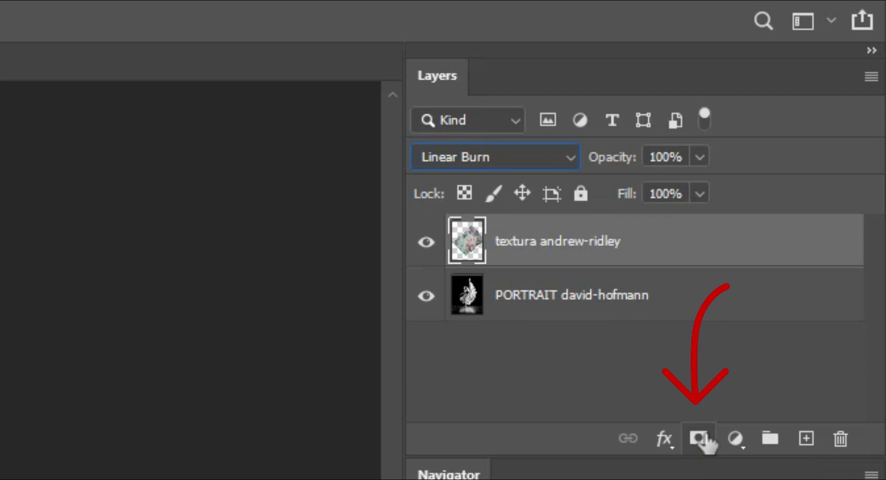
alt+click(699, 440)
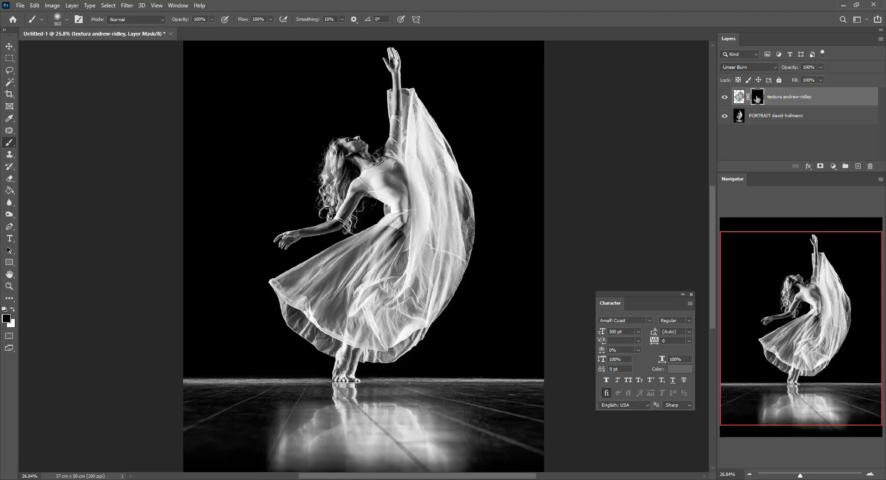
Brush white on the mask across the middle of the skirt to reveal the tile texture there
key(z)
click(406, 212)
click(414, 209)
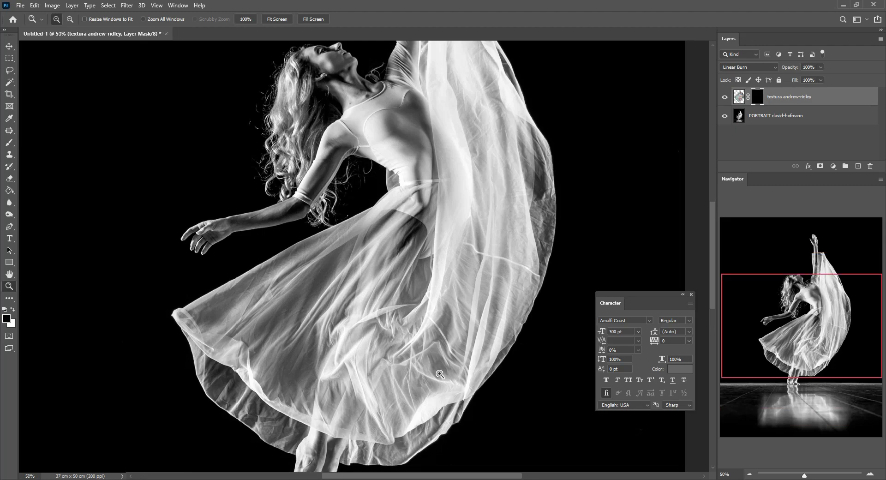
scroll(485, 236, down, 3)
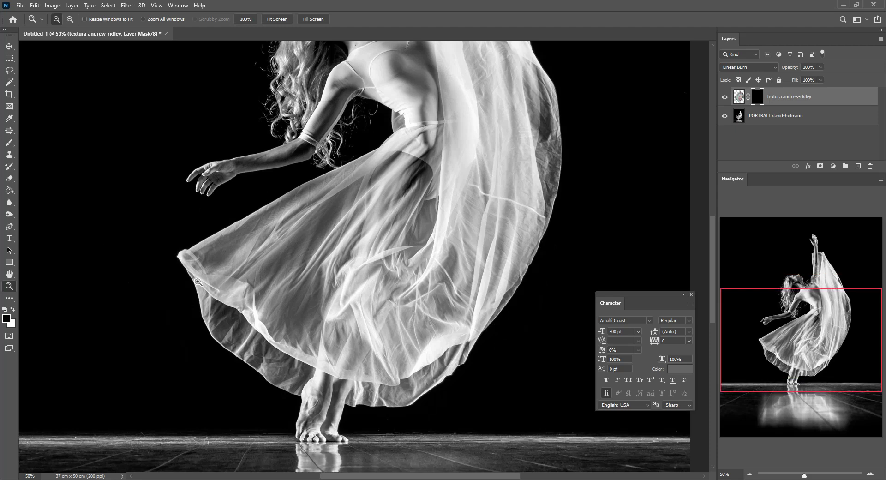
click(13, 309)
key(b)
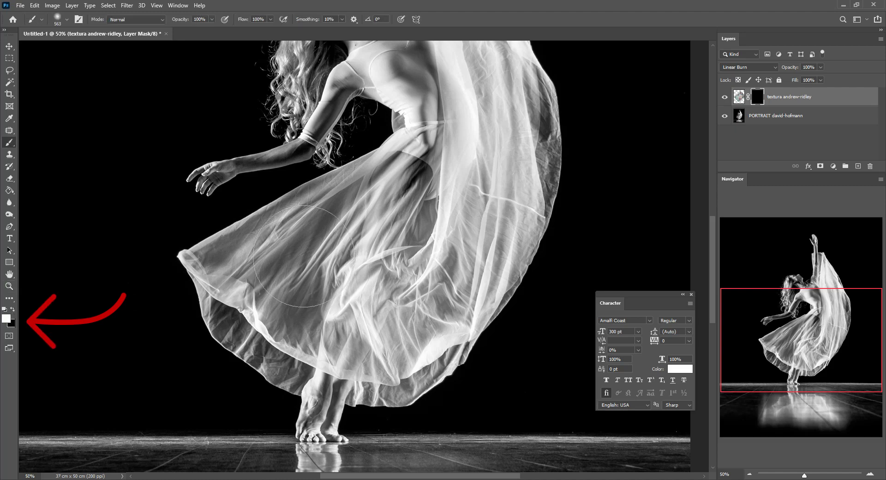
mouse_move(282, 250)
mouse_down()
mouse_move(258, 268)
mouse_move(444, 258)
mouse_move(369, 259)
mouse_up()
Reduce the brush to about 75 px and reveal tiles along the skirt from the waist down to the hem
key(bracketleft)
key(bracketleft)
key(bracketleft)
key(bracketleft)
key(bracketleft)
key(bracketleft)
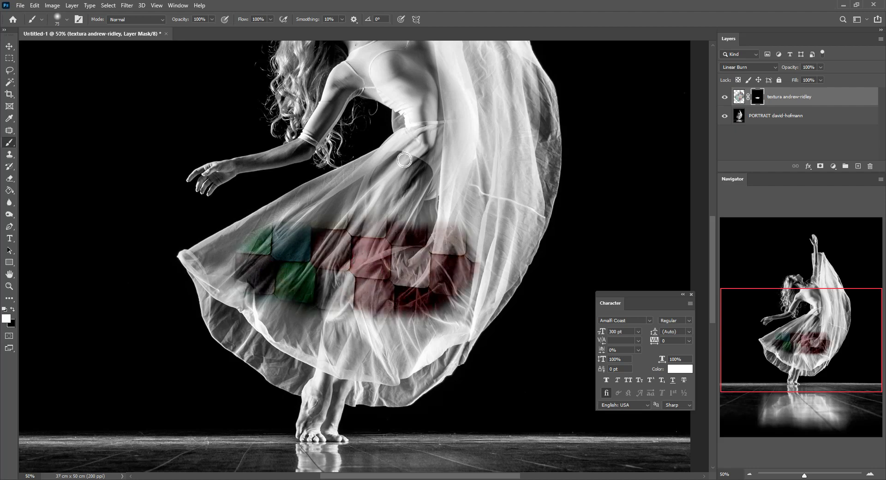
mouse_move(404, 161)
mouse_down()
mouse_move(183, 265)
mouse_move(231, 323)
mouse_move(300, 221)
mouse_move(379, 337)
mouse_move(372, 263)
mouse_move(462, 286)
mouse_move(489, 133)
mouse_move(415, 369)
mouse_move(324, 383)
mouse_up()
Enlarge the brush and paint white on the mask over the rest of the skirt and the trailing fabric
key(bracketright)
key(bracketright)
key(bracketright)
key(bracketright)
key(bracketright)
key(space)
drag(416, 231, 378, 369)
mouse_move(449, 145)
mouse_down()
mouse_move(406, 142)
mouse_move(411, 208)
mouse_up()
Reveal tiles on the upper tip of the trailing fabric beside the raised arm with a smaller brush
scroll(411, 208, up, 3)
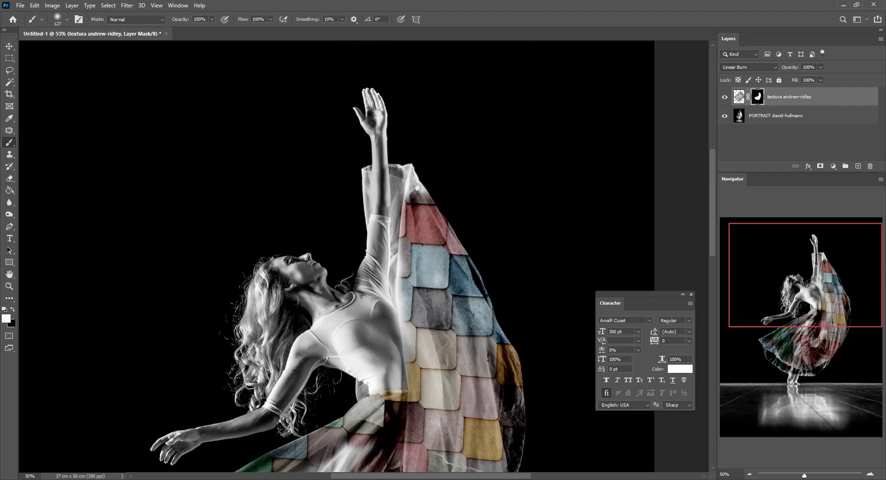
scroll(411, 207, up, 5)
right_click(411, 203)
right_click(435, 162)
drag(517, 185, 502, 186)
drag(411, 203, 390, 411)
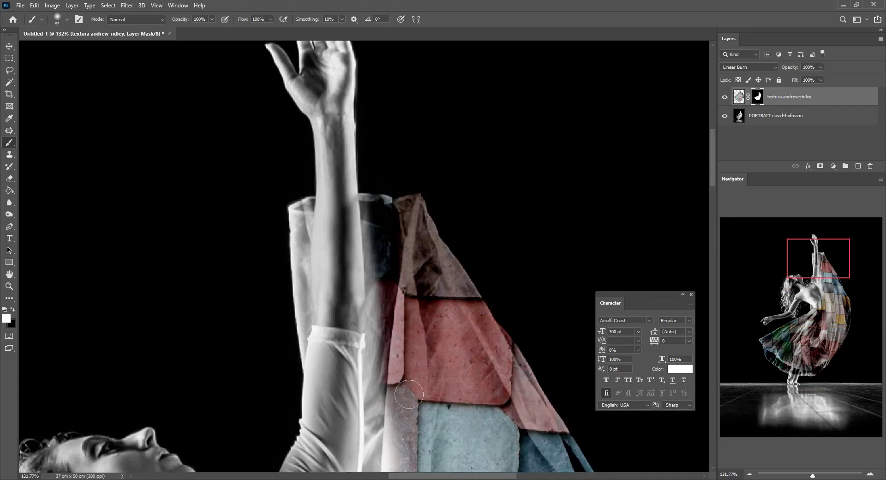
Paint white on the mask over the fabric strip on the outer side of the raised arm
key(space)
drag(275, 244, 278, 173)
mouse_move(290, 141)
mouse_down()
mouse_move(289, 133)
mouse_move(303, 148)
mouse_move(304, 281)
mouse_move(323, 138)
mouse_move(367, 131)
mouse_up()
key(z)
key(b)
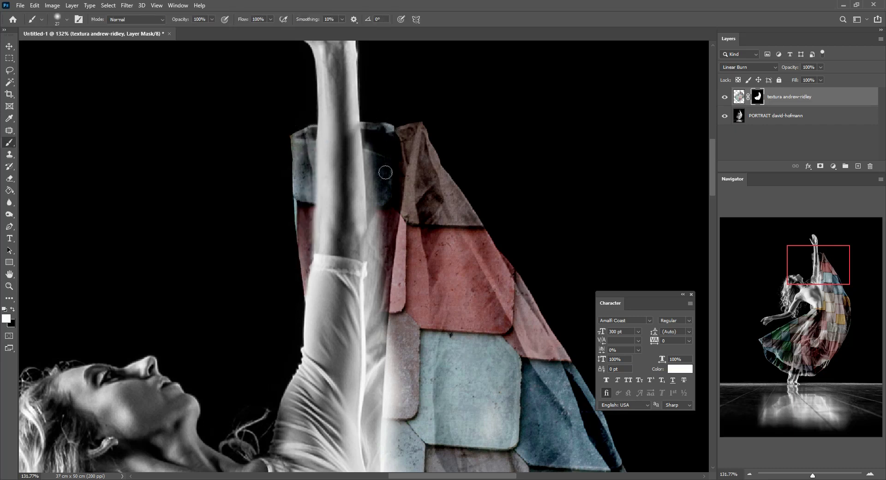
Fill the gap between the raised arm and the fabric tip with tiles, using a 27 px brush at 31% hardness
right_click(375, 157)
drag(376, 137, 379, 198)
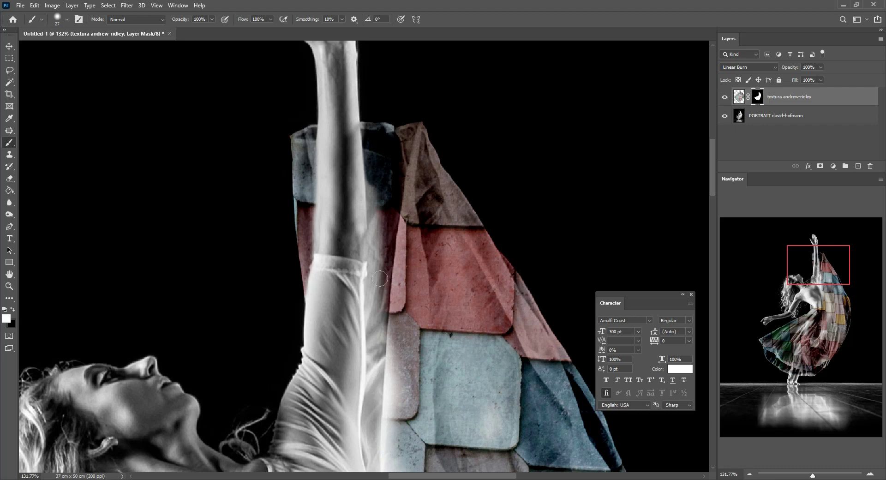
right_click(383, 232)
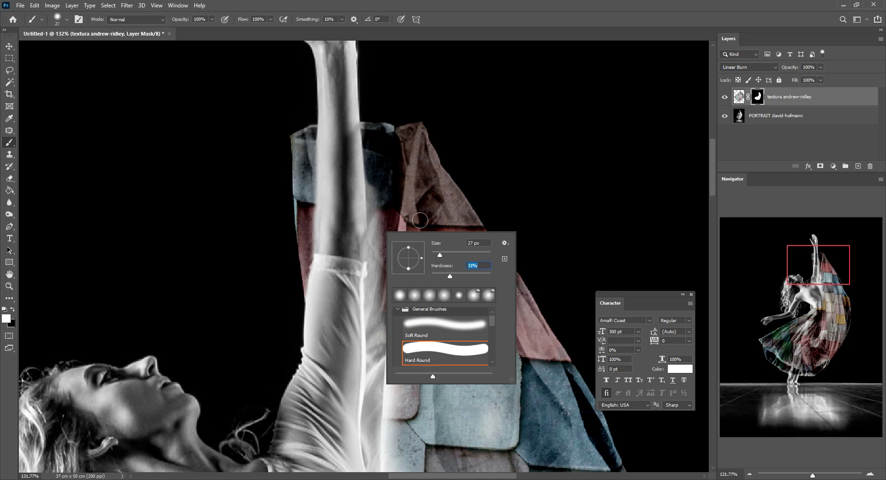
click(375, 179)
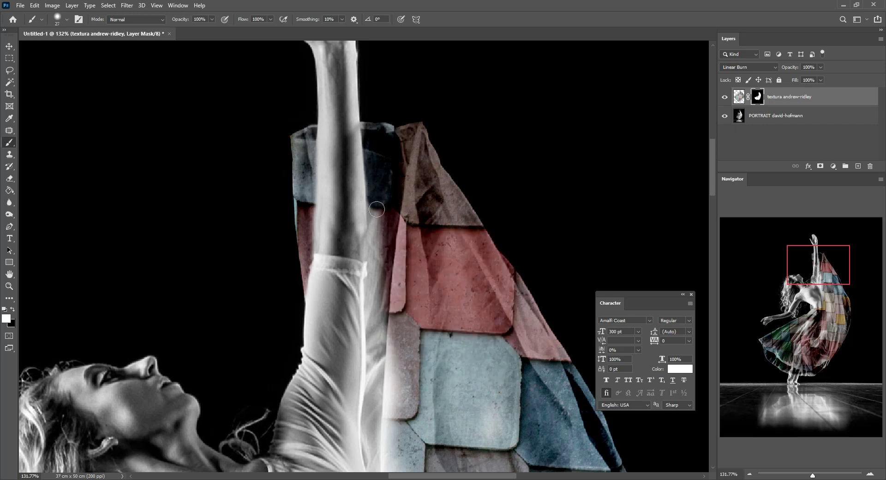
drag(376, 209, 381, 262)
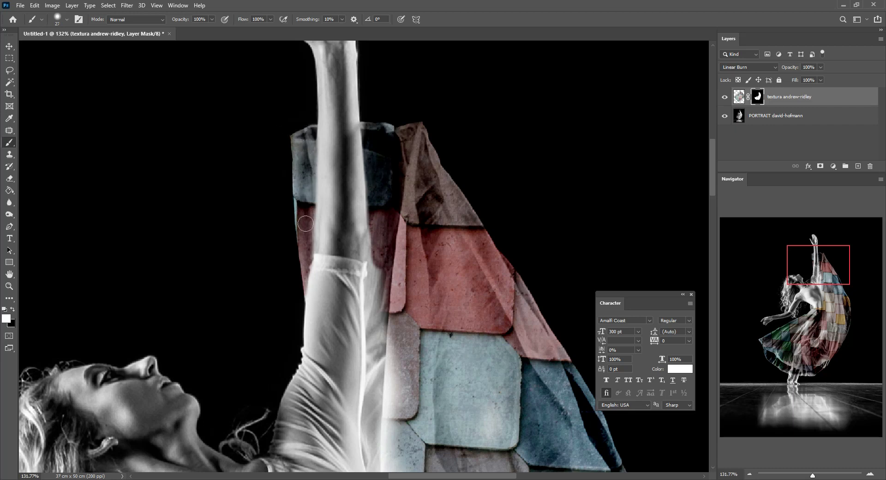
drag(374, 220, 375, 267)
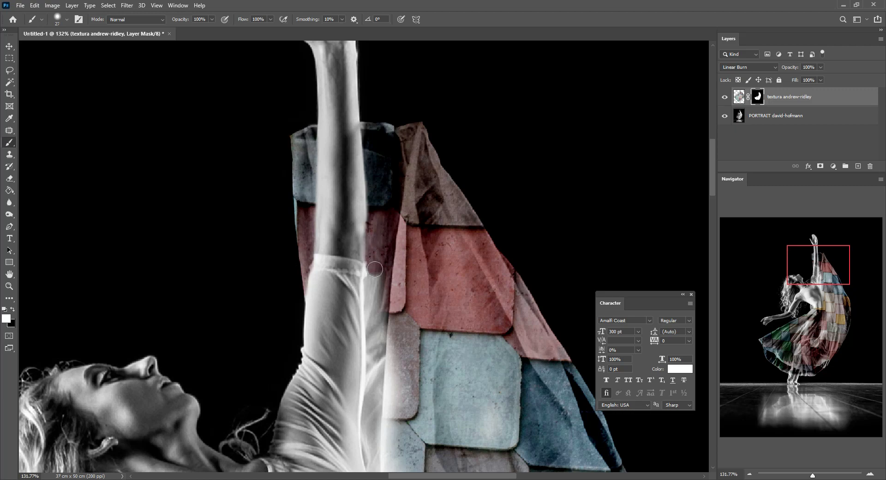
Extend the revealed tiles down the fabric edge along the raised sleeve and the dancer's upper back
scroll(374, 268, down, 3)
mouse_move(372, 143)
mouse_down()
mouse_move(369, 270)
mouse_move(392, 208)
mouse_up()
mouse_move(372, 266)
mouse_down()
mouse_move(395, 206)
mouse_move(350, 178)
mouse_up()
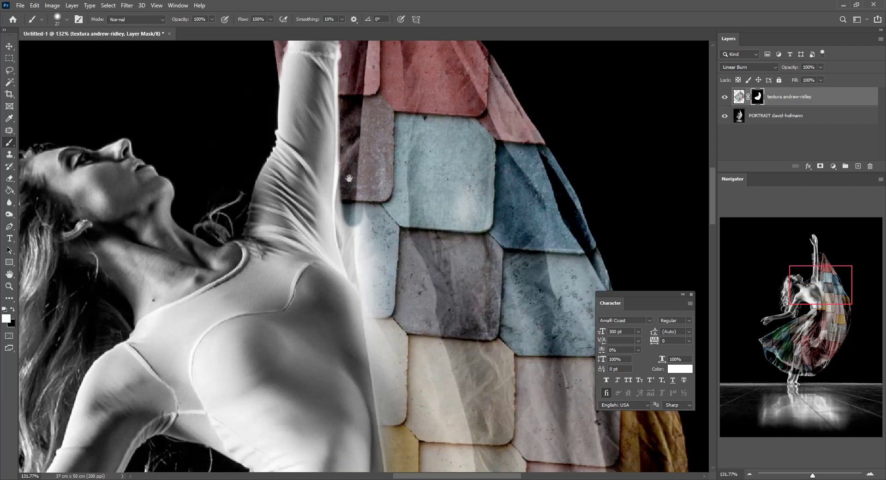
mouse_move(346, 149)
mouse_down()
mouse_move(341, 217)
mouse_move(381, 213)
mouse_move(326, 168)
mouse_move(328, 138)
mouse_move(328, 228)
mouse_up()
key(x)
key(x)
drag(363, 282, 406, 369)
drag(421, 388, 386, 260)
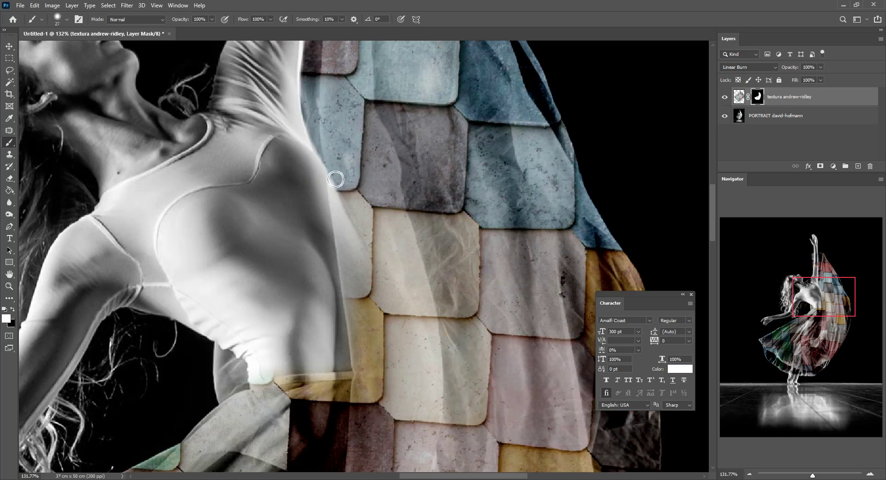
Refine the mask edge along the dancer's back and waist, alternating white and black brush strokes
drag(337, 180, 351, 360)
drag(365, 222, 355, 370)
key(x)
mouse_move(322, 256)
mouse_down()
mouse_move(320, 356)
mouse_move(382, 232)
mouse_move(317, 251)
mouse_move(349, 207)
mouse_up()
key(x)
mouse_move(296, 249)
mouse_down()
mouse_move(293, 198)
mouse_move(310, 247)
mouse_up()
drag(372, 294, 640, 191)
Brush black on the mask over the dancer's legs below the hem, reducing the brush to about 9 px for the edges
scroll(307, 175, down, 8)
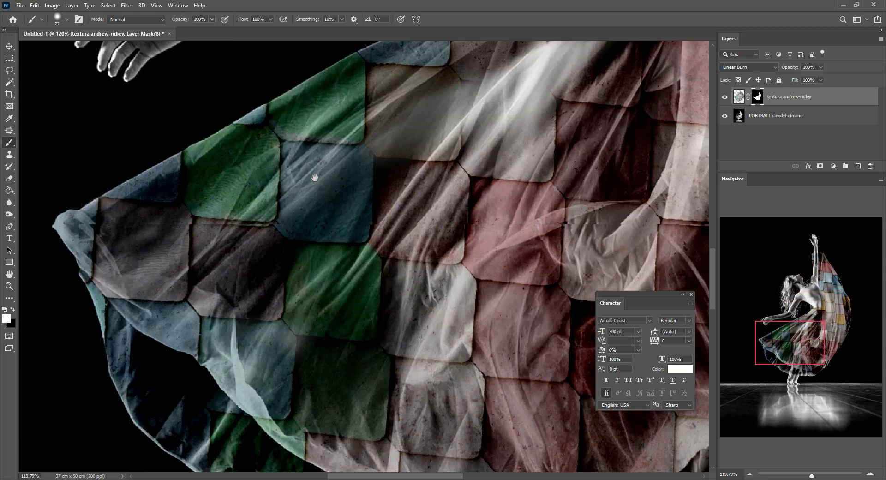
alt+scroll(138, 307, up, 2)
key(x)
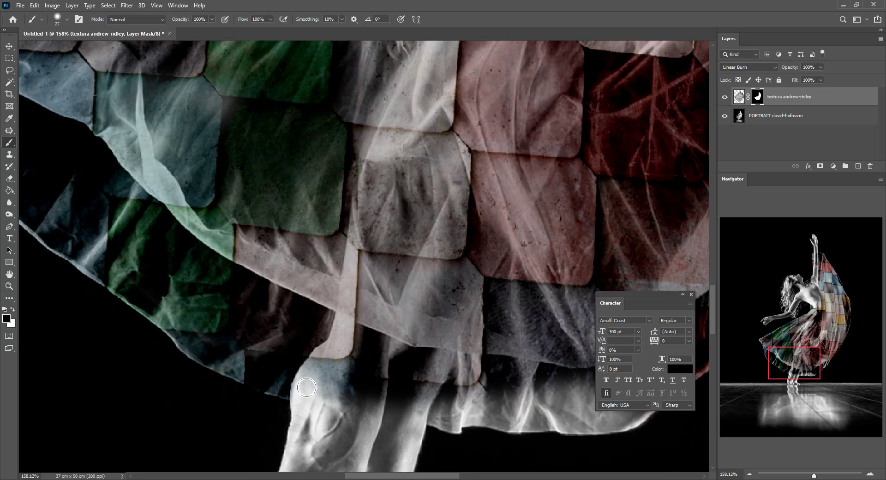
mouse_move(296, 393)
mouse_down()
mouse_move(343, 370)
mouse_move(322, 357)
mouse_move(340, 339)
mouse_move(389, 350)
mouse_up()
key(bracketleft)
key(bracketleft)
key(bracketleft)
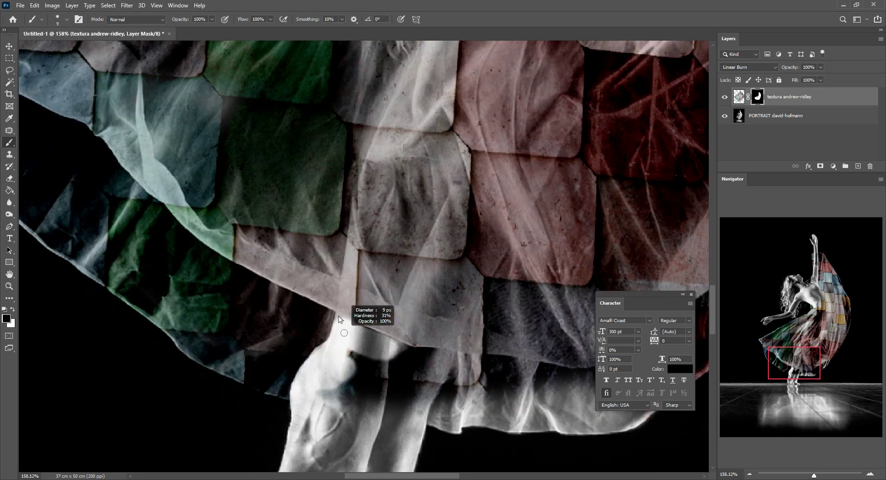
mouse_move(443, 374)
mouse_down()
mouse_move(382, 314)
mouse_move(364, 348)
mouse_move(422, 372)
mouse_up()
Clean up the mask where the legs meet the hem and paint white to reveal tiles along the lower hem
right_click(359, 324)
click(391, 302)
alt+right_click(358, 321)
alt+right_click(307, 309)
mouse_move(296, 300)
mouse_down()
mouse_move(332, 322)
mouse_move(356, 306)
mouse_move(323, 400)
mouse_move(457, 340)
mouse_move(366, 328)
mouse_move(380, 358)
mouse_up()
scroll(324, 365, down, 3)
key(x)
alt+right_click(375, 368)
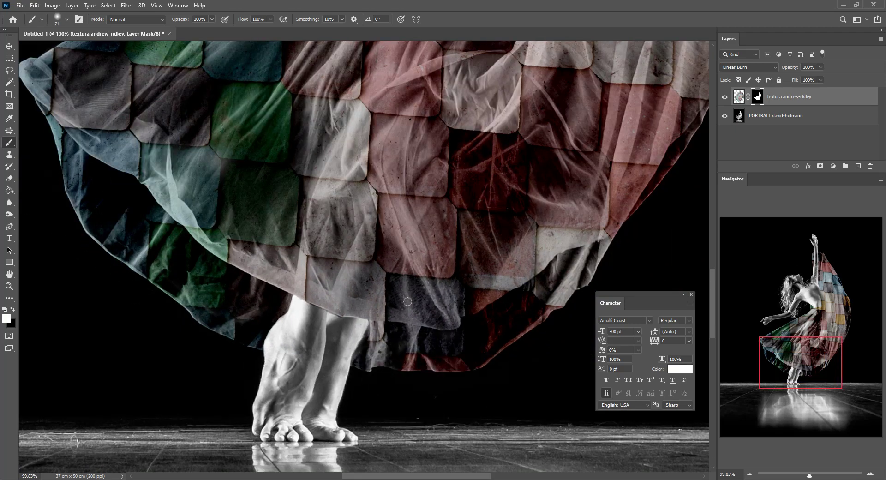
Set the tile texture layer's opacity to 90%
scroll(507, 247, down, 2)
scroll(506, 247, down, 3)
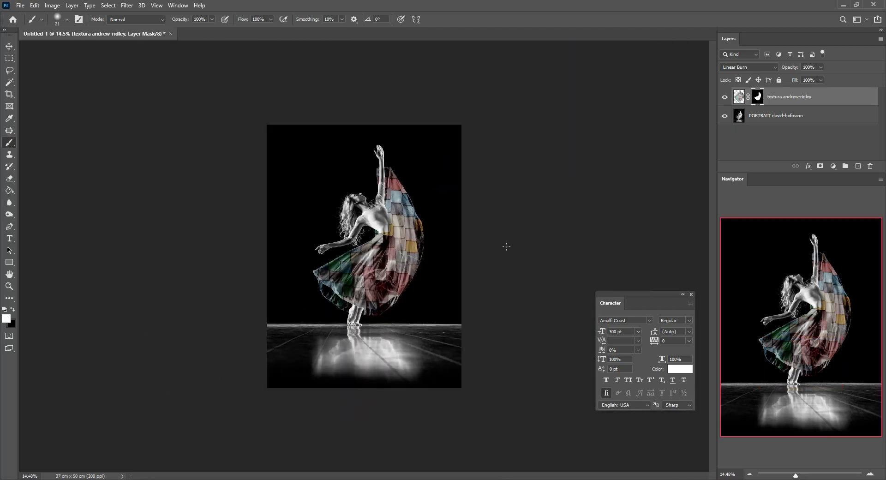
scroll(370, 262, up, 1)
scroll(371, 262, up, 3)
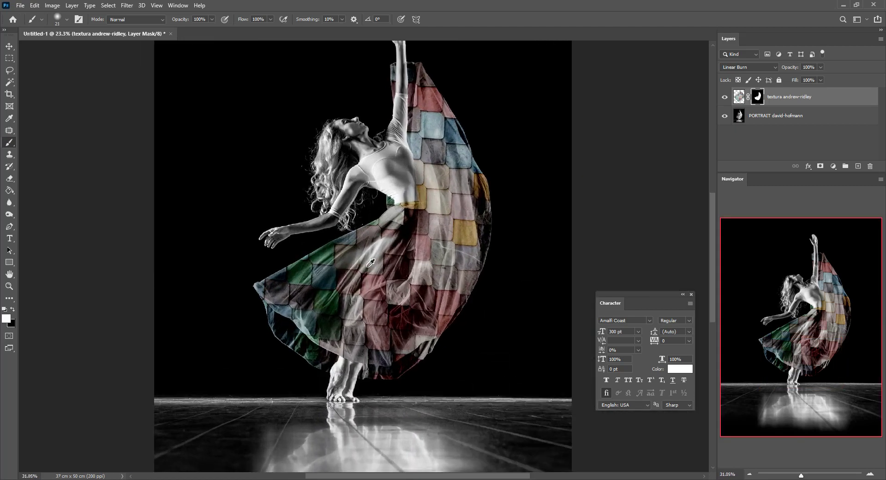
click(821, 67)
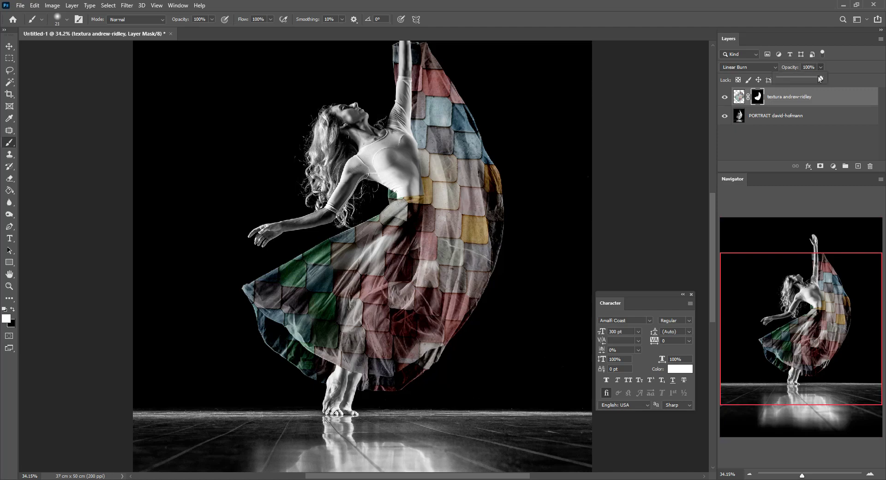
drag(822, 77, 805, 79)
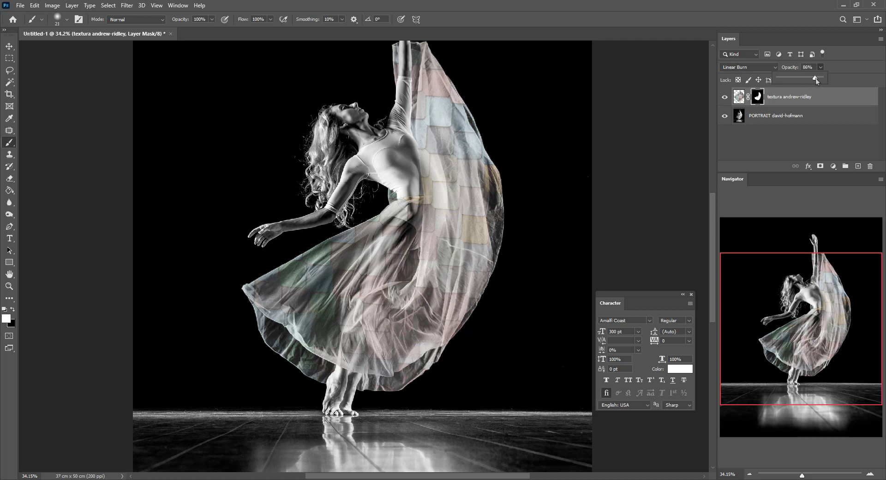
drag(815, 79, 820, 76)
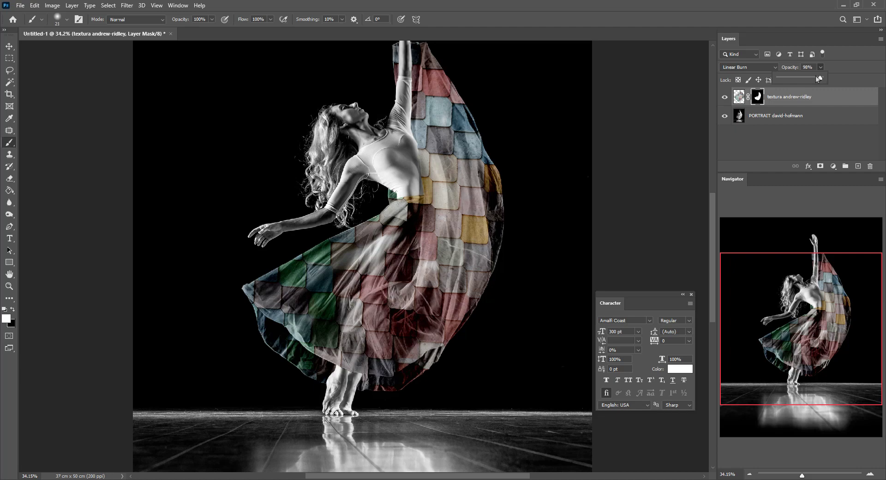
drag(816, 75, 820, 78)
drag(818, 75, 817, 77)
Brush white on the layer mask at 196 px over the pale skirt folds and the lower edge of the trailing fabric
click(757, 96)
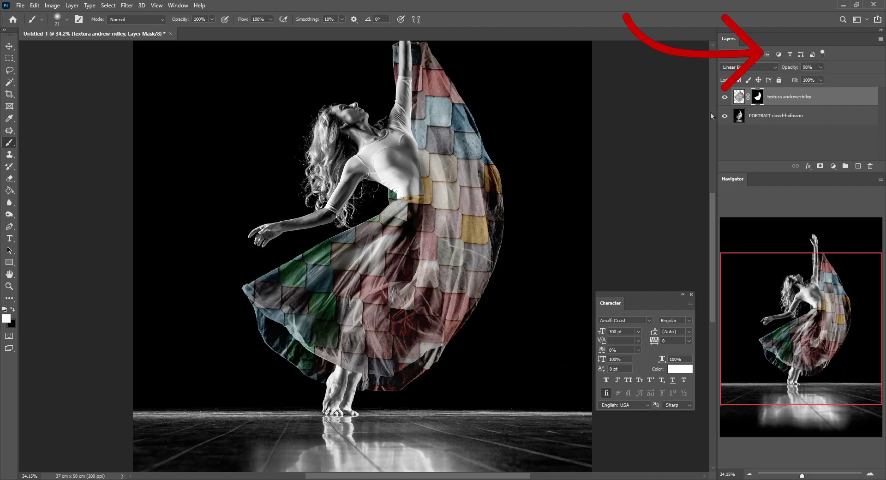
mouse_move(391, 249)
mouse_down()
mouse_move(405, 248)
mouse_move(346, 258)
mouse_up()
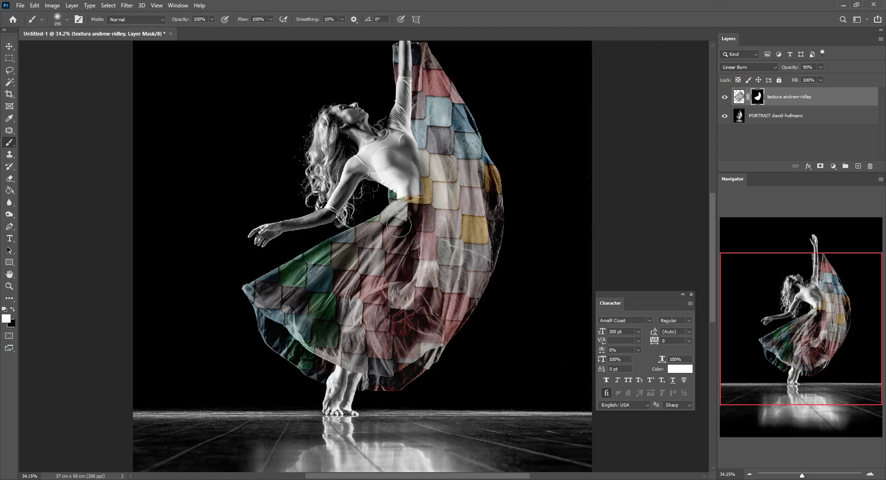
mouse_move(438, 322)
mouse_down()
mouse_move(482, 243)
mouse_move(498, 187)
mouse_move(477, 266)
mouse_move(493, 228)
mouse_up()
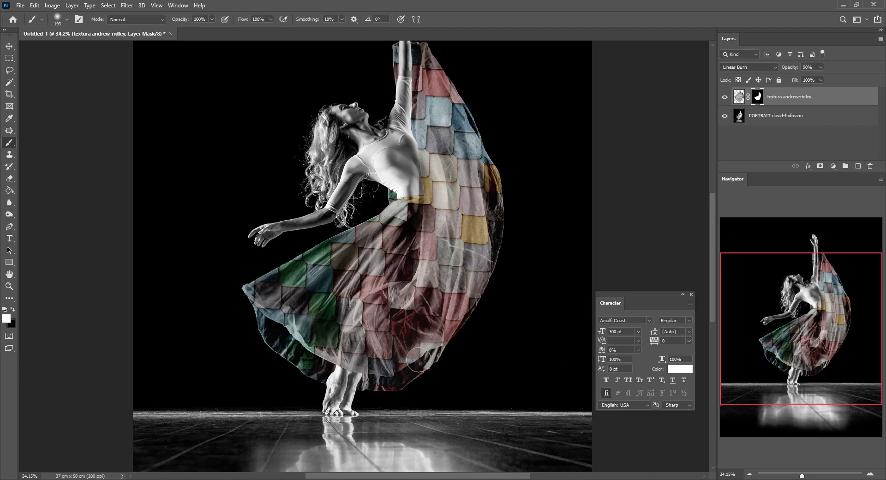
scroll(458, 268, down, 5)
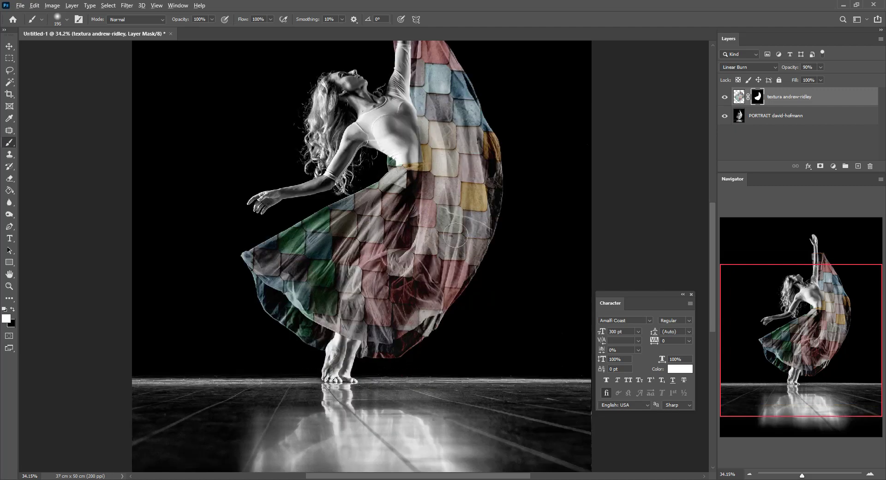
Save the composition as the Photoshop file "Ejercicio Fusión Capas" with layers, the sRGB ICC profile embedded and Maximize Compatibility on
click(20, 5)
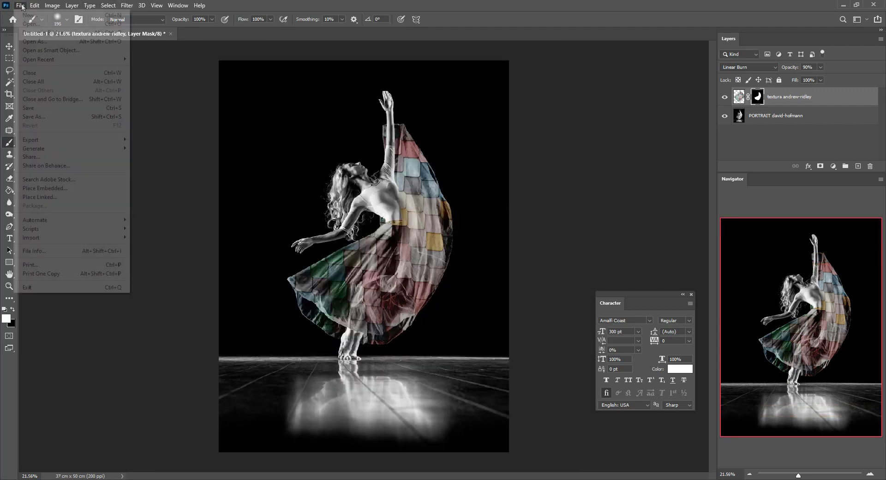
click(49, 118)
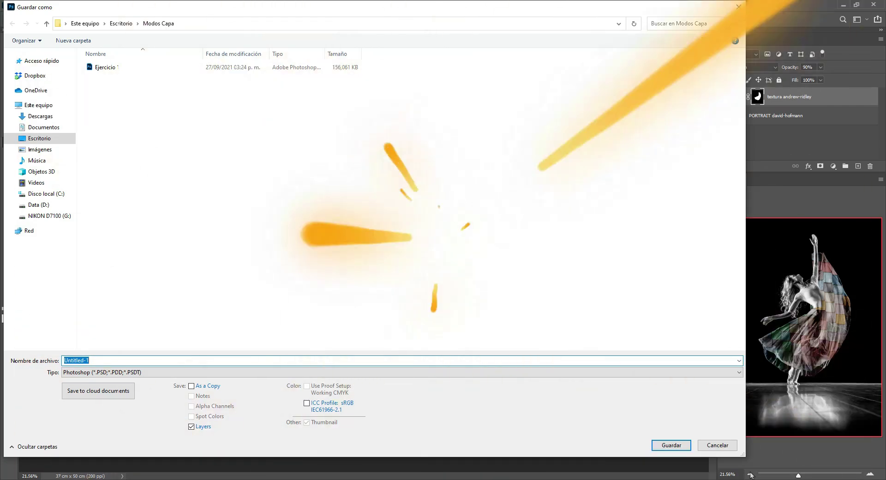
text(Ejer)
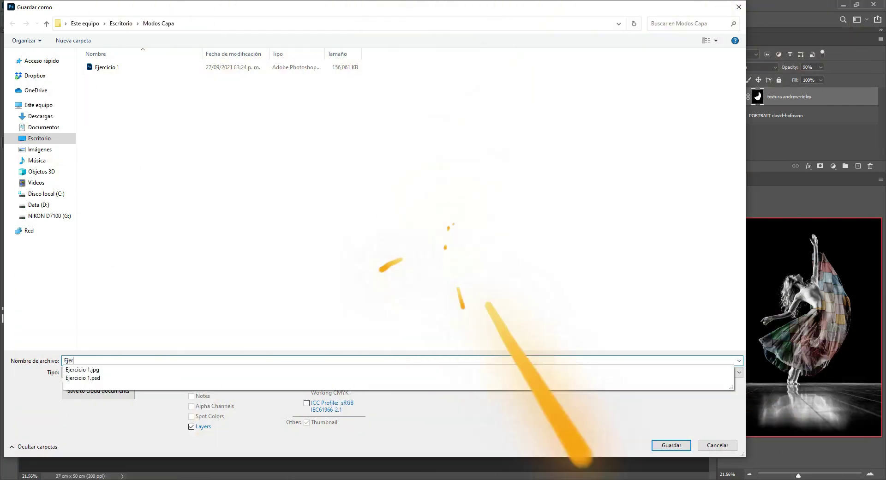
text(cicio)
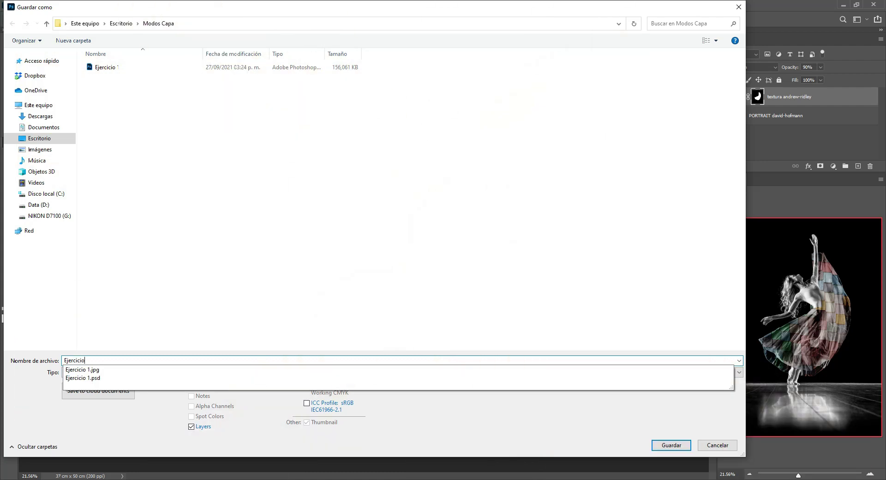
text( Fusión Capas)
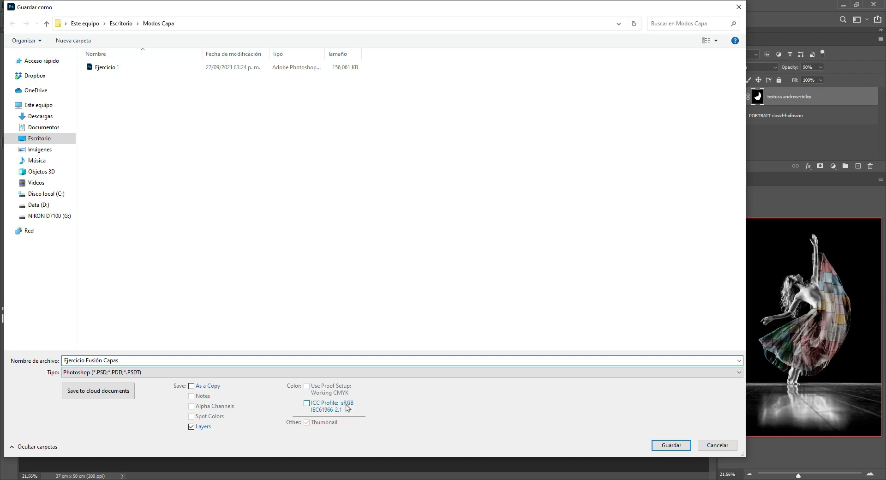
click(326, 406)
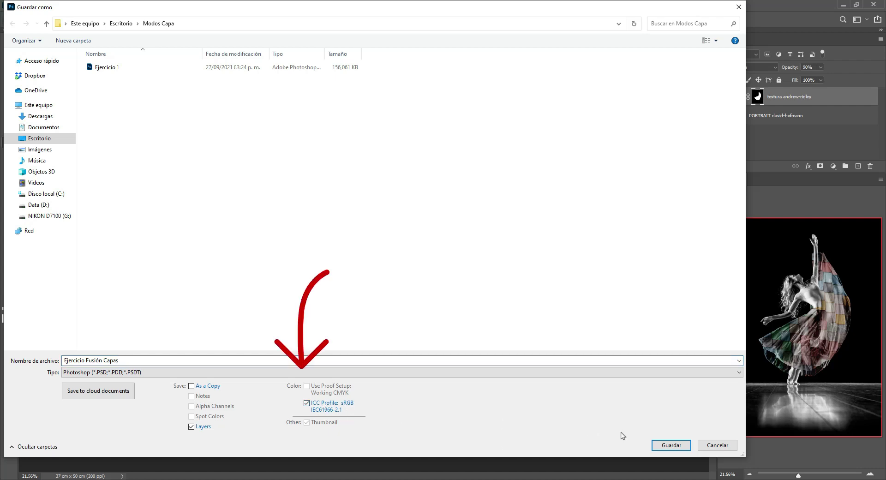
click(666, 445)
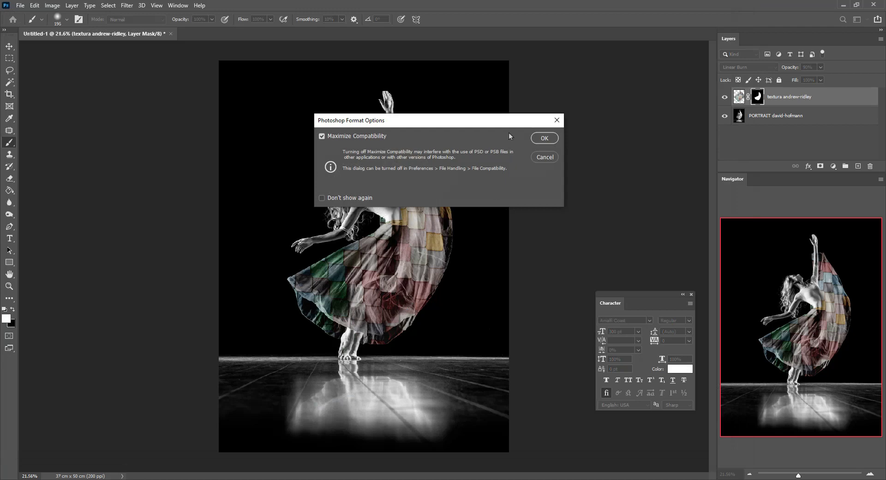
click(544, 138)
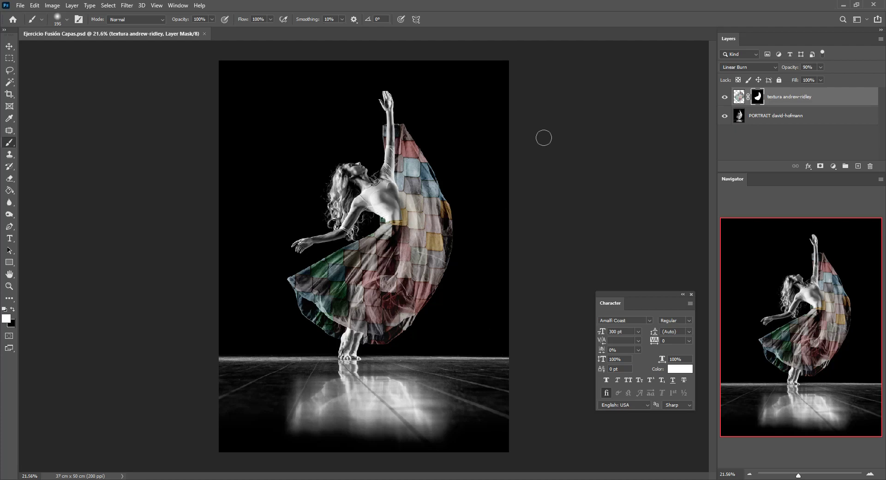
Place the tile texture image as an embedded layer and move it down to cover the lower part of the canvas
click(18, 5)
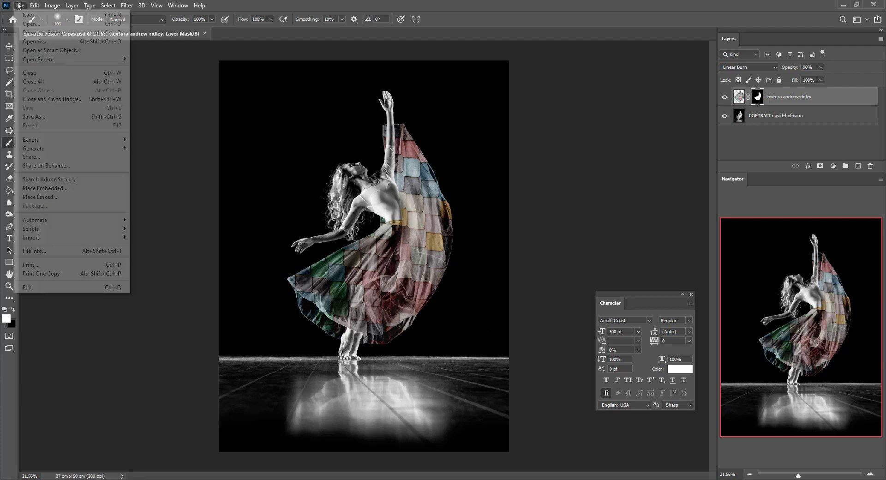
click(50, 189)
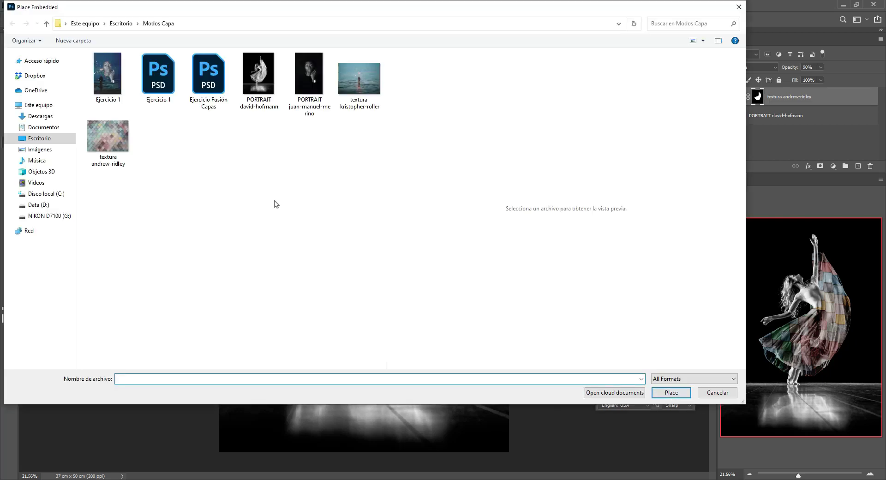
click(109, 144)
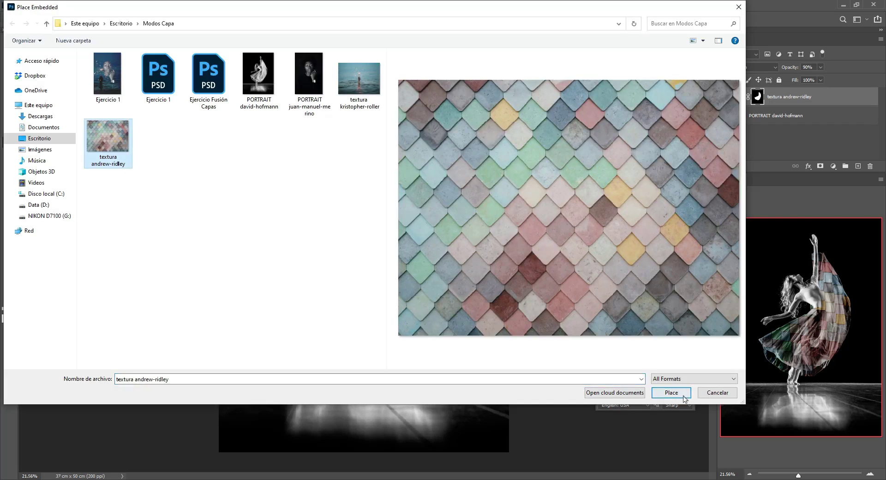
click(685, 398)
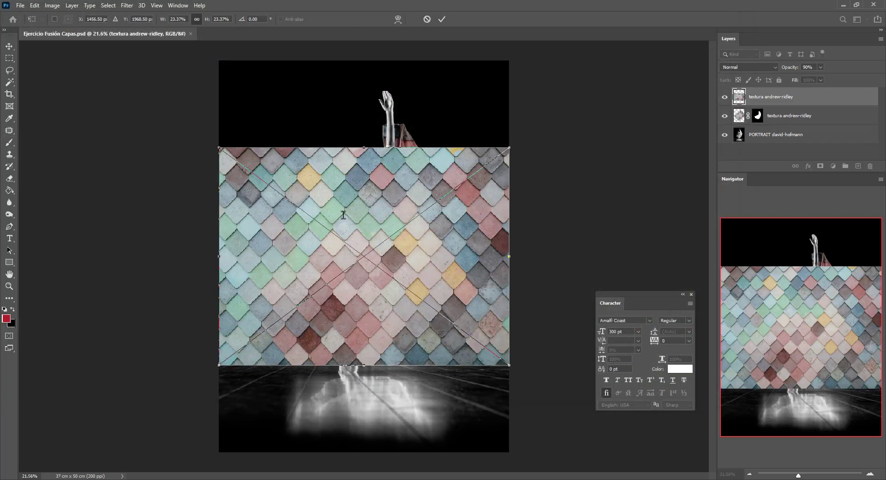
drag(367, 225, 364, 298)
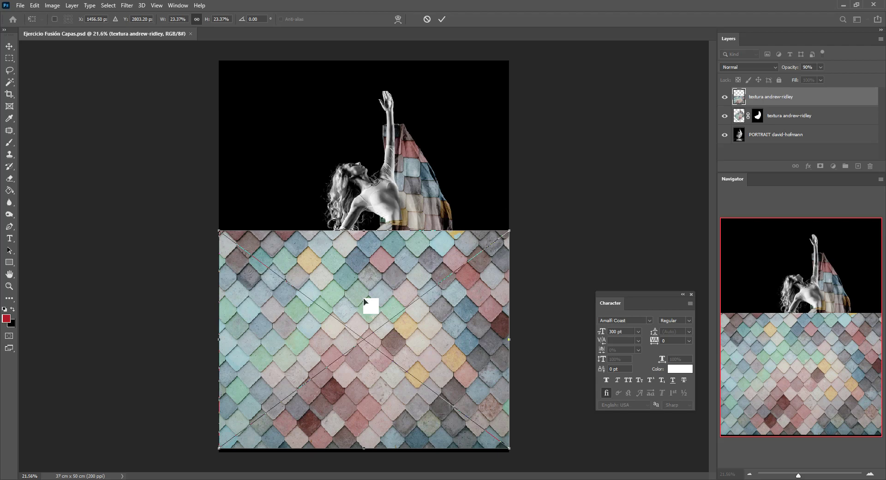
key(Return)
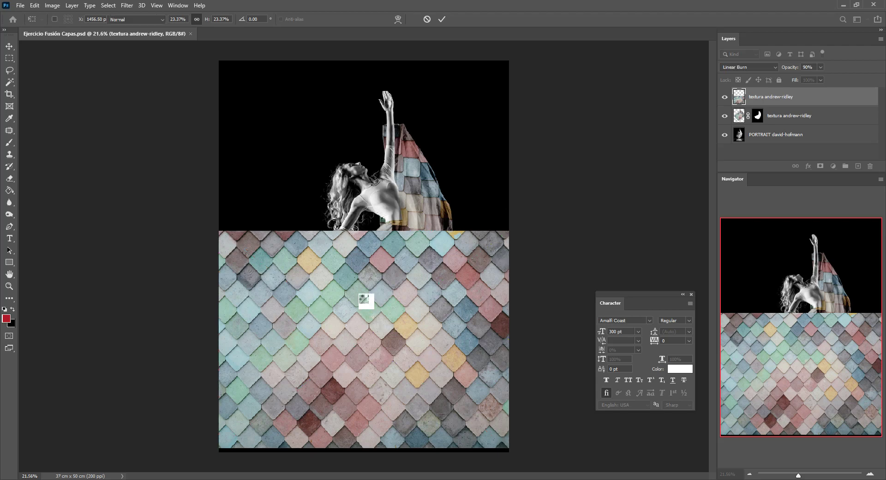
key(b)
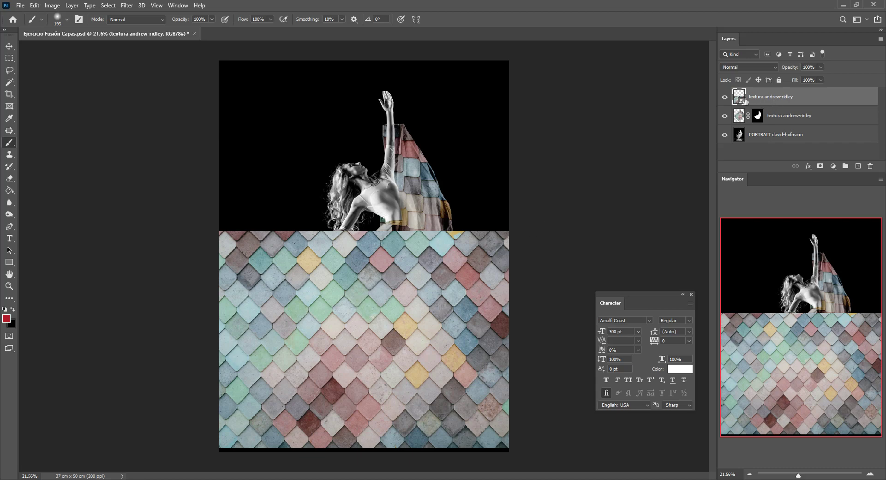
Rasterize the new tile layer and distort its upper corners down to the horizon and inwards, forming a trapezoid on the floor
right_click(773, 98)
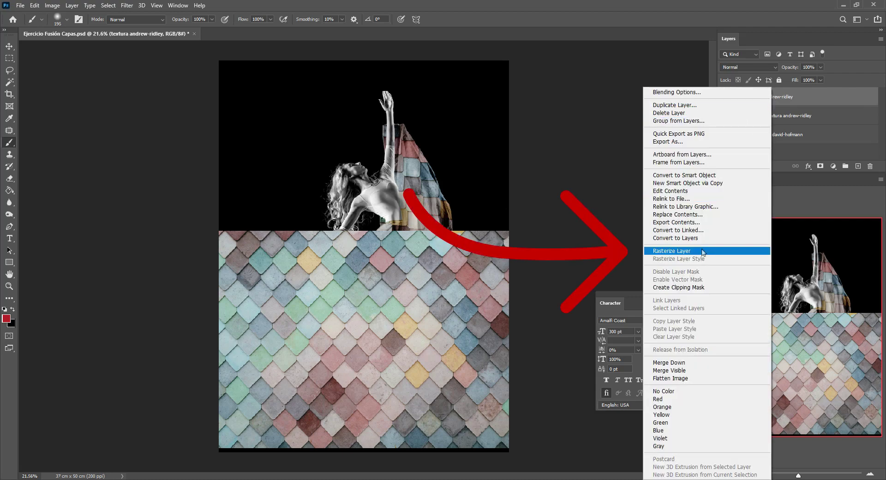
click(692, 252)
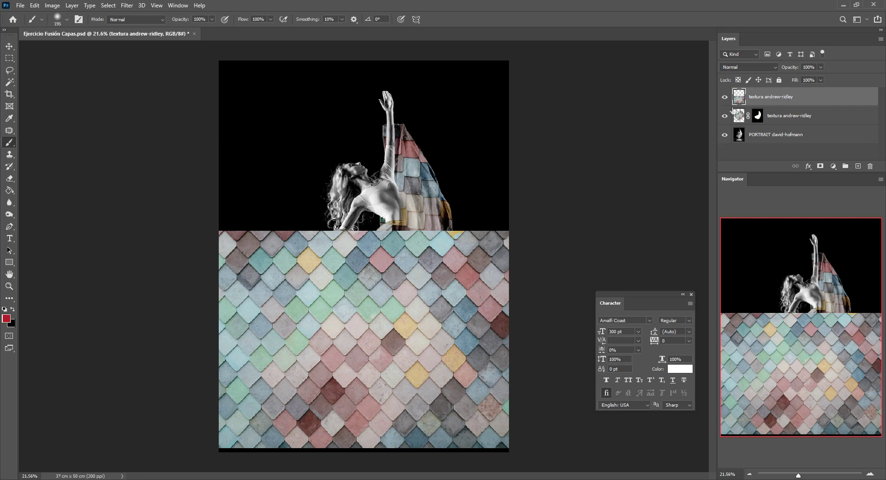
key(ctrl+t)
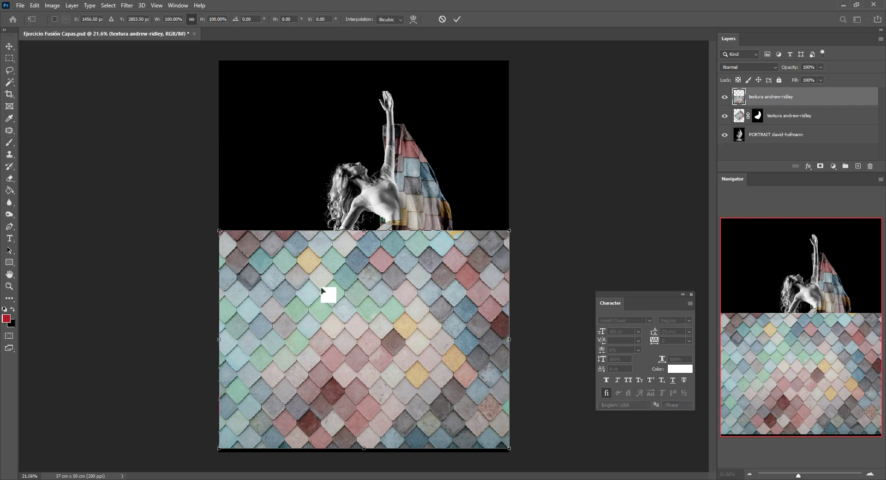
right_click(350, 293)
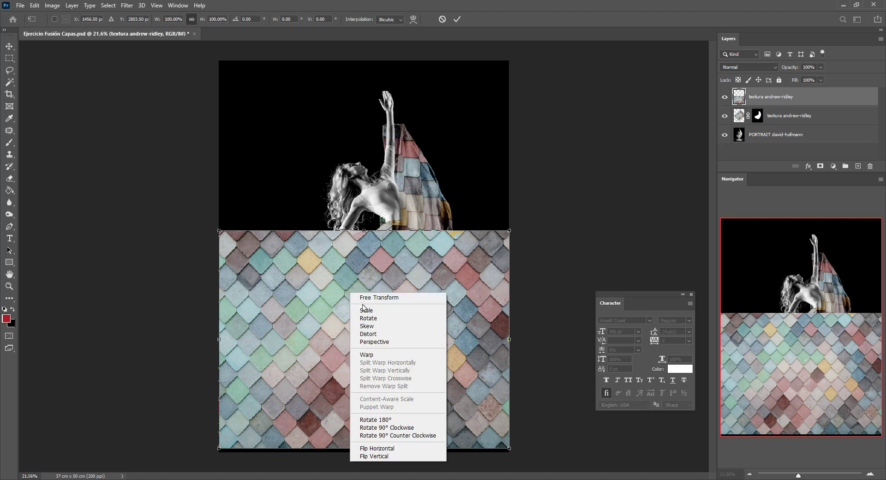
click(374, 334)
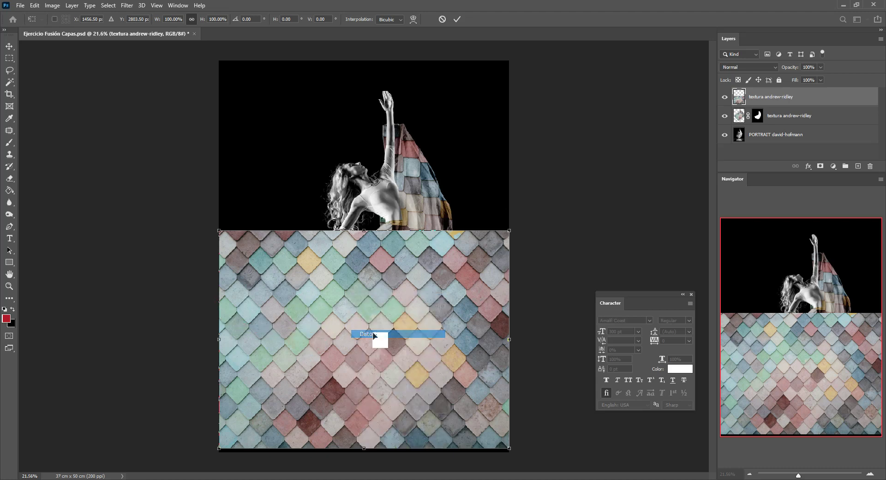
drag(219, 234, 247, 305)
drag(244, 281, 256, 361)
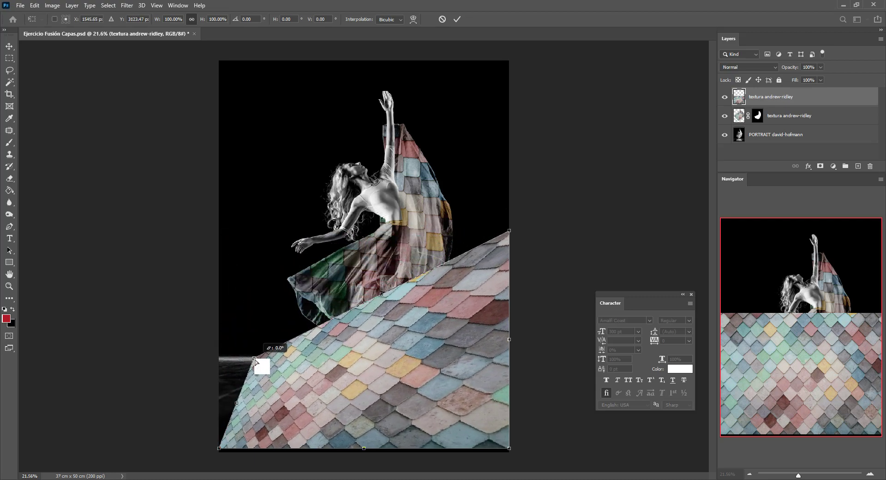
drag(509, 230, 466, 364)
drag(254, 359, 274, 364)
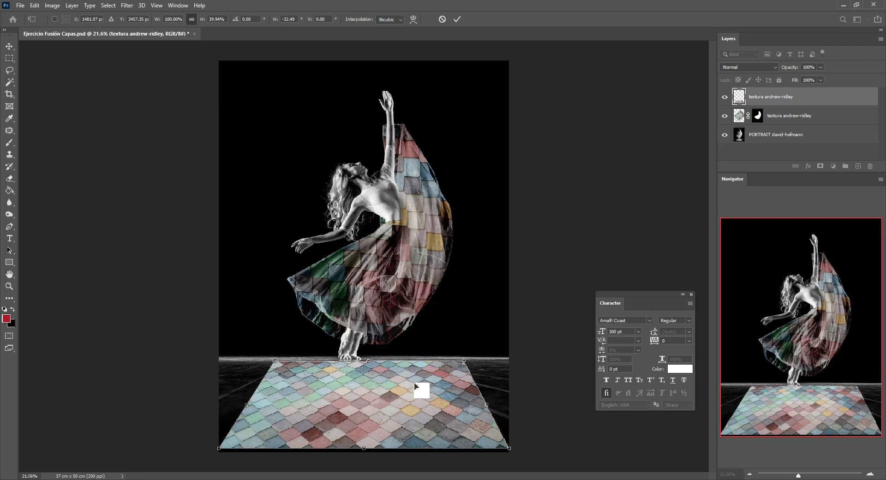
key(Return)
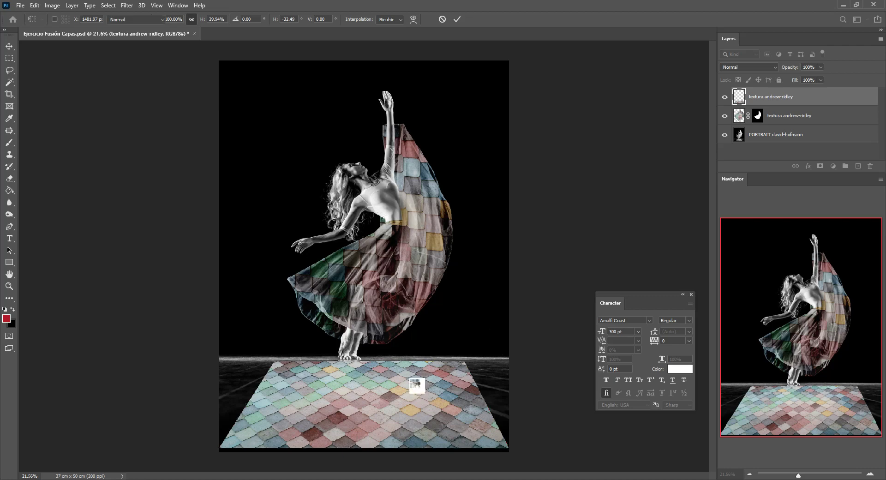
key(b)
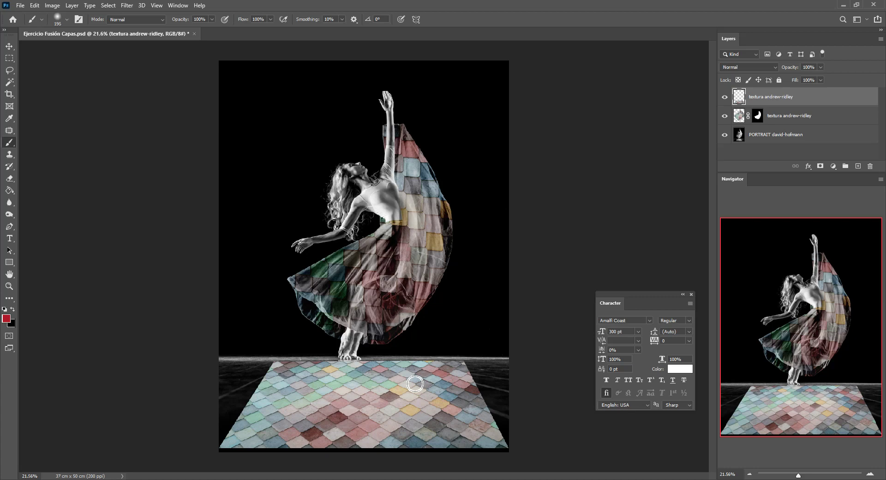
Apply a Perspective transform to the floor tiles, widening their near edge symmetrically beyond the canvas to about 156% width
key(ctrl+t)
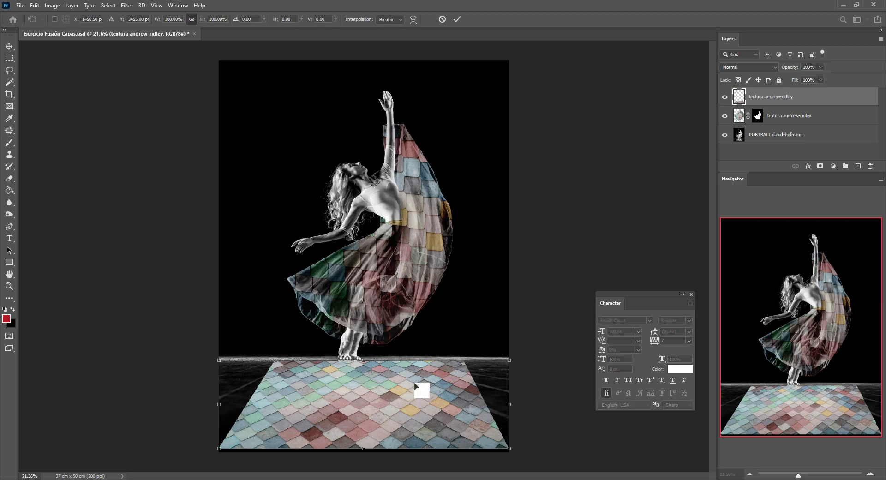
right_click(389, 396)
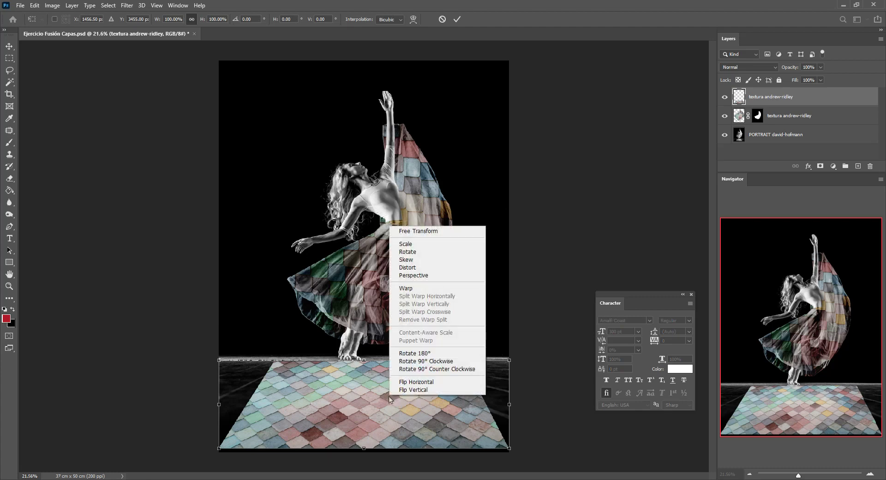
click(424, 276)
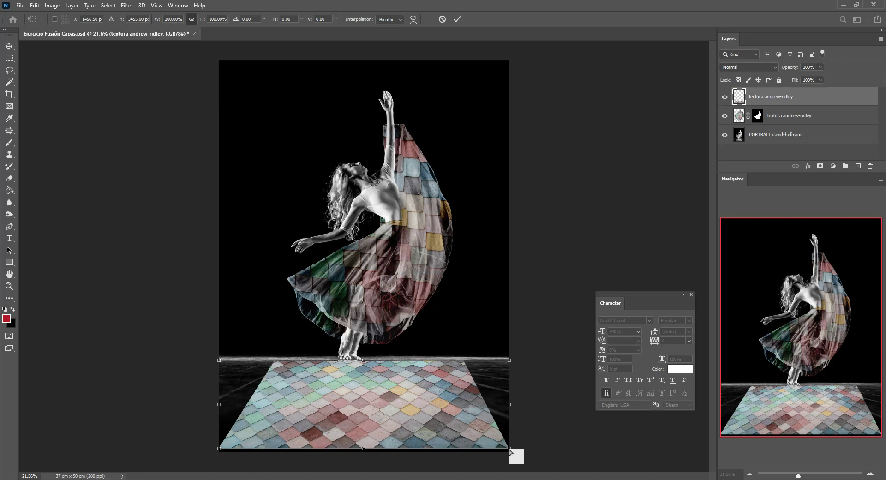
drag(510, 450, 592, 443)
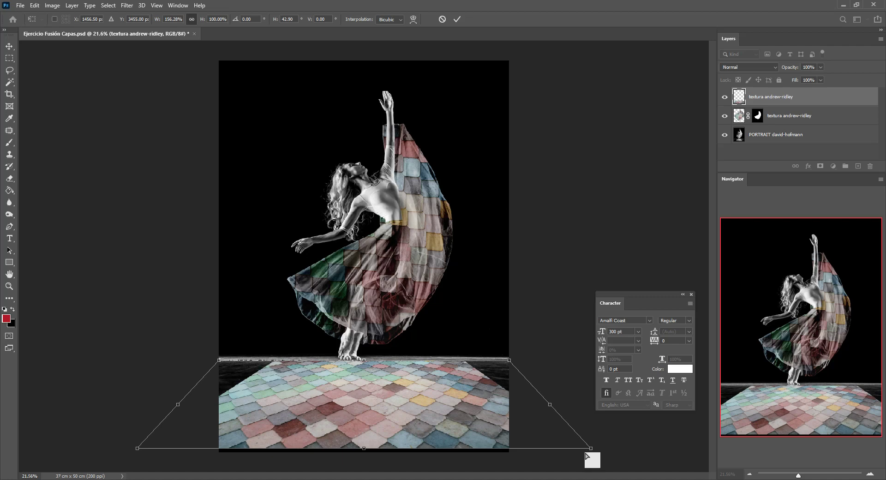
key(Return)
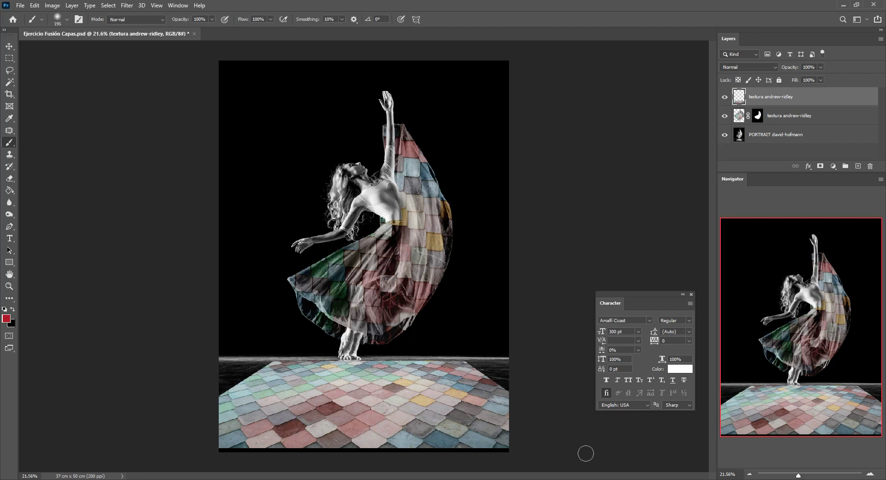
Scale the floor tiles to about 136% and position them to fill the floor below the horizon line
key(ctrl+t)
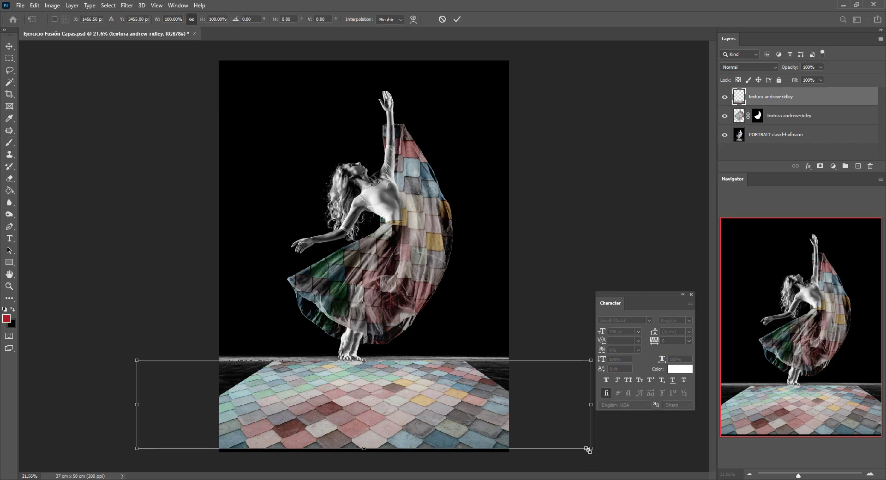
drag(589, 449, 669, 477)
drag(445, 412, 441, 423)
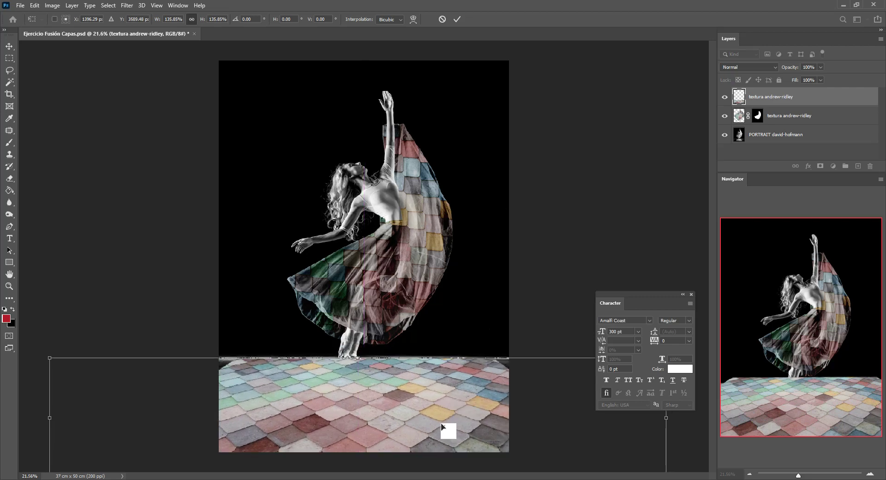
key(Return)
key(b)
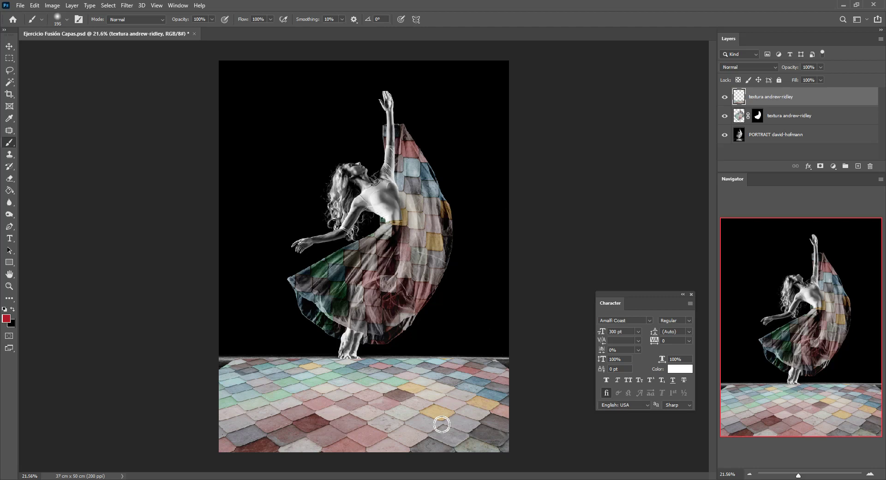
Distort the floor tile layer, pulling both far corners along the horizon outwards so the tiles cover the canvas width
key(ctrl+t)
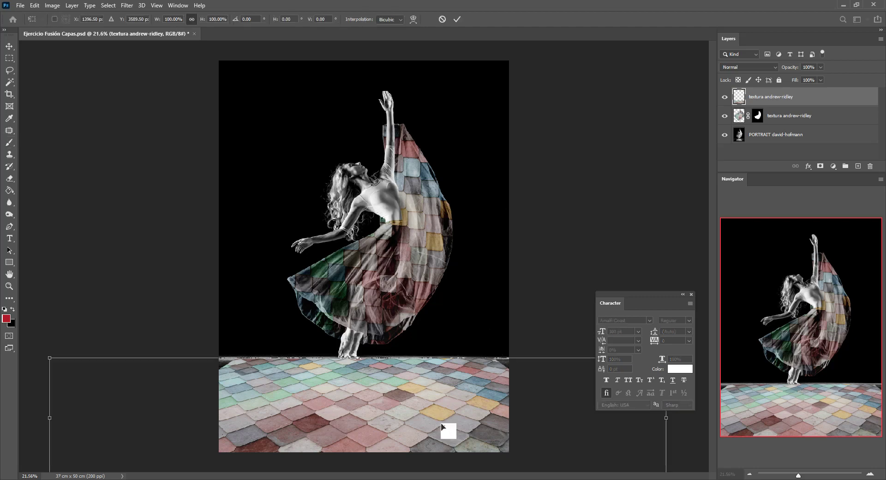
right_click(354, 403)
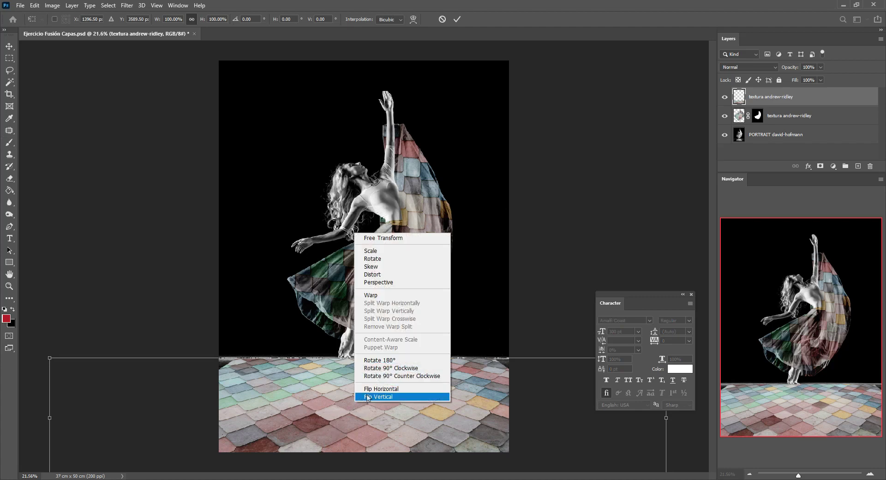
click(383, 279)
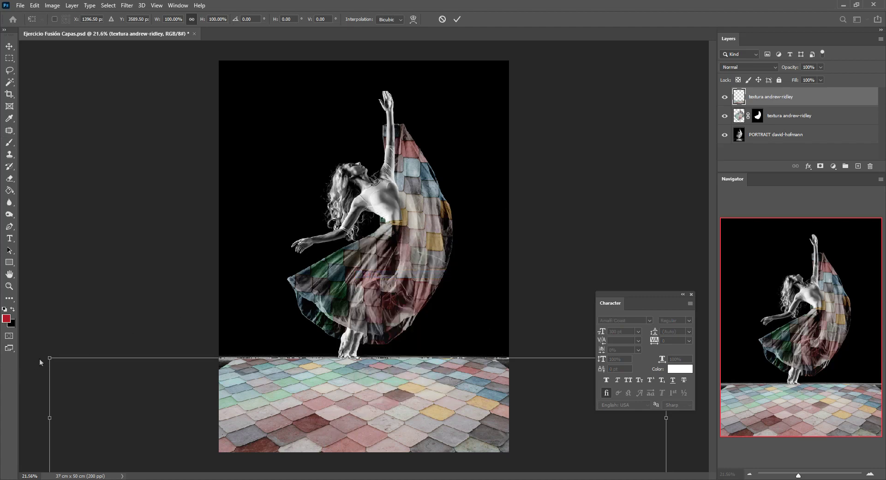
drag(50, 358, 31, 359)
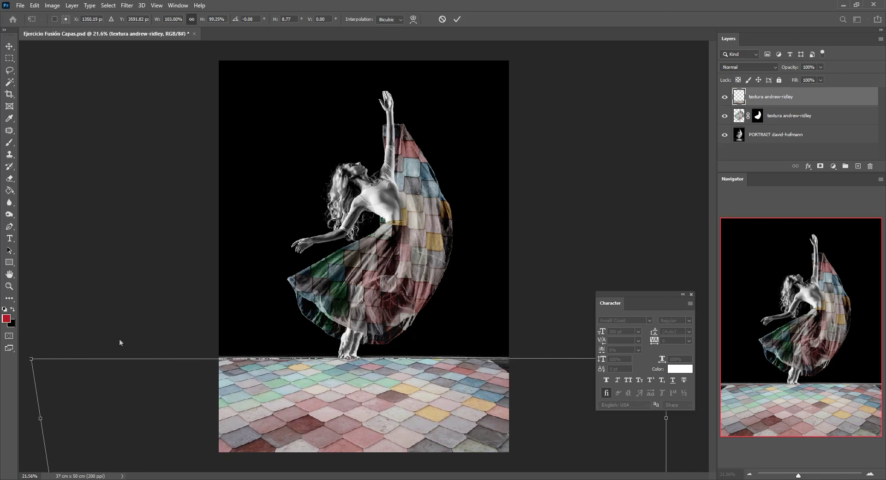
drag(627, 297, 591, 173)
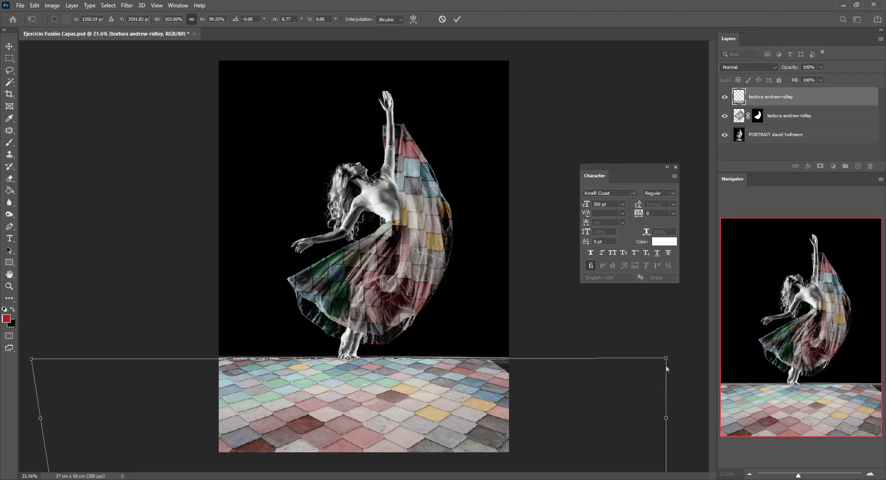
drag(666, 358, 682, 358)
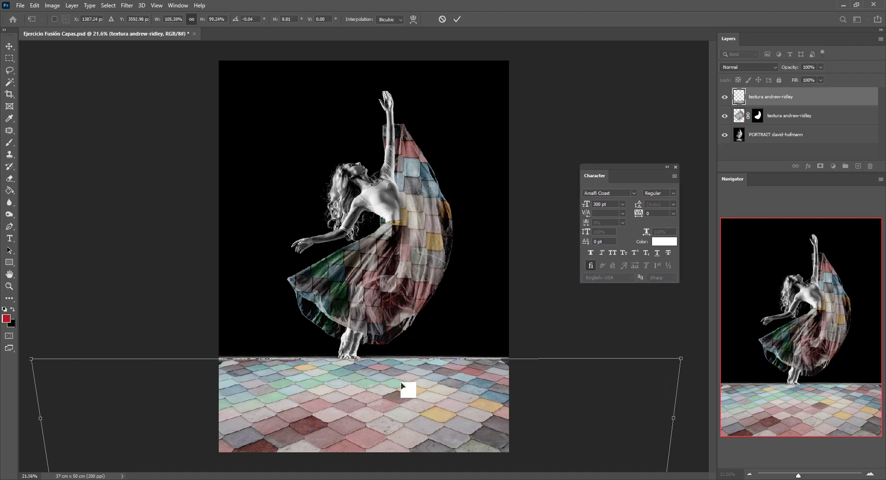
key(Return)
key(b)
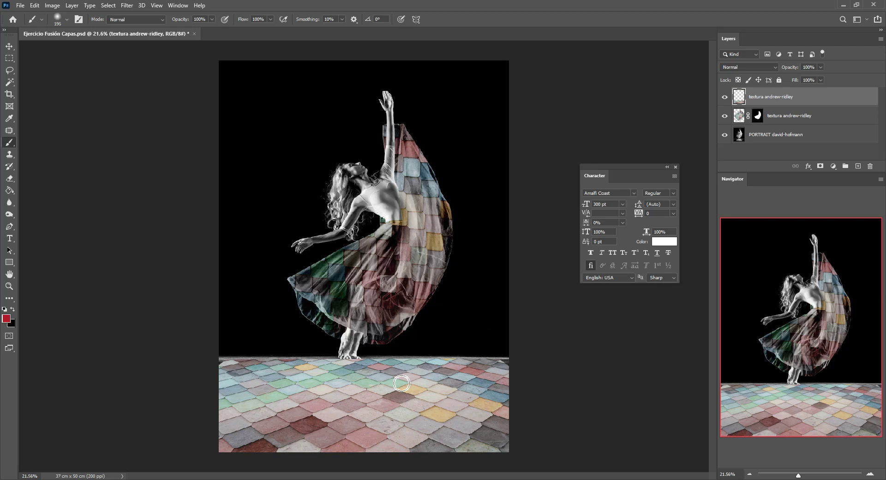
Examine the floor tiles' edge along the horizon up close and compare the floor with the tile layer hidden and shown
scroll(302, 390, up, 3)
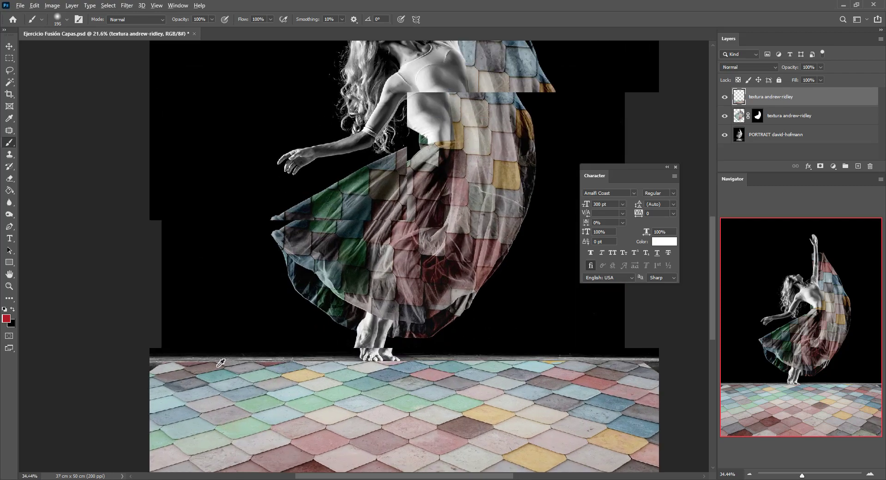
scroll(220, 363, up, 4)
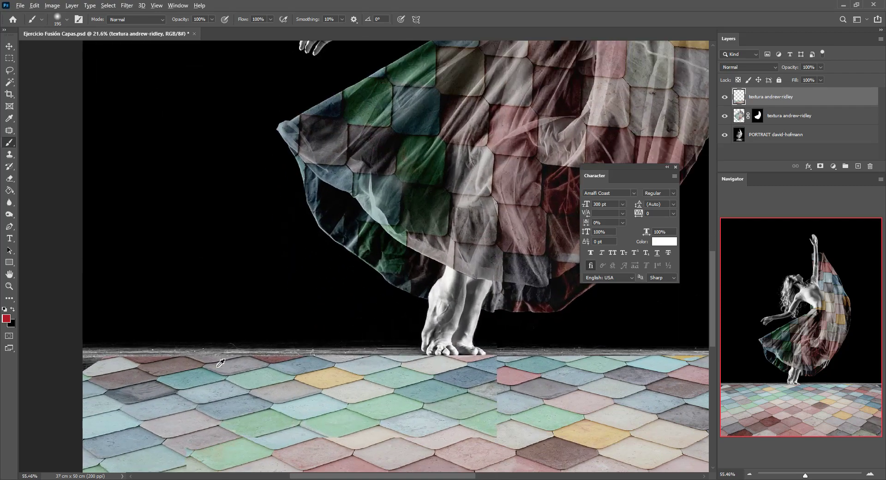
scroll(221, 363, up, 4)
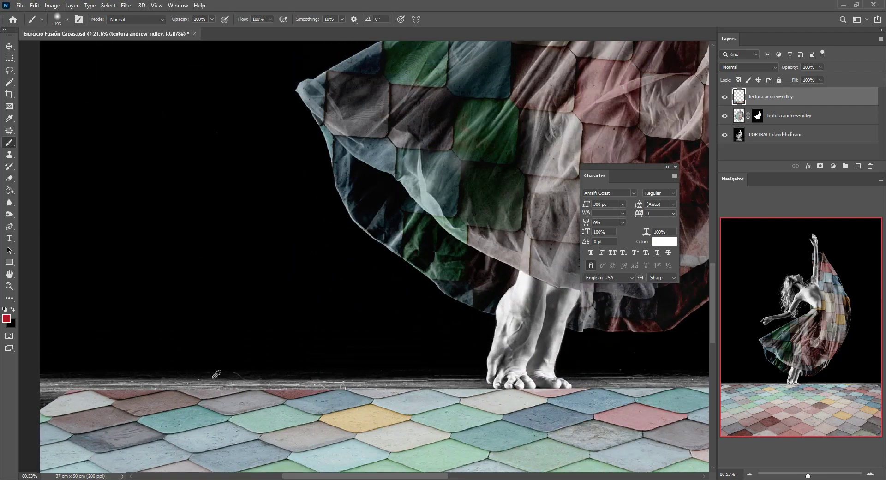
scroll(217, 374, up, 5)
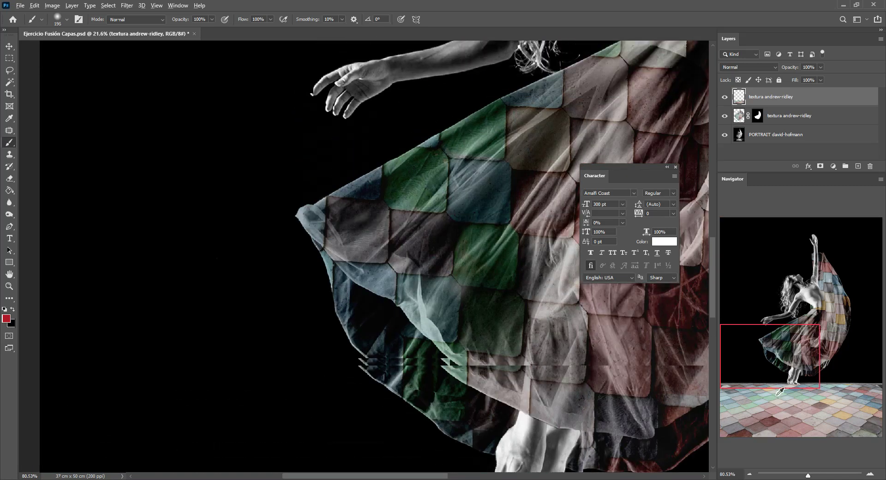
click(310, 417)
drag(767, 360, 769, 386)
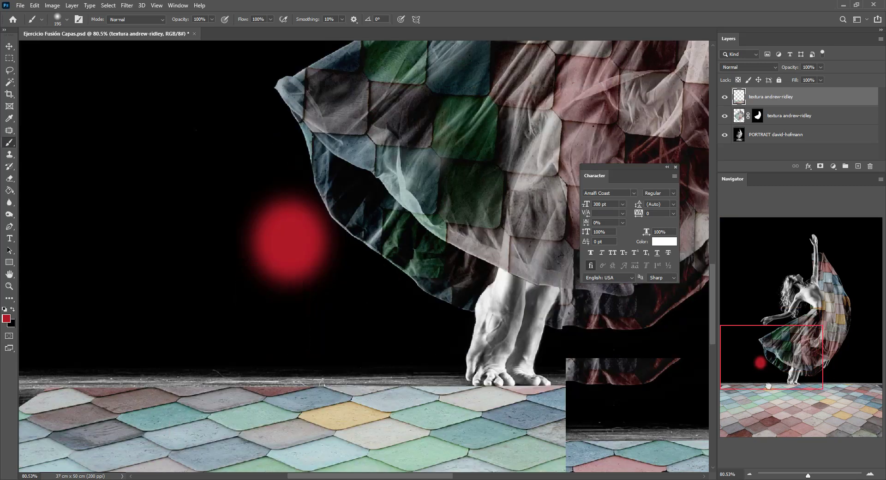
key(ctrl+z)
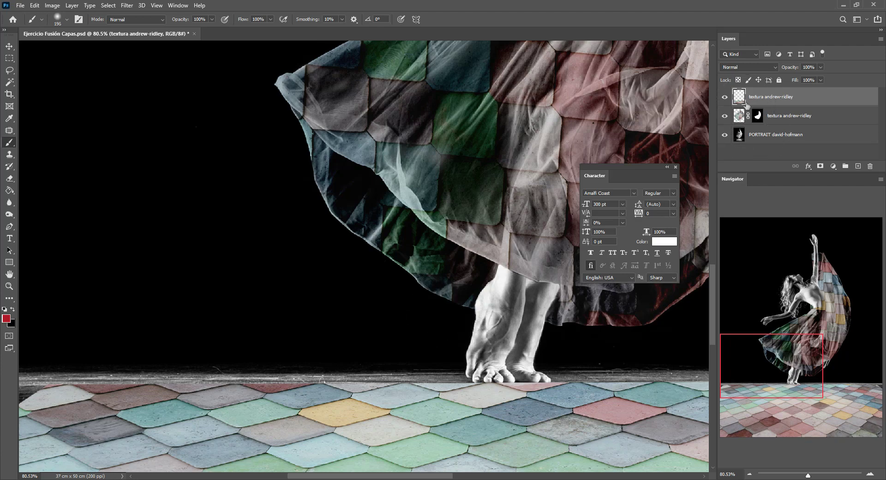
click(725, 97)
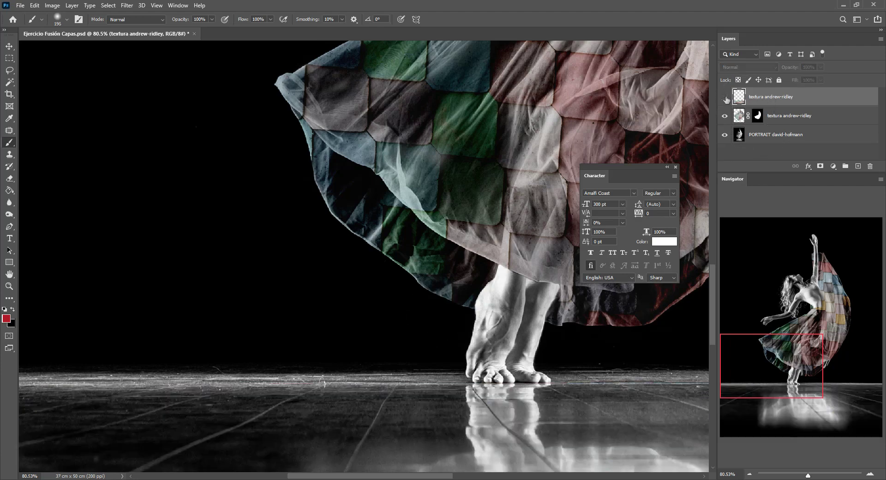
click(726, 97)
click(726, 98)
click(726, 97)
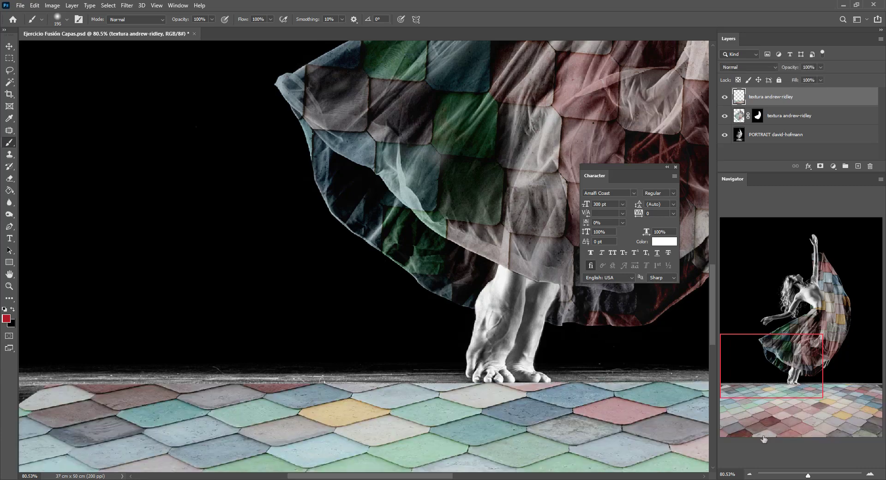
Apply a Gaussian Blur with a 6.0-pixel radius to the floor tile layer
click(750, 474)
click(750, 475)
click(750, 474)
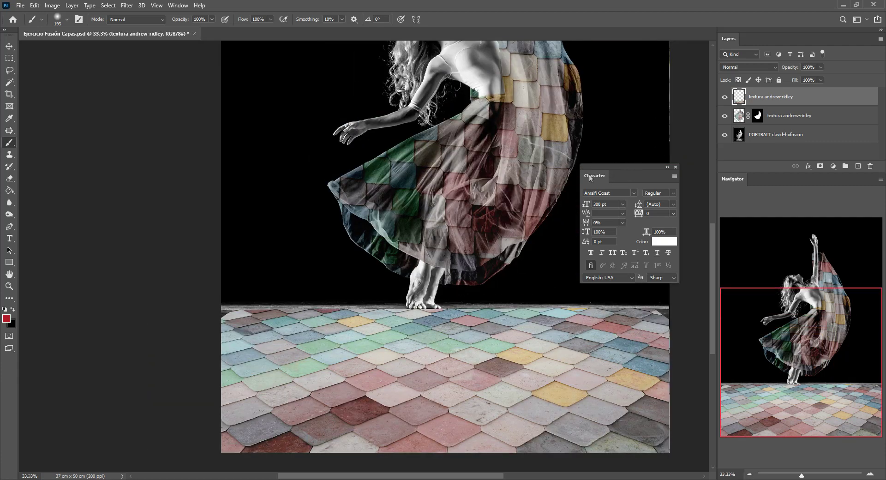
drag(594, 175, 39, 80)
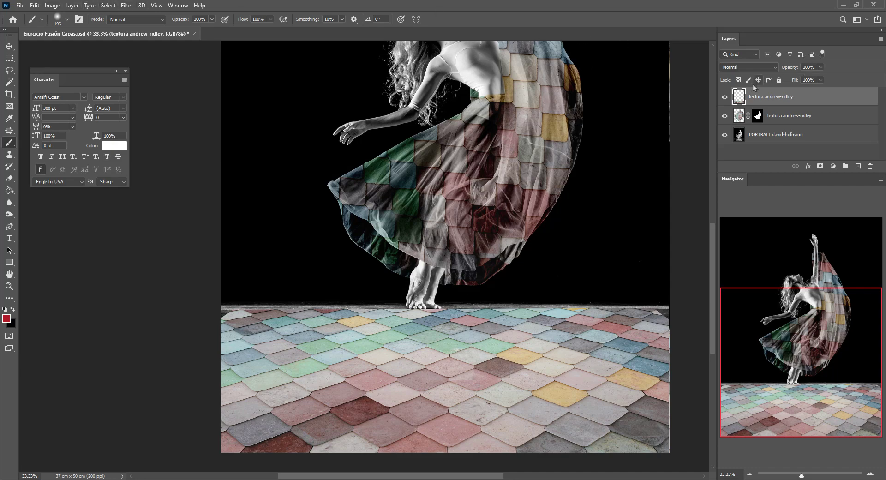
click(124, 6)
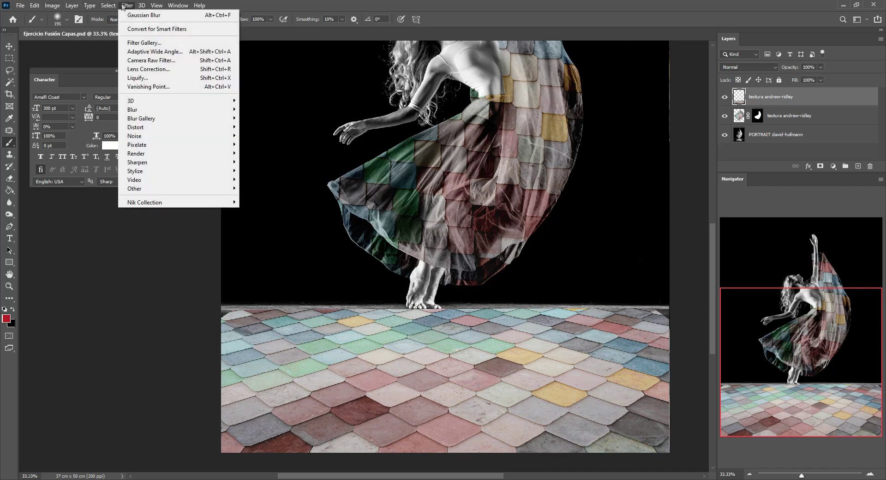
mouse_move(174, 111)
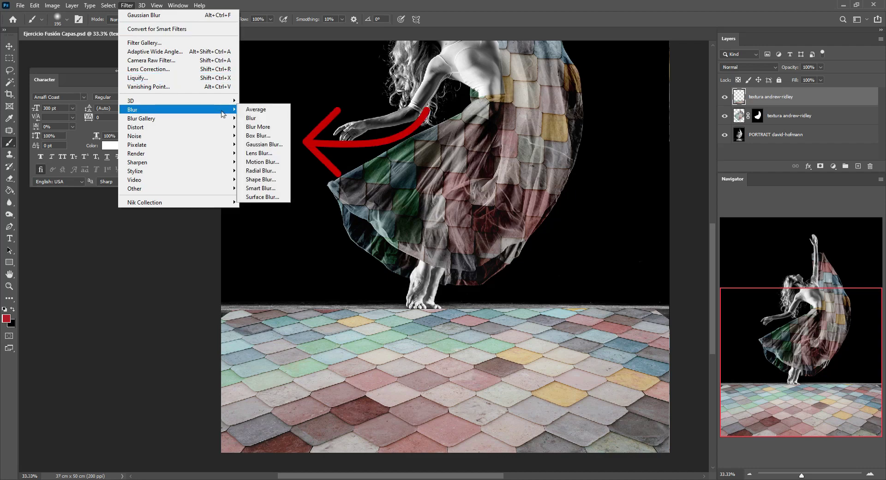
click(264, 145)
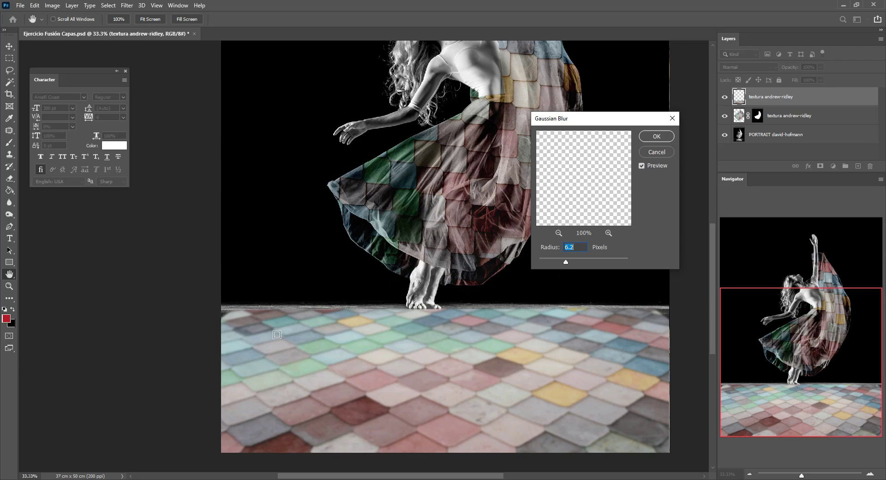
click(295, 311)
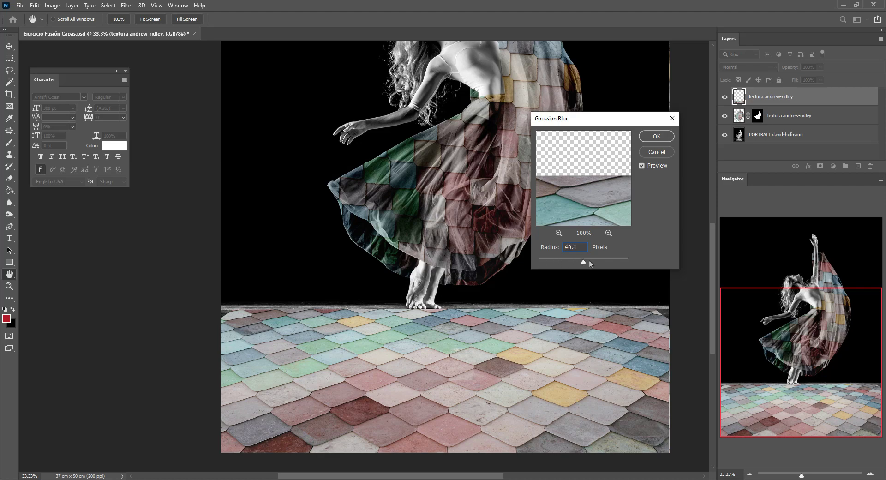
drag(589, 261, 567, 263)
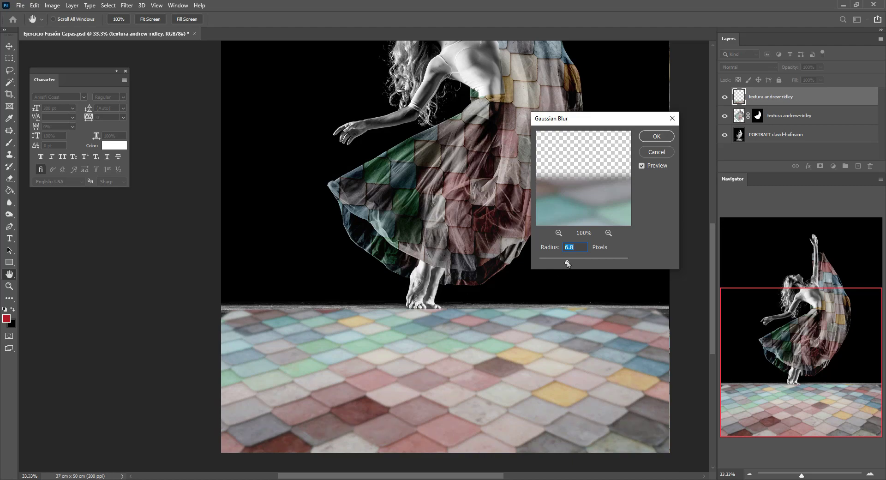
drag(568, 263, 566, 263)
click(565, 263)
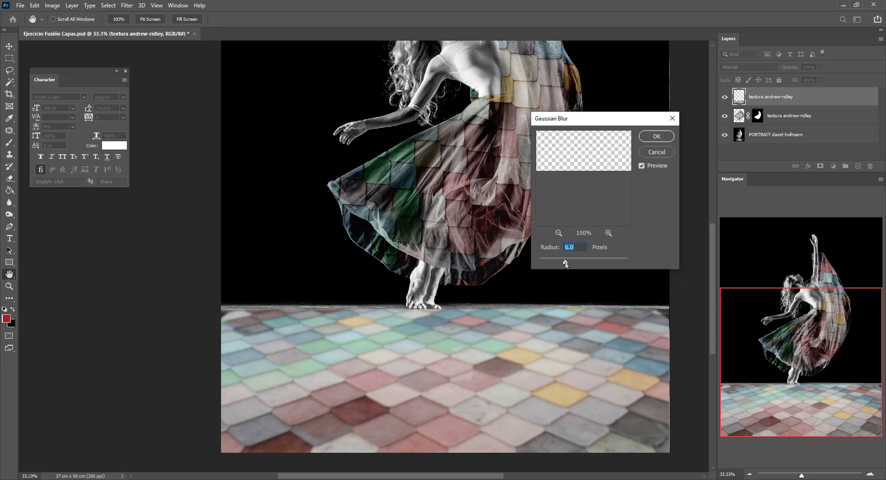
click(657, 136)
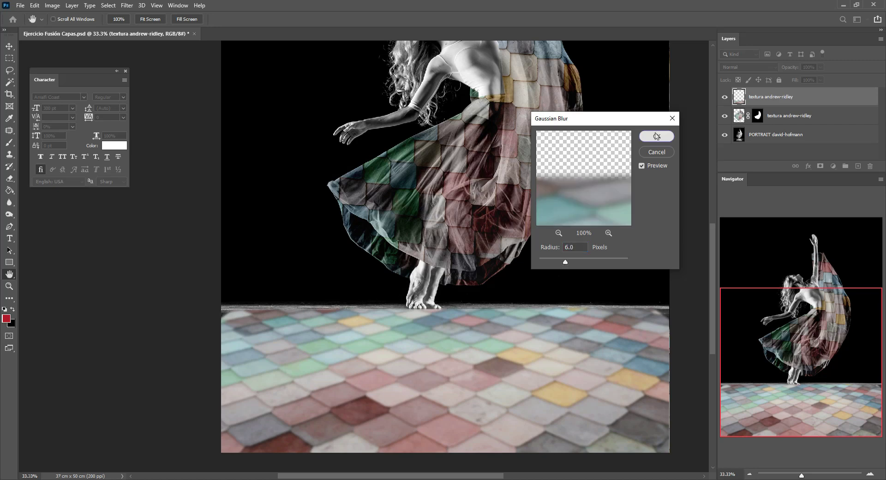
key(b)
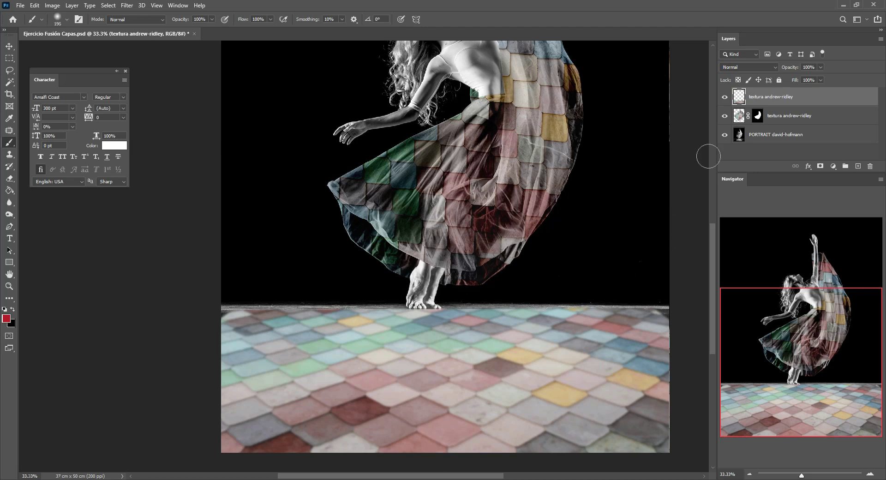
Set the floor tile layer's blend mode to Overlay and its opacity to 73%
click(751, 69)
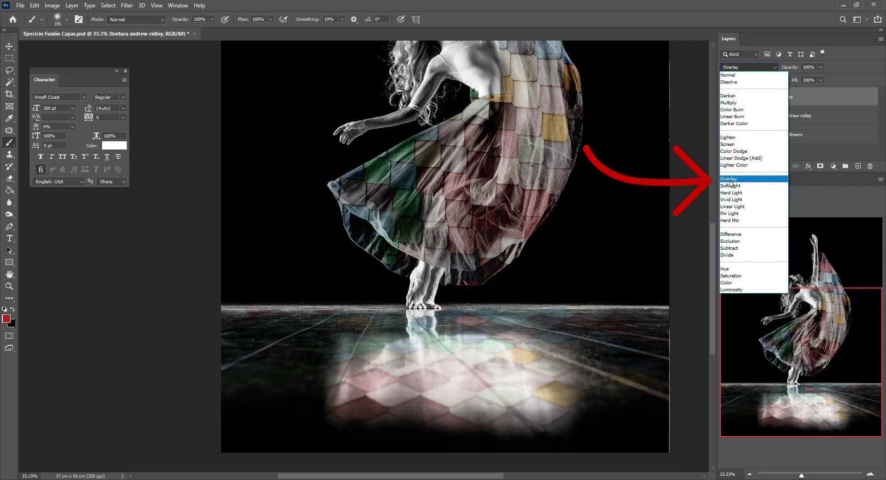
click(731, 180)
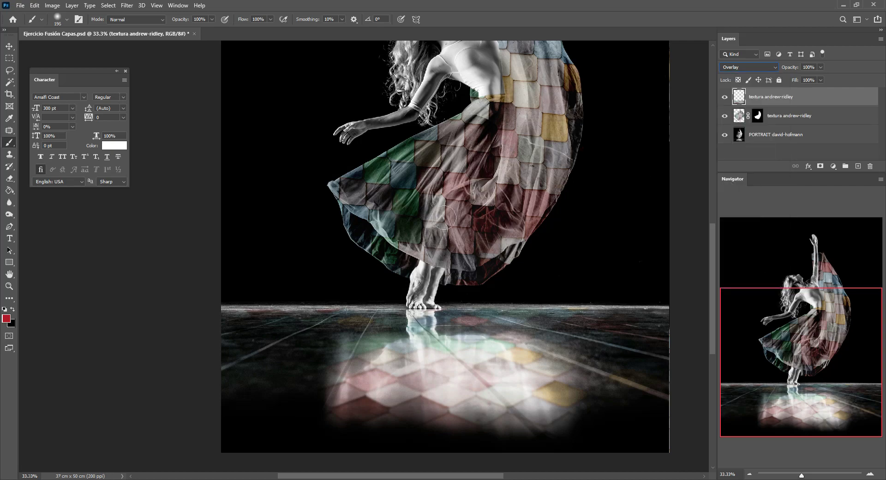
click(749, 474)
click(748, 474)
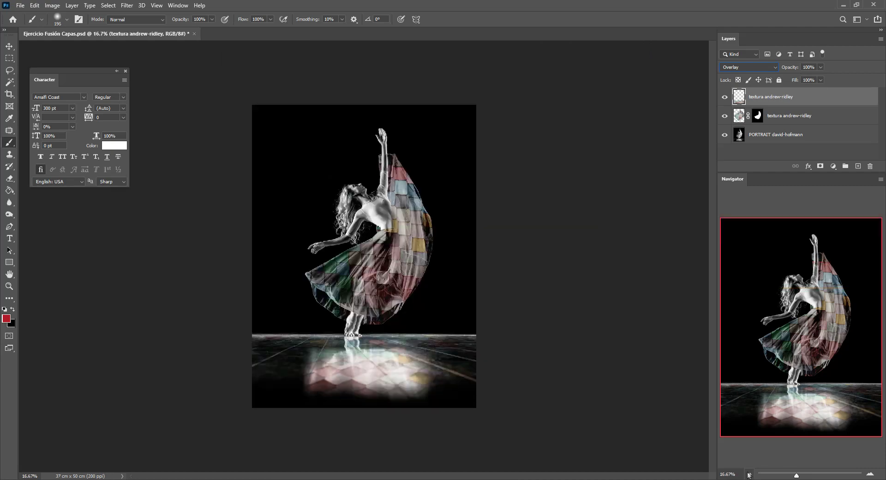
click(870, 474)
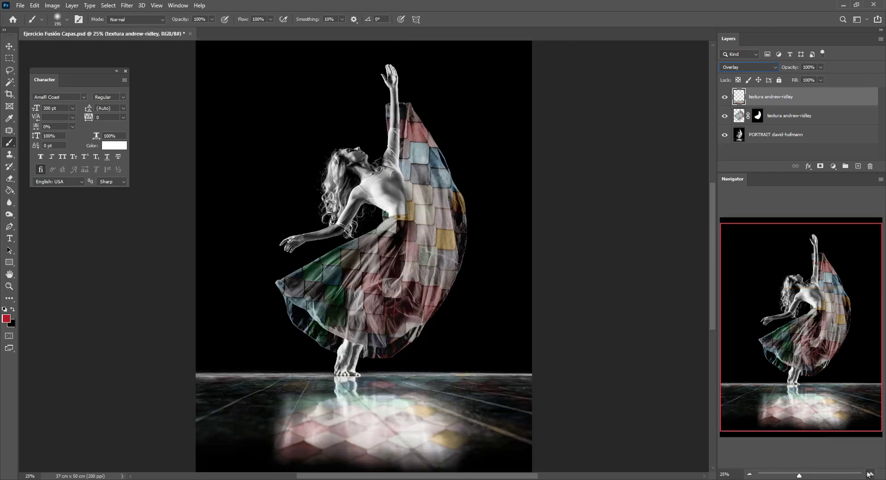
click(821, 68)
drag(821, 78, 804, 77)
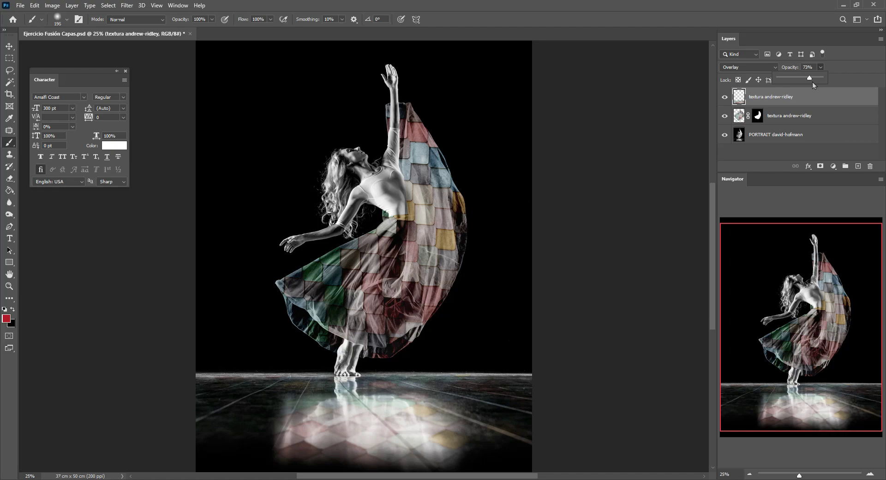
Examine the blended tiles along the horizon line and around the dancer's reflection up close, across the full floor width
key(z)
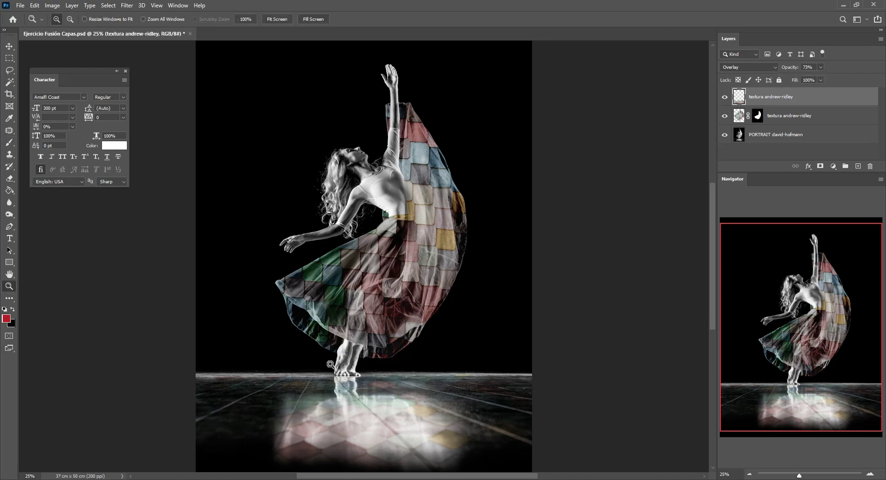
click(319, 403)
click(342, 406)
click(271, 375)
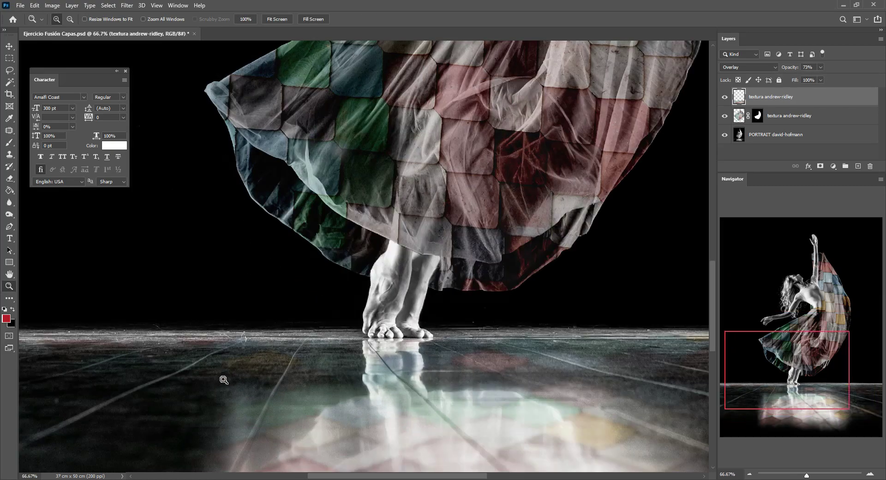
drag(224, 376, 292, 277)
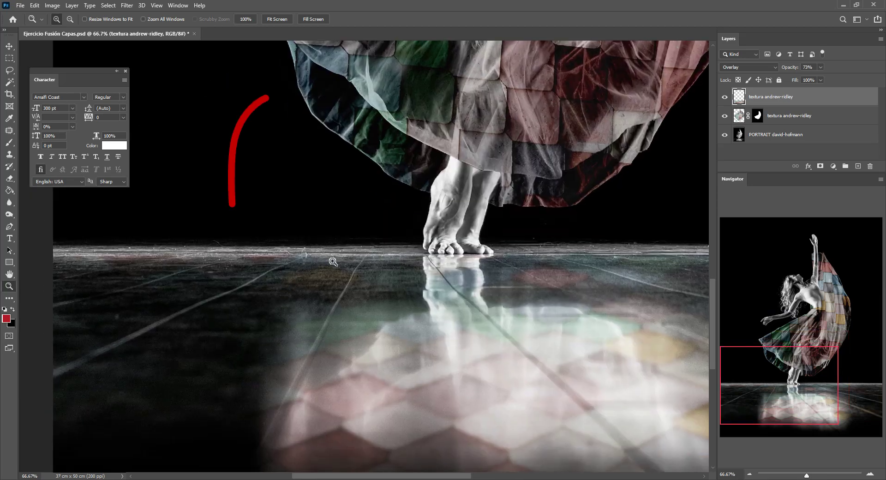
drag(591, 257, 486, 257)
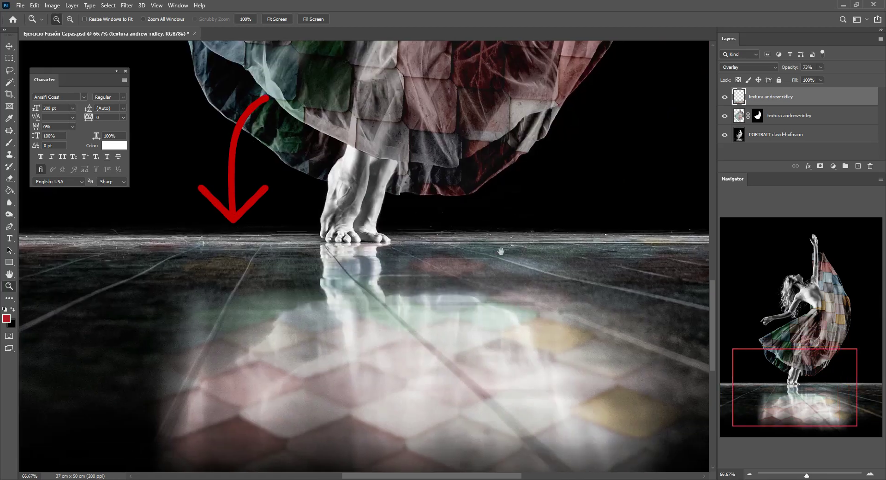
drag(559, 258, 417, 258)
alt+click(458, 259)
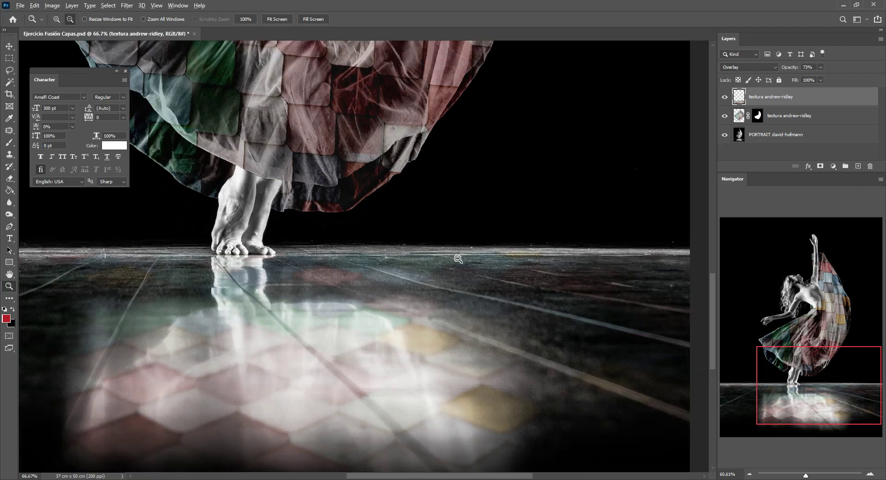
Shift the floor tile layer slightly upward so its colours reach the horizon line across the floor
alt+click(458, 259)
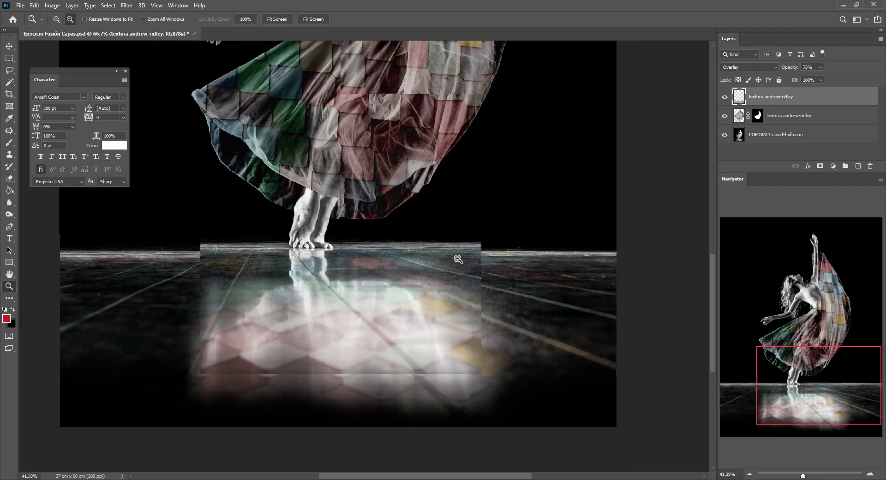
key(v)
mouse_move(349, 300)
mouse_down()
mouse_move(347, 277)
mouse_move(345, 287)
mouse_up()
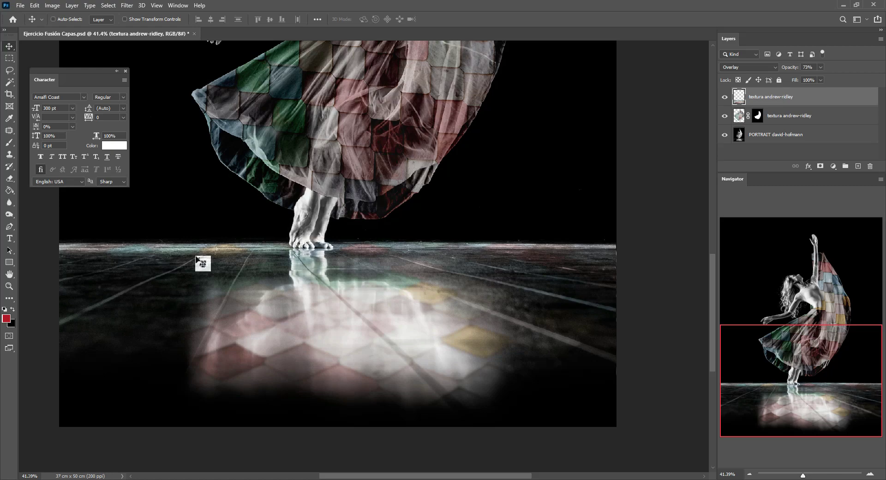
Nudge the floor tile layer a little further up around the dancer's feet, checking the overlap up close
key(z)
click(296, 239)
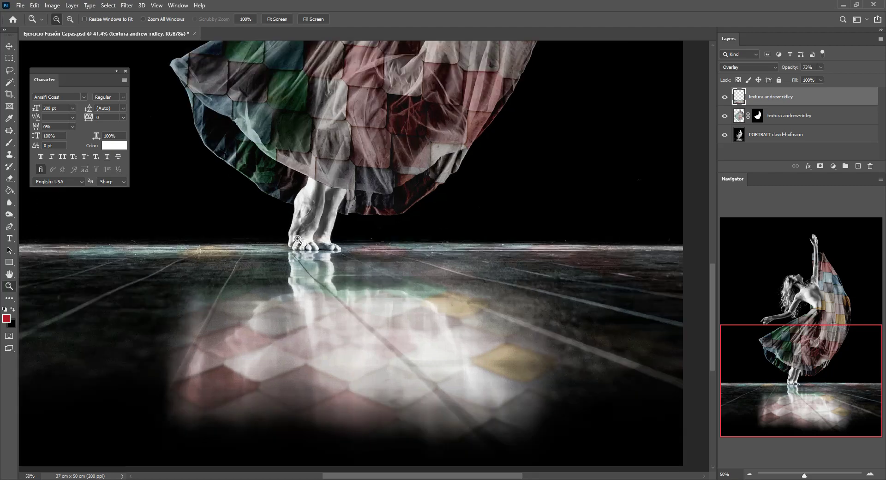
click(297, 239)
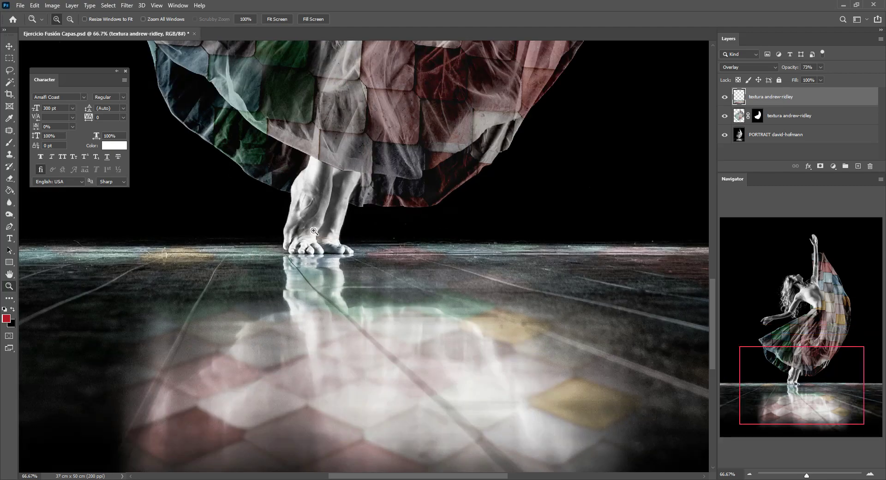
click(318, 250)
click(313, 252)
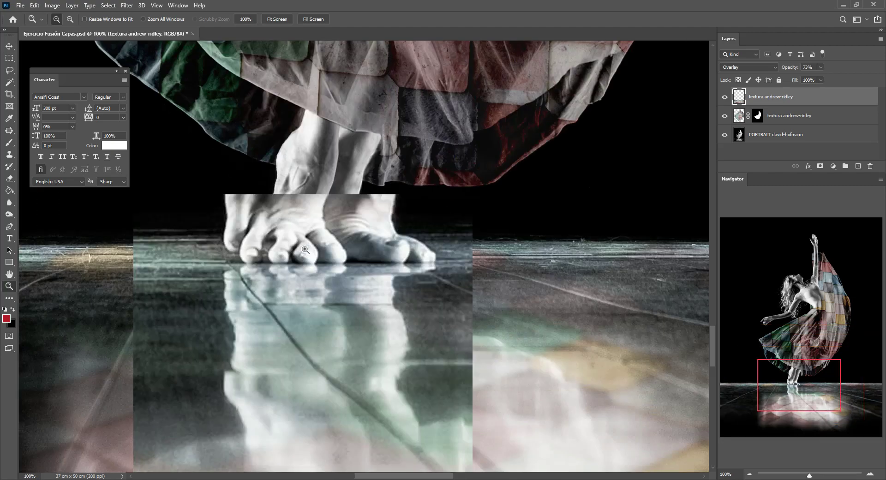
key(v)
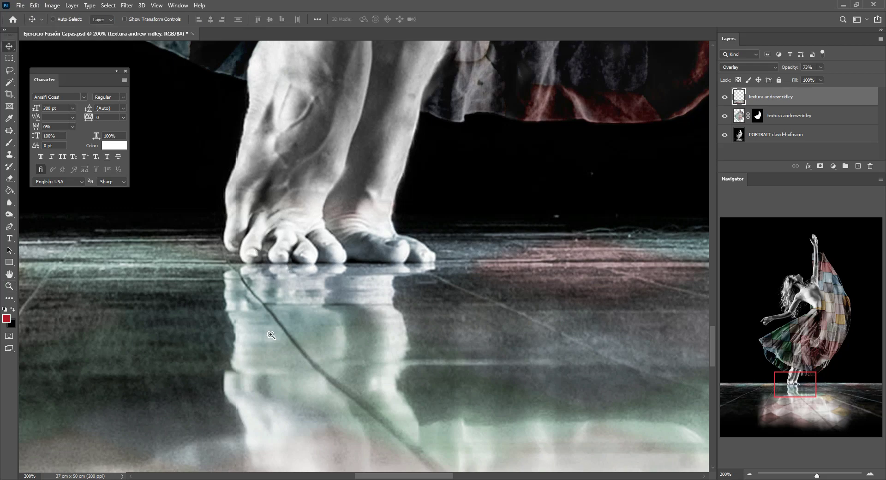
drag(270, 333, 277, 316)
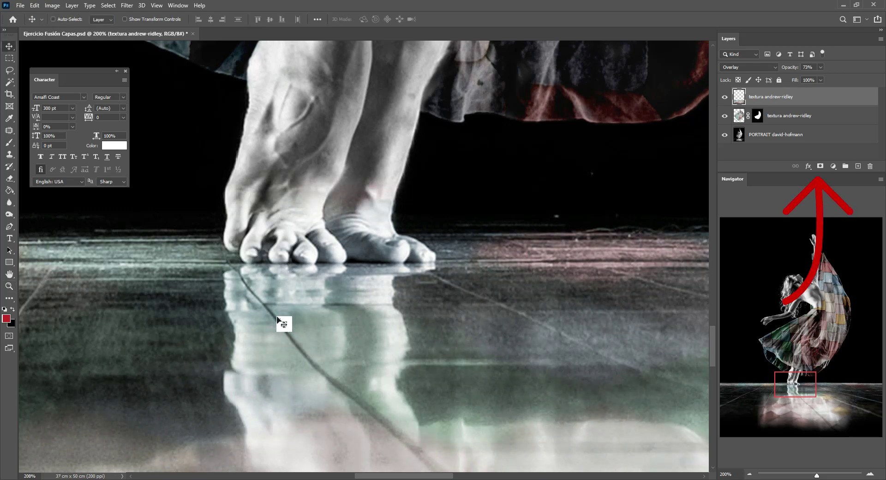
Add a layer mask to the floor tile layer and paint its colour off the dancer's feet with a smaller soft black brush
click(820, 167)
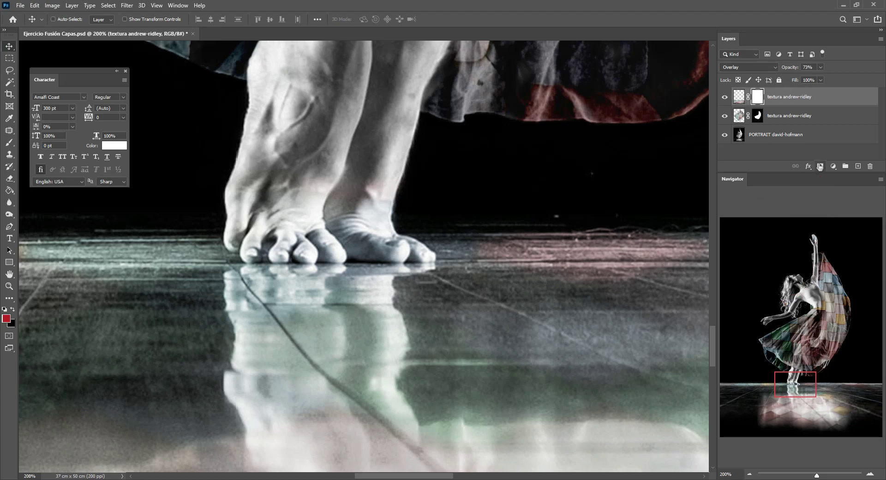
click(12, 311)
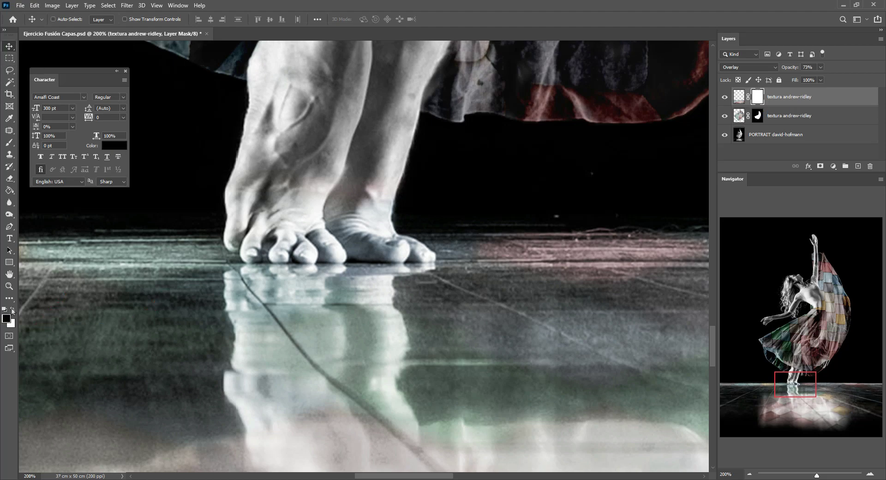
key(b)
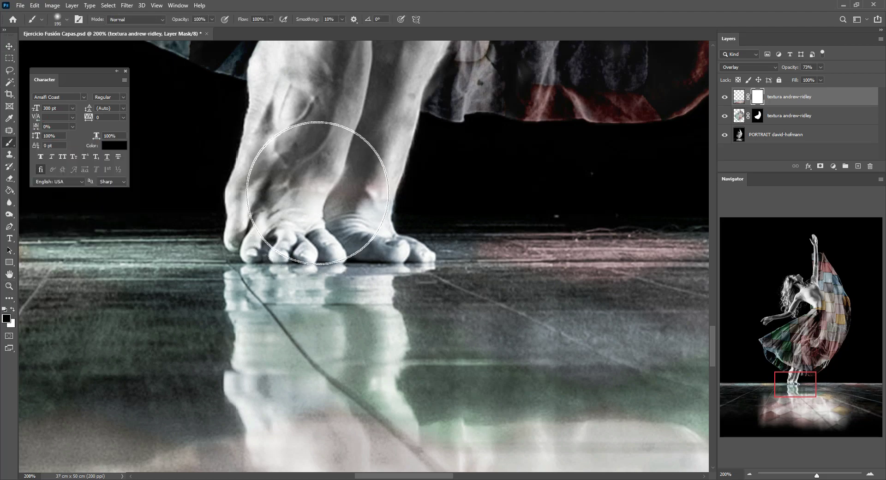
right_click(323, 185)
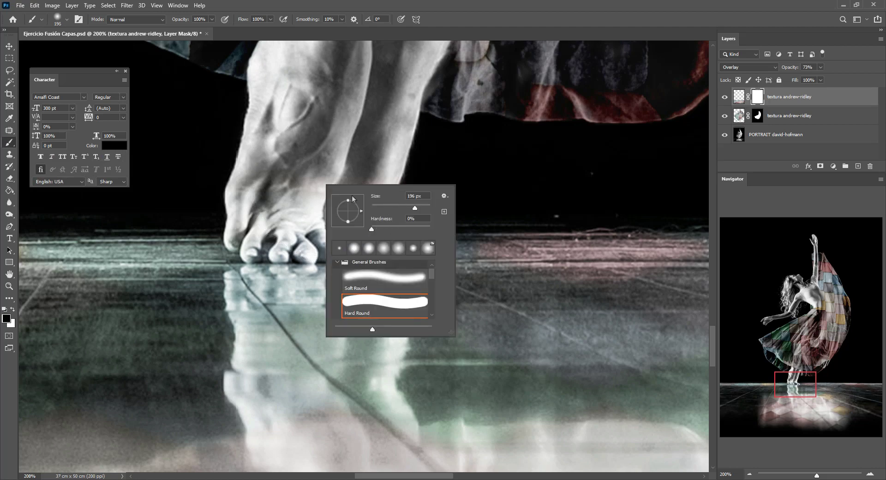
click(378, 208)
click(289, 207)
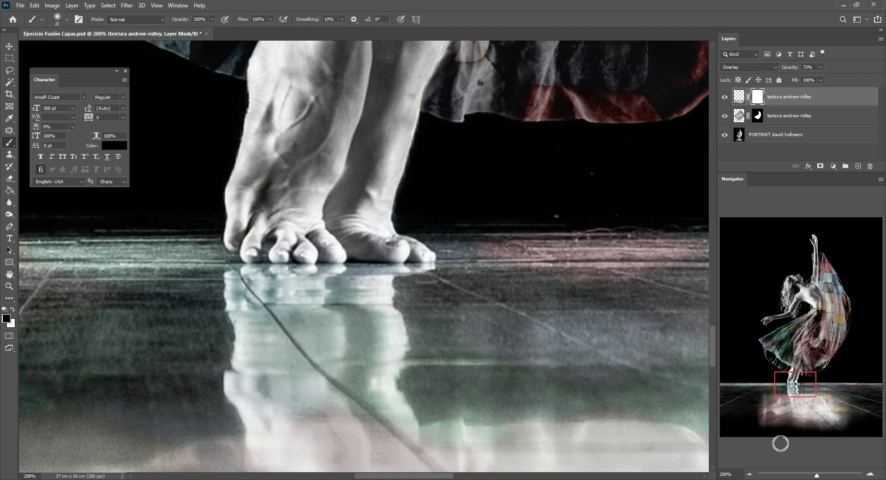
Set the floor tile layer's opacity to 70% while viewing the whole image
click(751, 474)
click(750, 474)
click(750, 475)
click(750, 475)
click(751, 474)
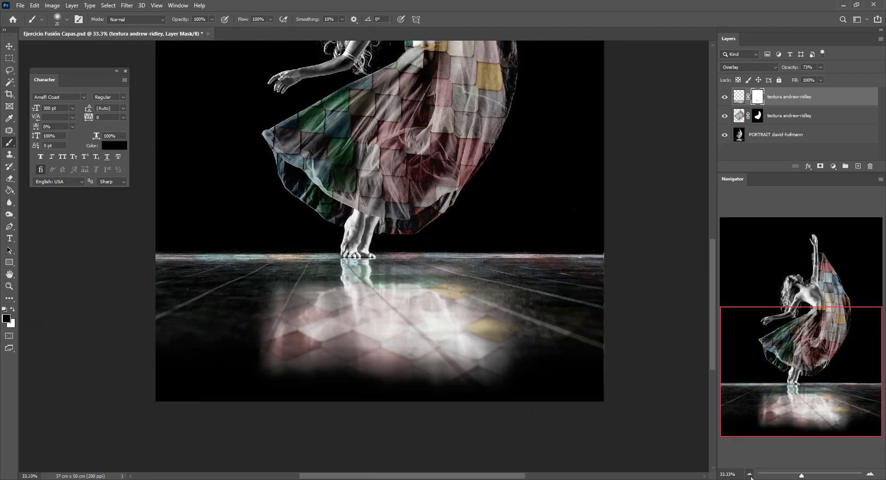
click(751, 474)
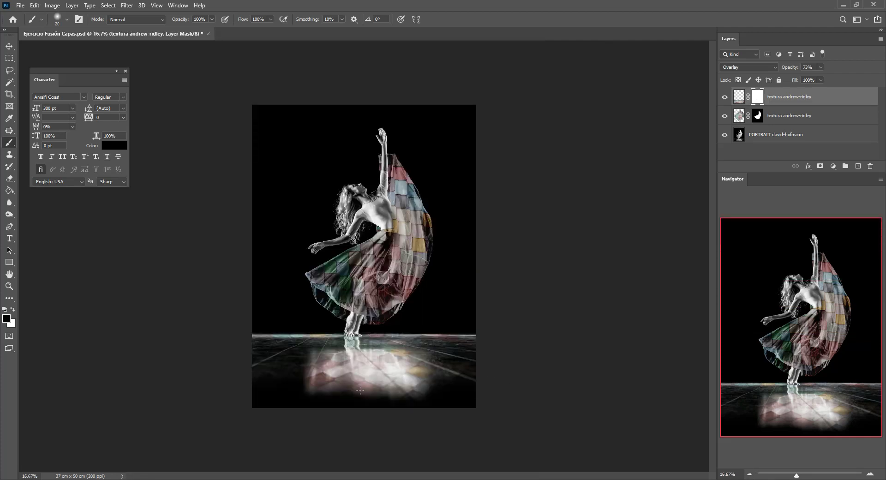
click(820, 67)
drag(821, 79, 816, 79)
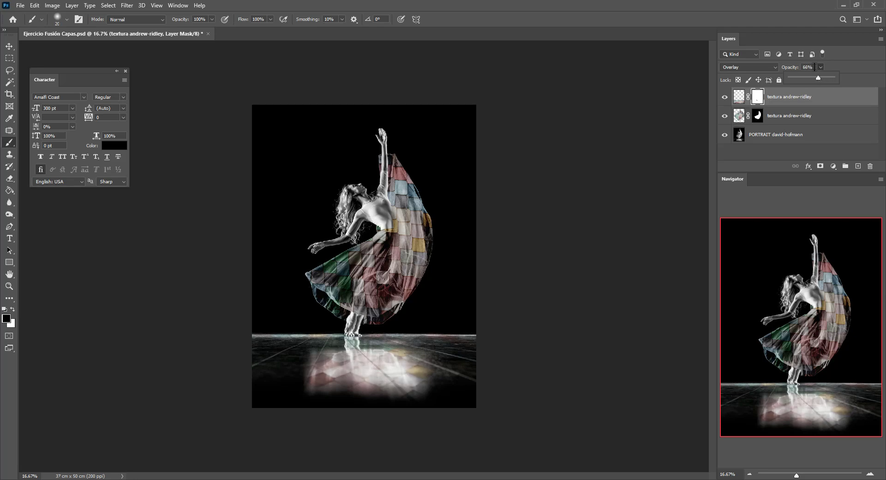
click(815, 67)
text(70)
Set the floor tile layer's fill to 70%
click(820, 80)
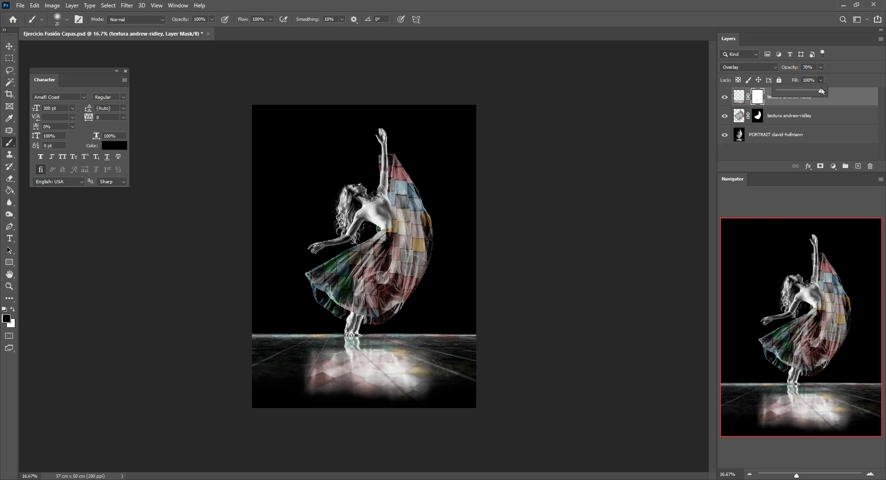
drag(819, 93, 803, 93)
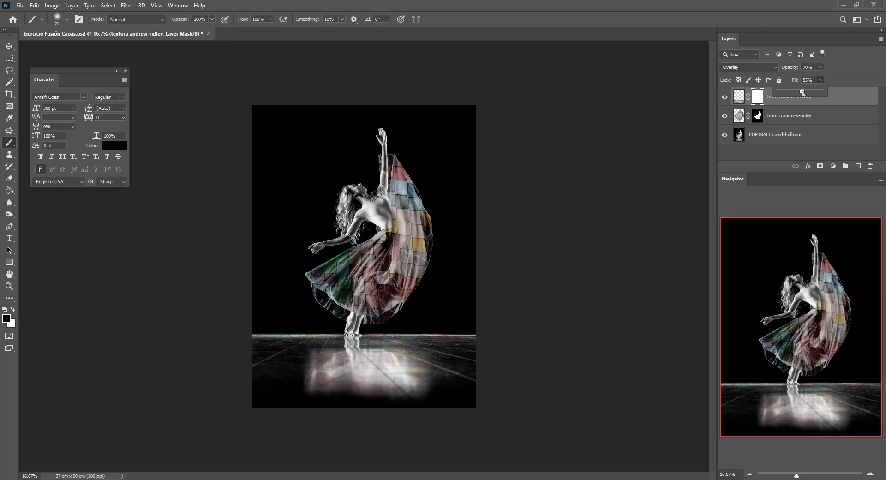
drag(802, 90, 803, 92)
text(70)
key(Return)
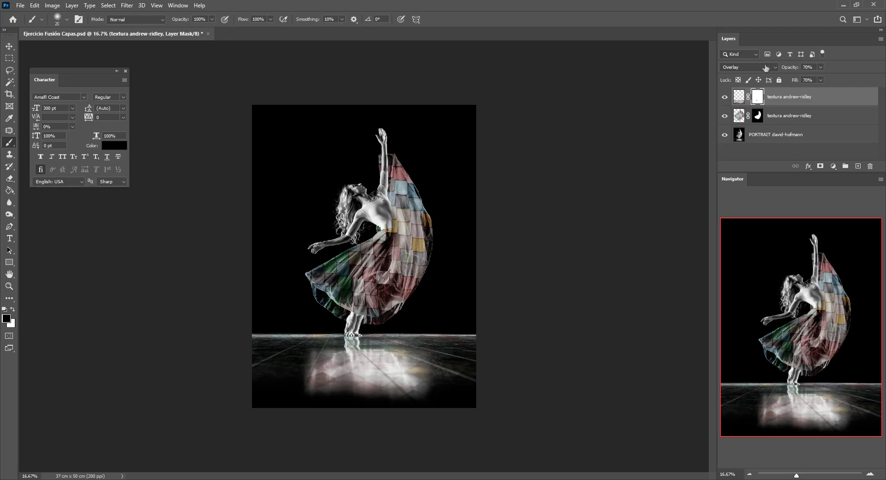
Compare the floor with the tile layer hidden and shown, and save the document
click(725, 98)
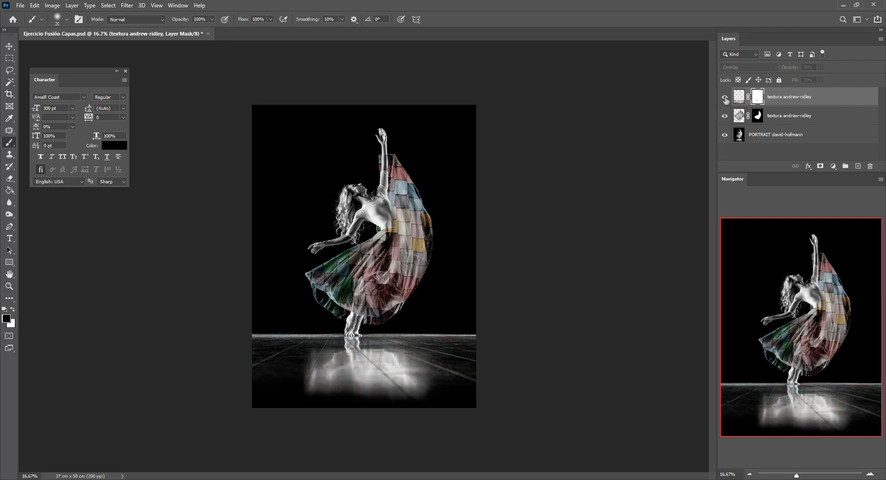
click(725, 98)
click(725, 98)
click(725, 98)
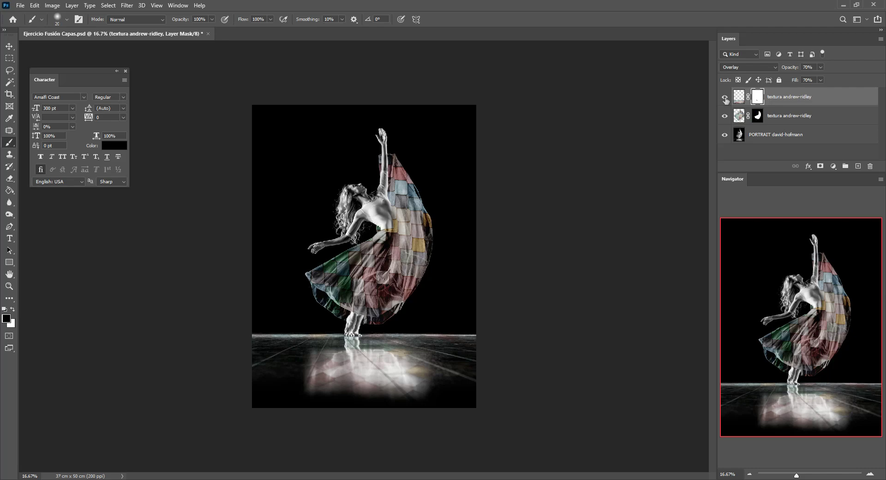
key(ctrl+s)
Add the horizontal text "Love" in black 300 pt Amalfi Coast and move it over the dancer's skirt
click(9, 239)
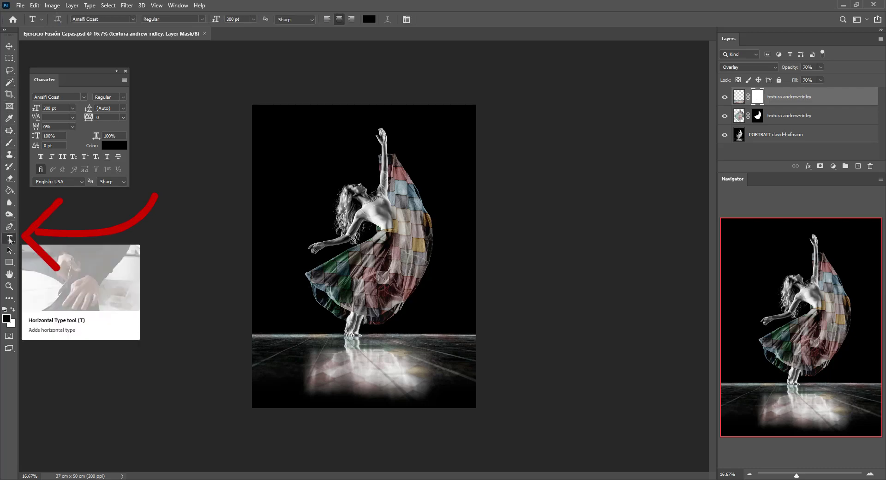
click(298, 150)
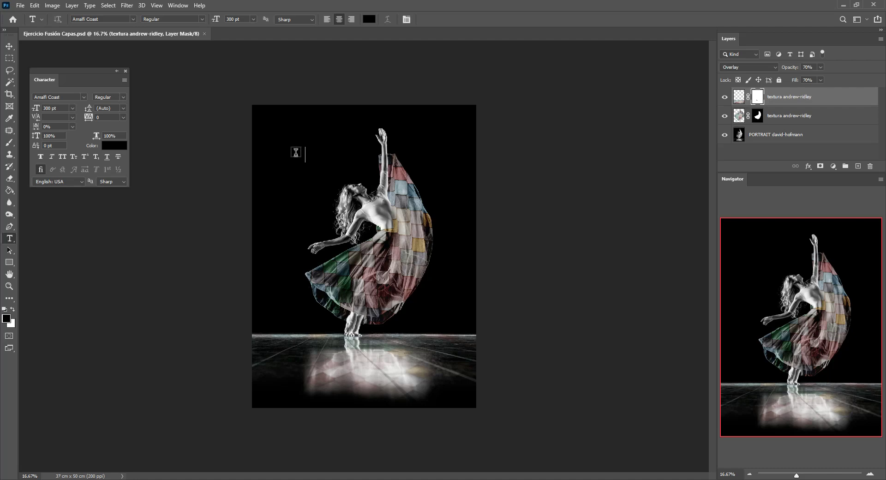
click(296, 152)
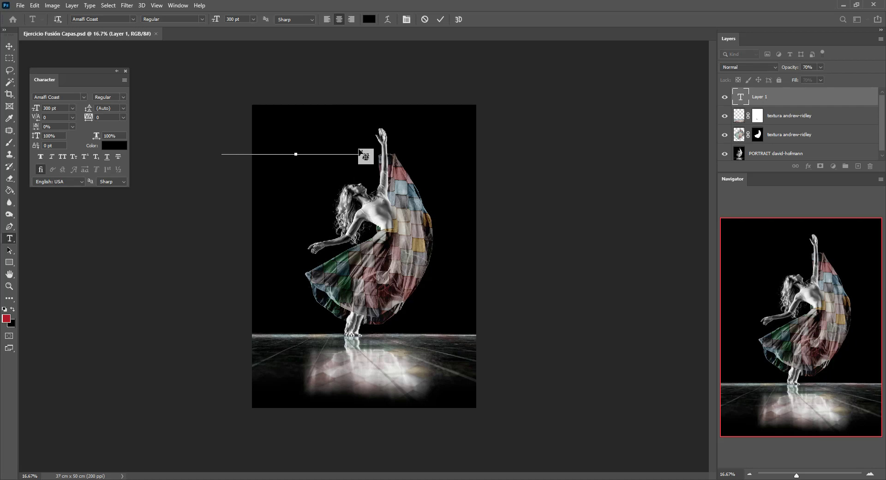
key(ctrl+Return)
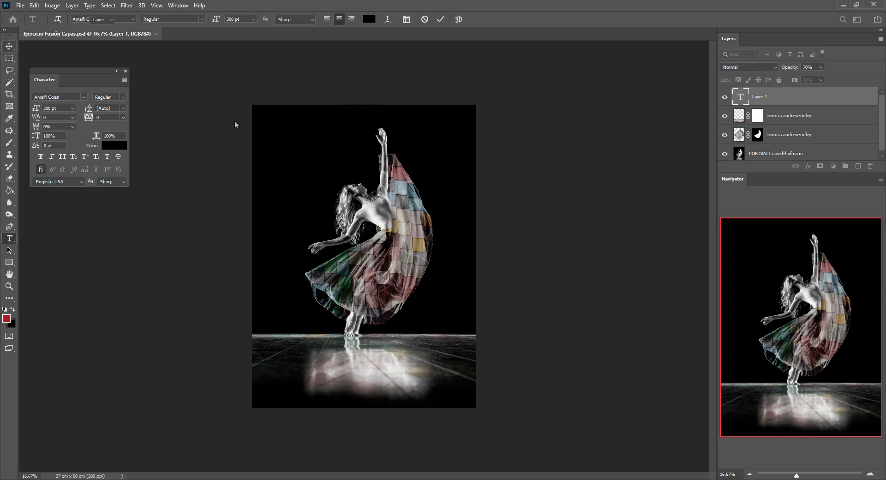
key(v)
drag(295, 134, 334, 190)
drag(359, 239, 358, 280)
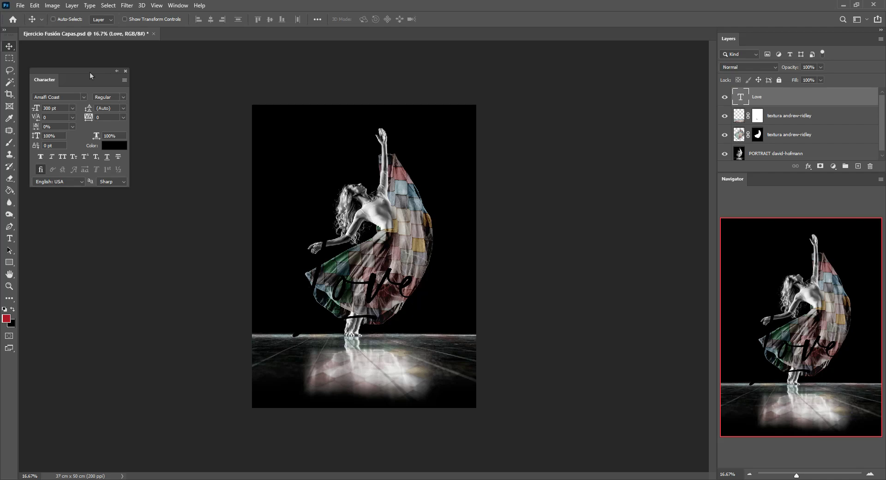
Close the floating character settings, reopen them and place them beside the canvas
drag(88, 72, 97, 88)
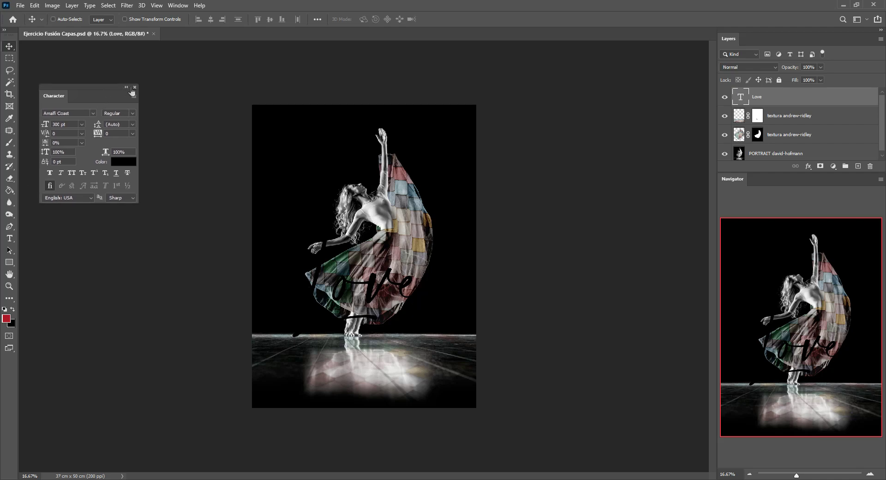
click(135, 87)
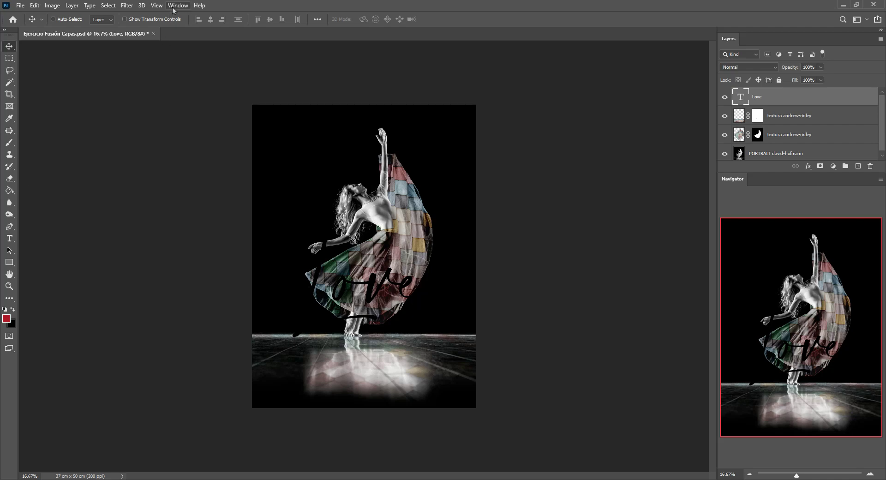
click(173, 9)
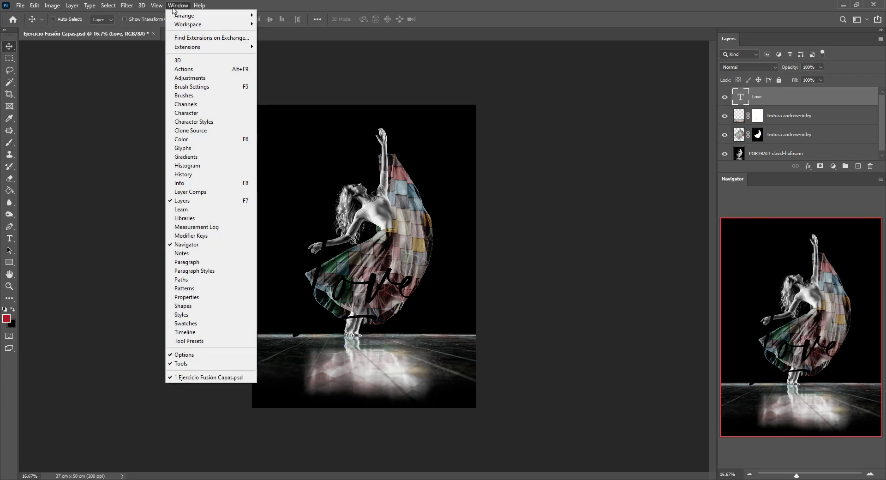
click(191, 115)
drag(77, 87, 106, 152)
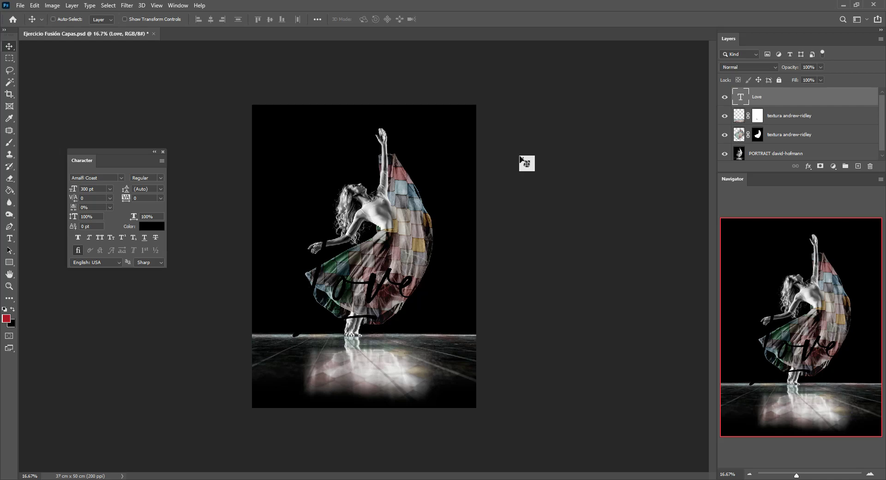
Set the "Love" text's font size to 72 pt and move it onto the floor reflection below the dancer
double_click(741, 96)
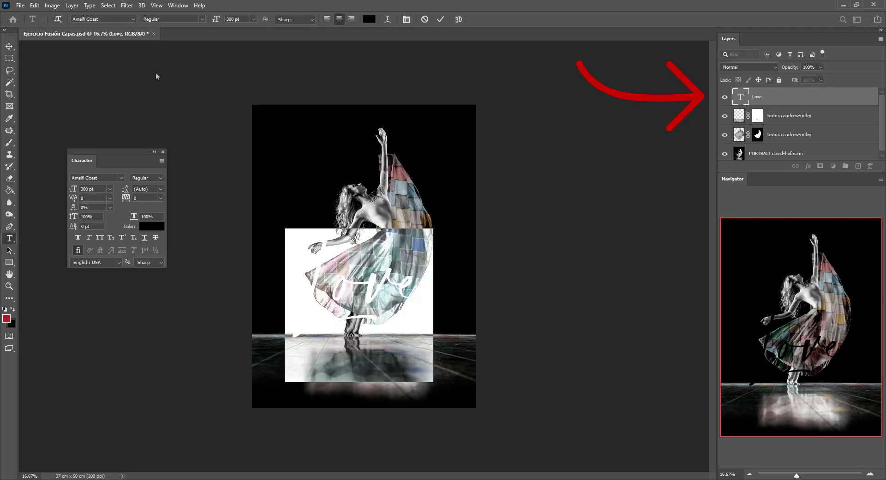
click(110, 188)
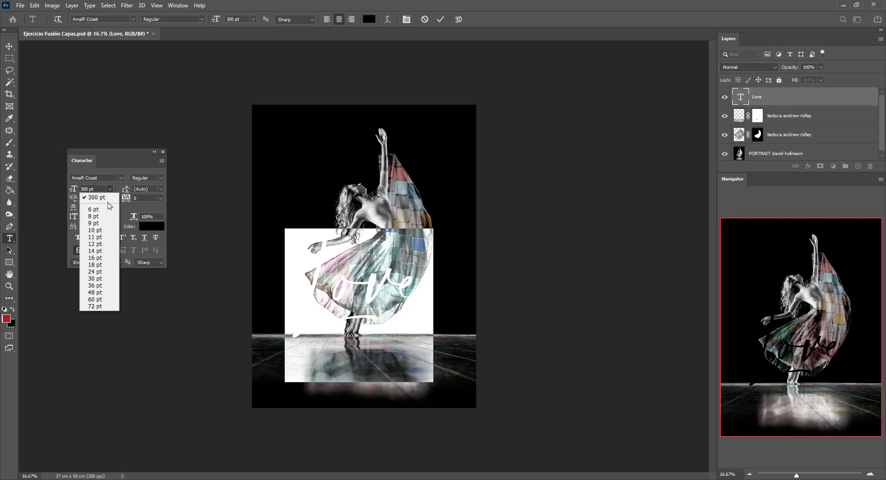
click(93, 306)
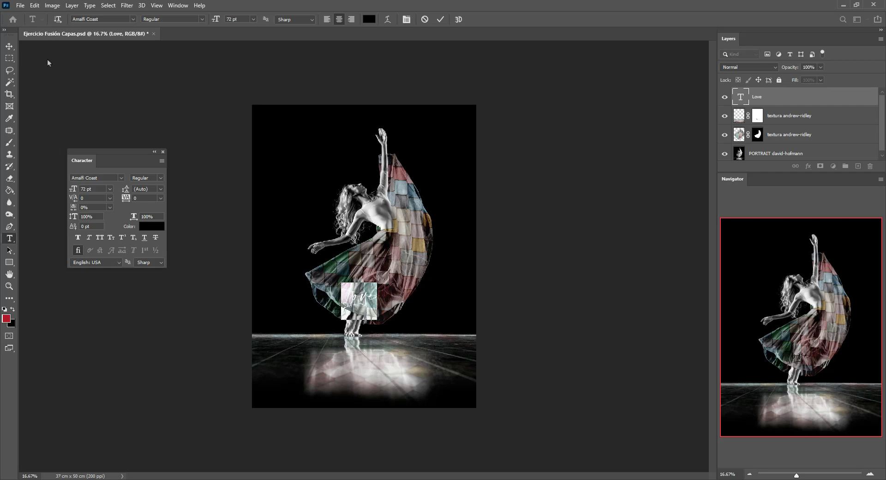
click(9, 47)
drag(369, 340, 374, 386)
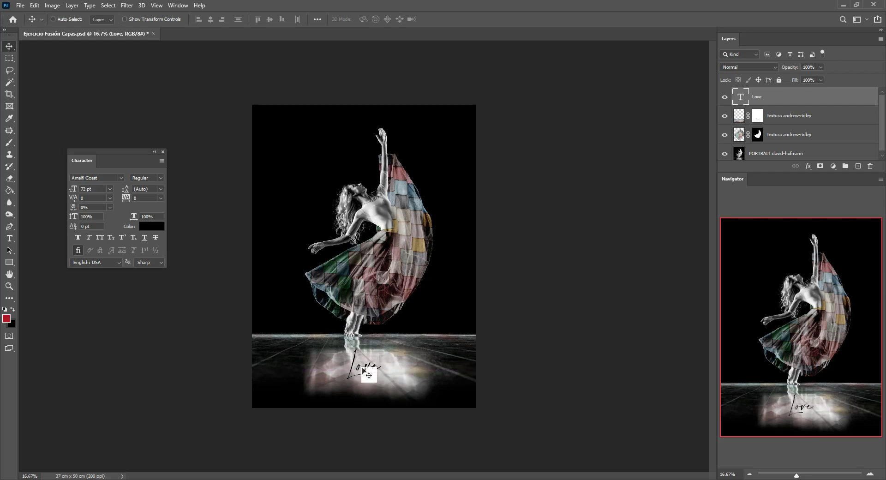
Scale the "Love" text on the floor reflection to 478.82% and shift it slightly upward
key(ctrl+t)
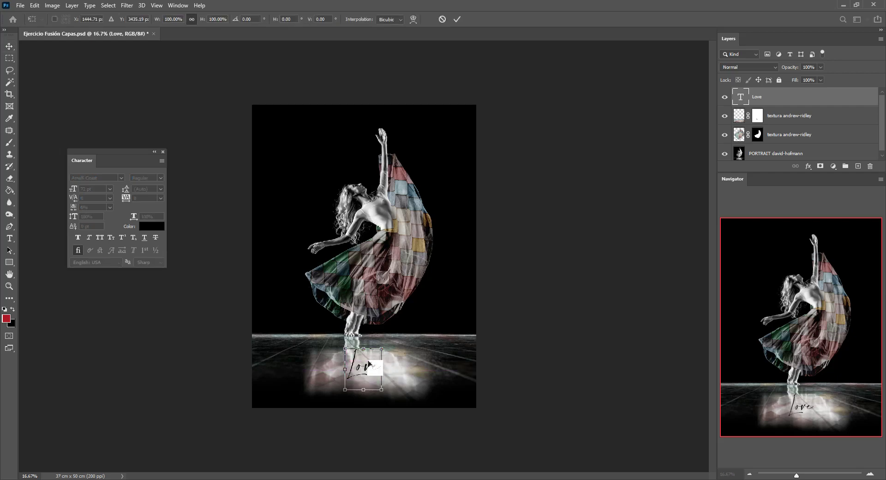
drag(380, 350, 481, 300)
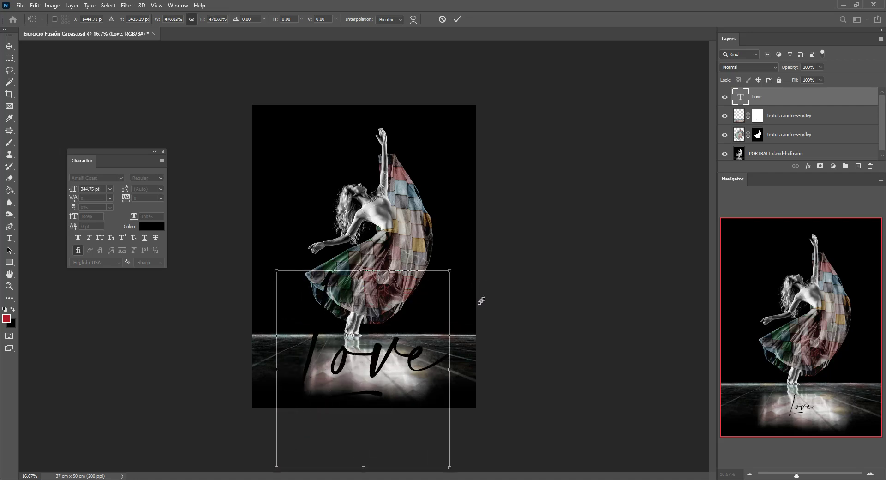
key(Return)
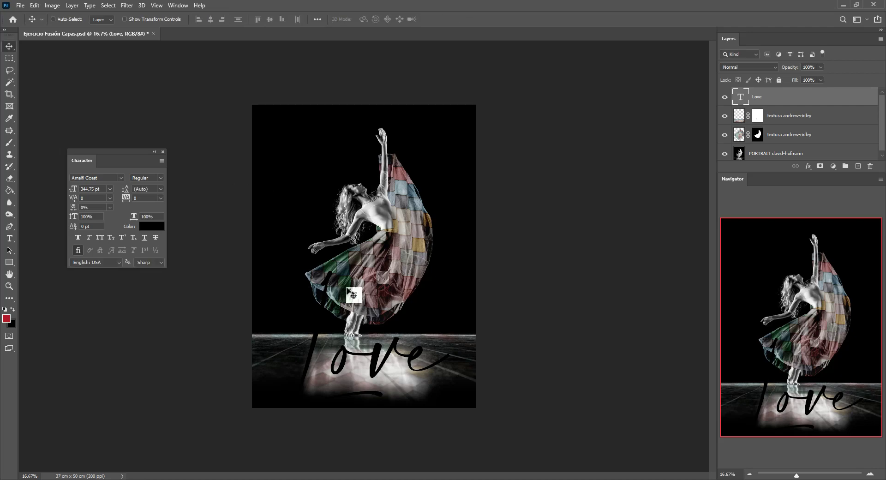
drag(358, 352, 380, 354)
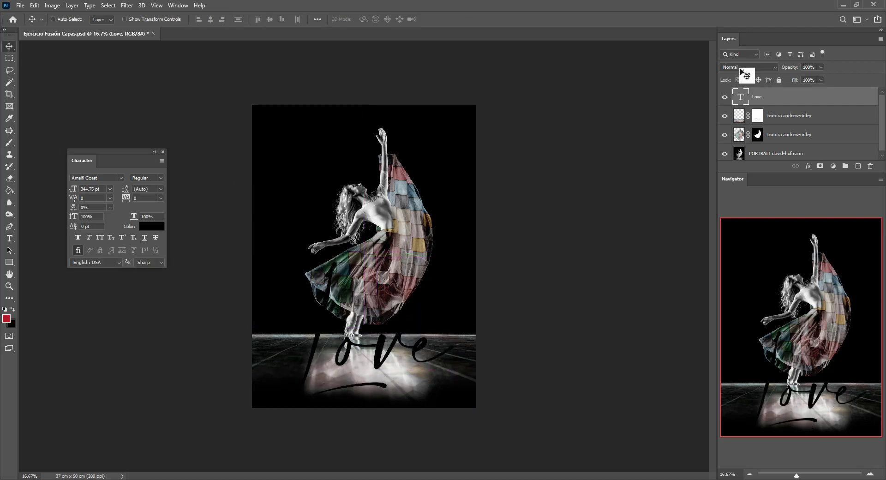
Set the "Love" text's font size to 230 pt and its colour to white (ffffff)
double_click(741, 98)
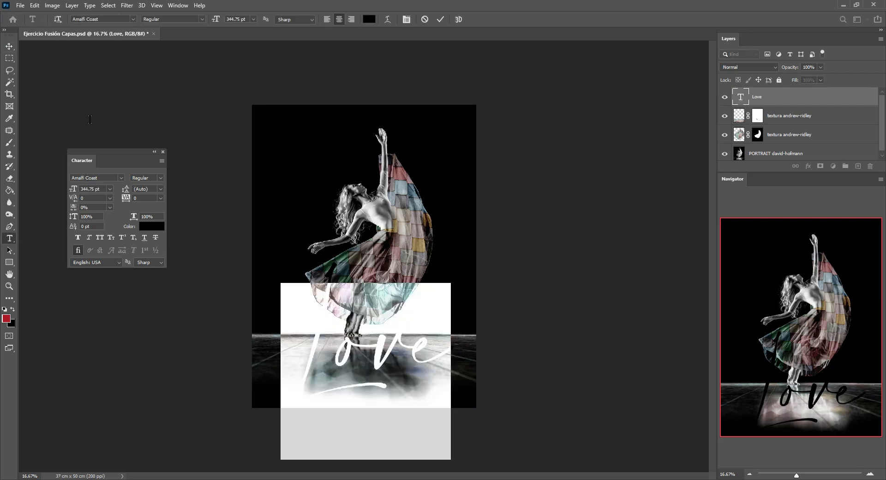
mouse_move(183, 174)
mouse_down()
mouse_move(207, 156)
mouse_move(217, 55)
mouse_up()
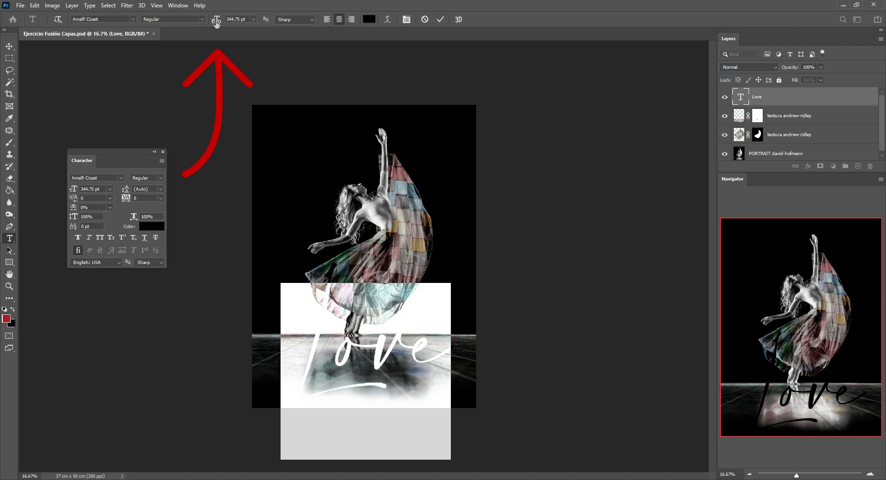
drag(216, 23, 165, 37)
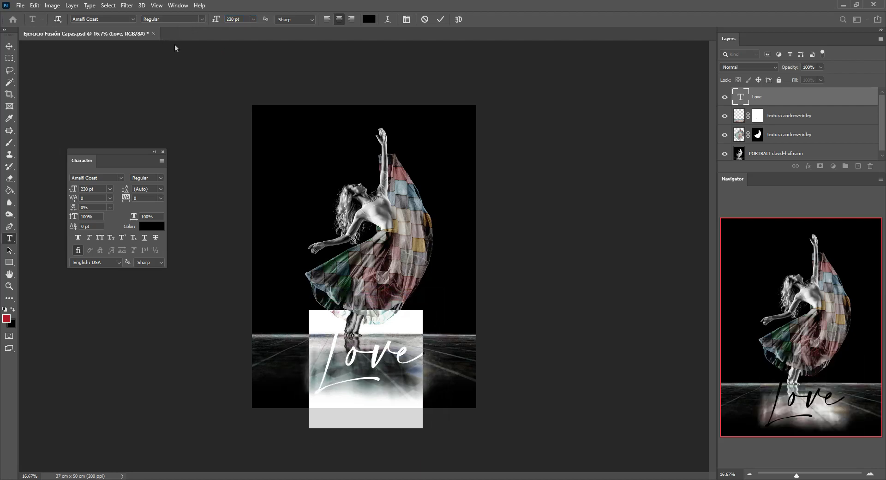
click(149, 227)
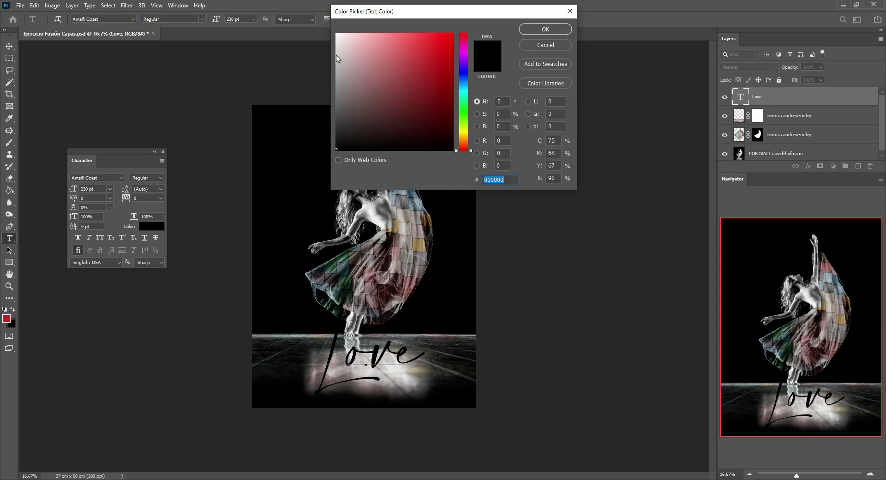
drag(337, 55, 324, 24)
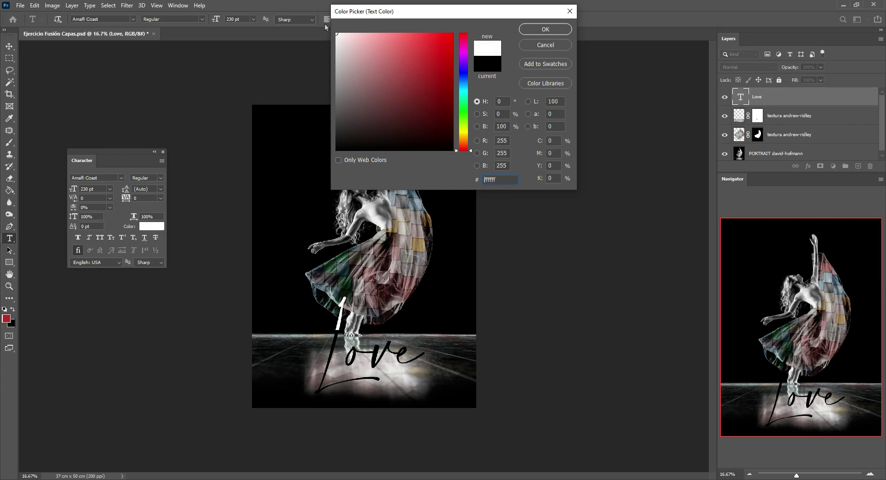
click(545, 29)
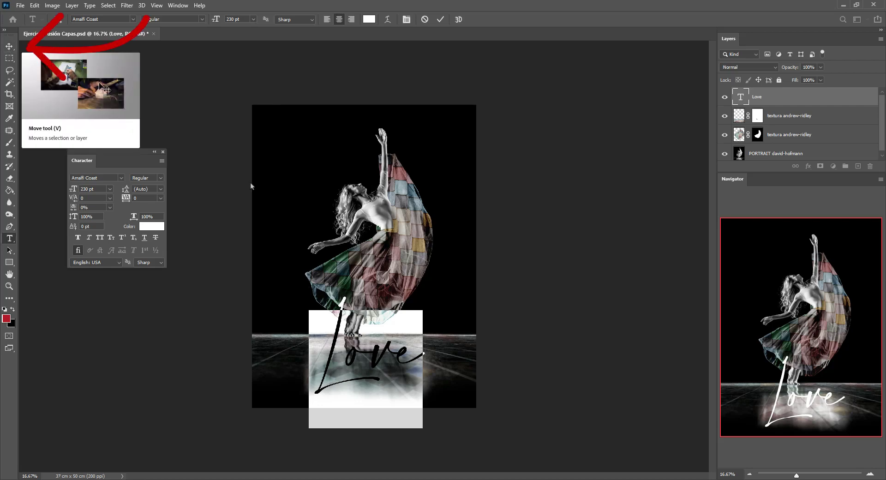
Place the "Love" text in the black area above the dancer's head, scaled to 77.85% and rotated to -31.68°
click(9, 46)
drag(393, 362, 334, 144)
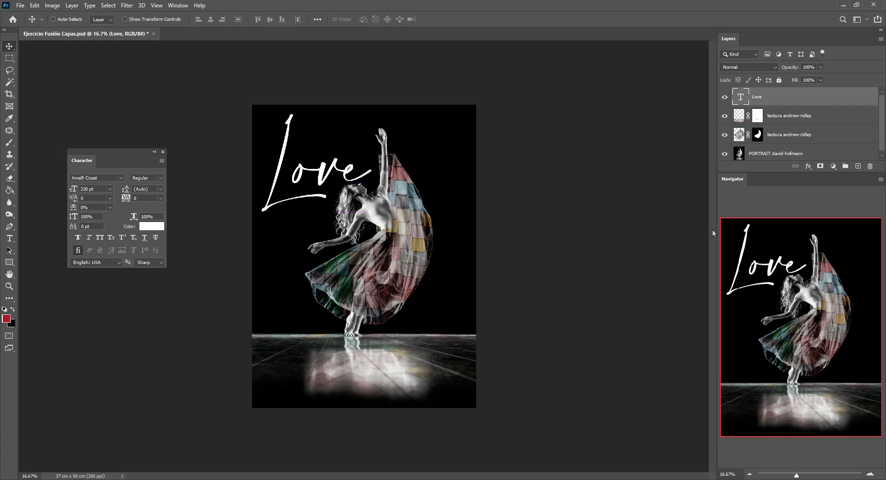
key(ctrl+t)
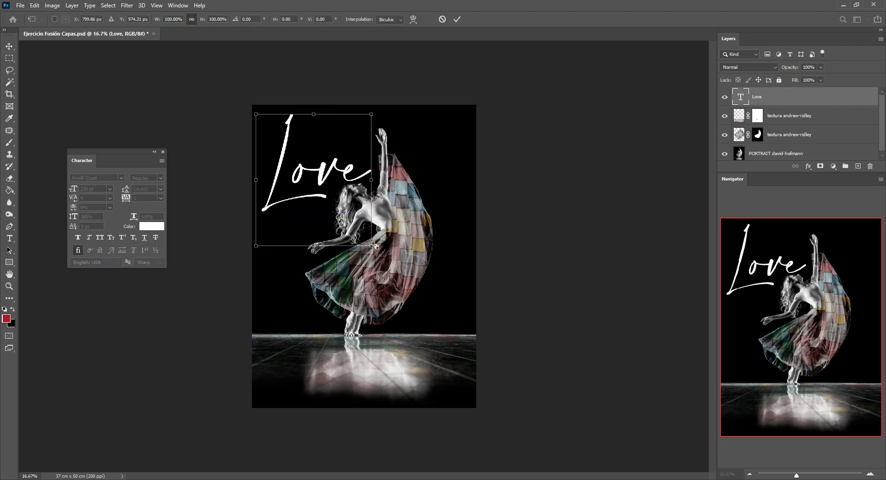
drag(371, 245, 359, 228)
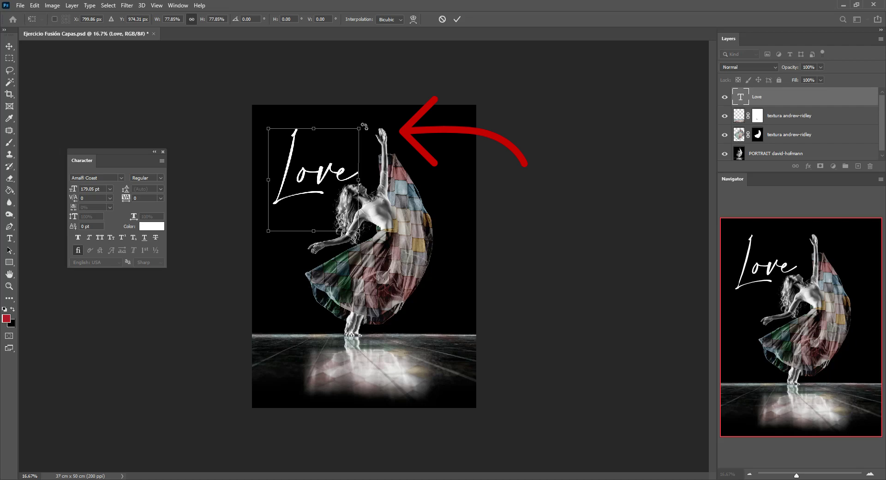
drag(365, 126, 327, 98)
drag(314, 179, 306, 162)
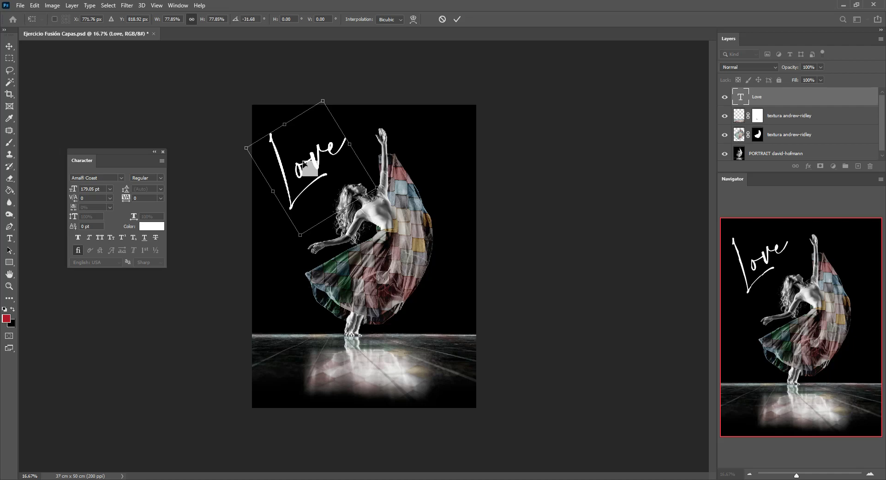
key(Return)
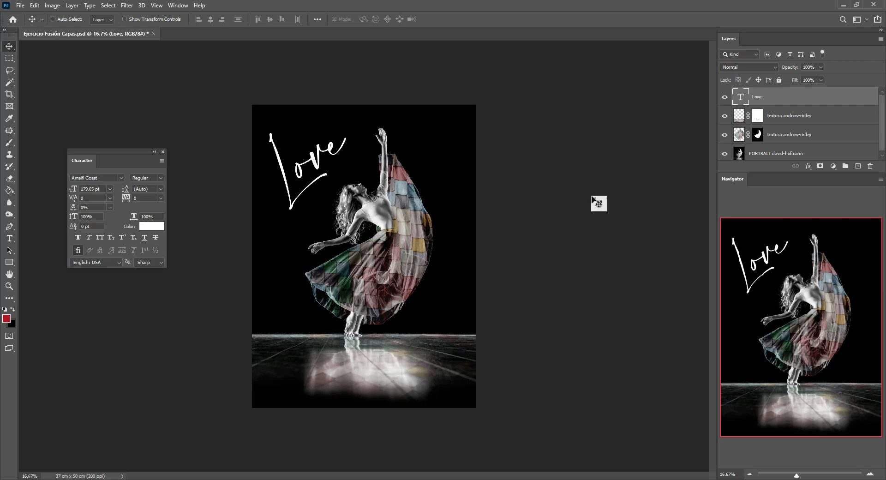
Place the image "textura andrew-ridley" as an embedded layer above the "Love" text layer
click(20, 5)
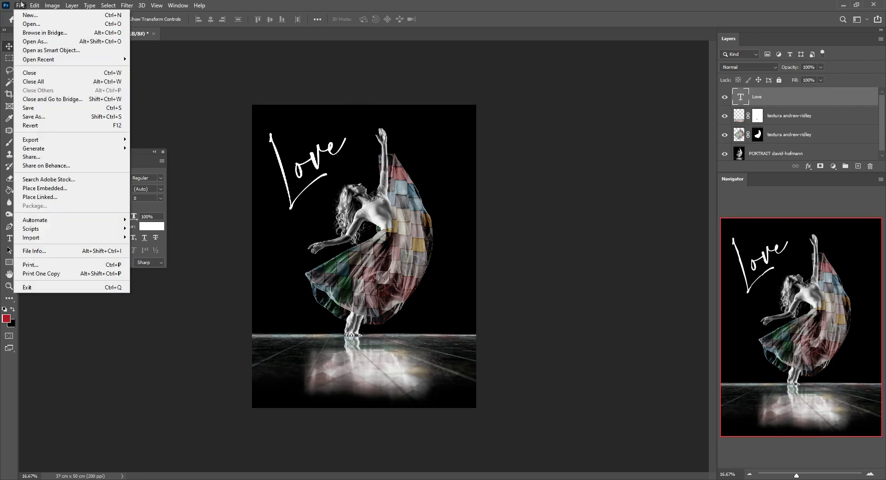
click(69, 189)
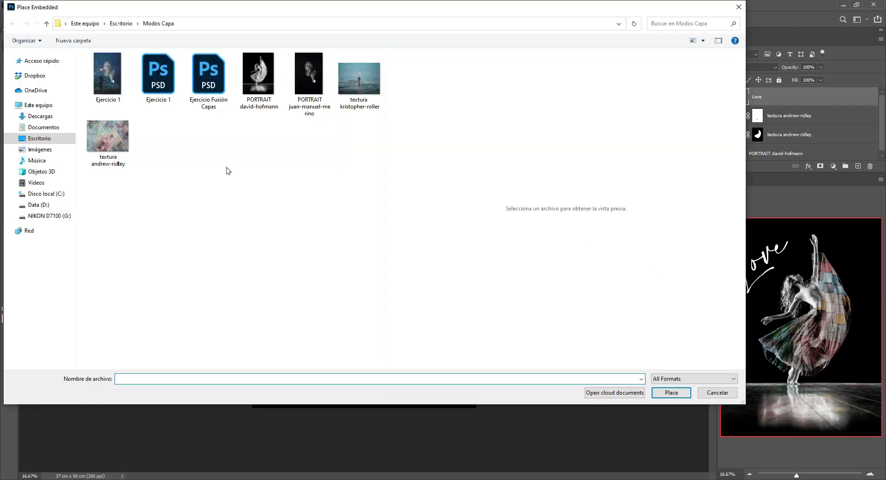
click(108, 146)
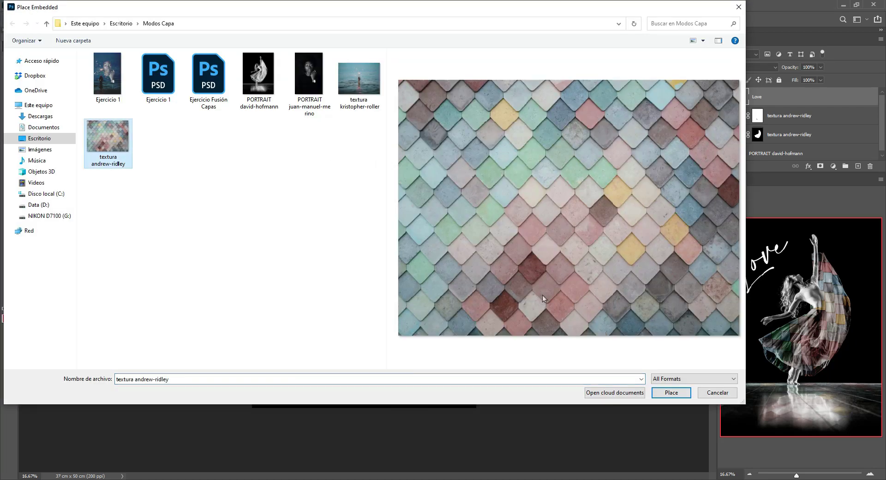
click(683, 393)
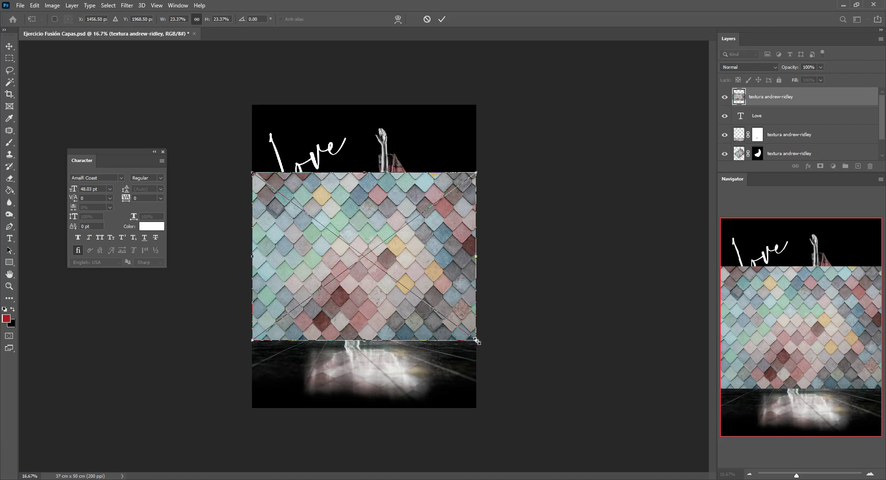
Scale the placed tile texture to 13.26% and rotate it to -31.72° so it covers the "Love" text
drag(477, 341, 428, 304)
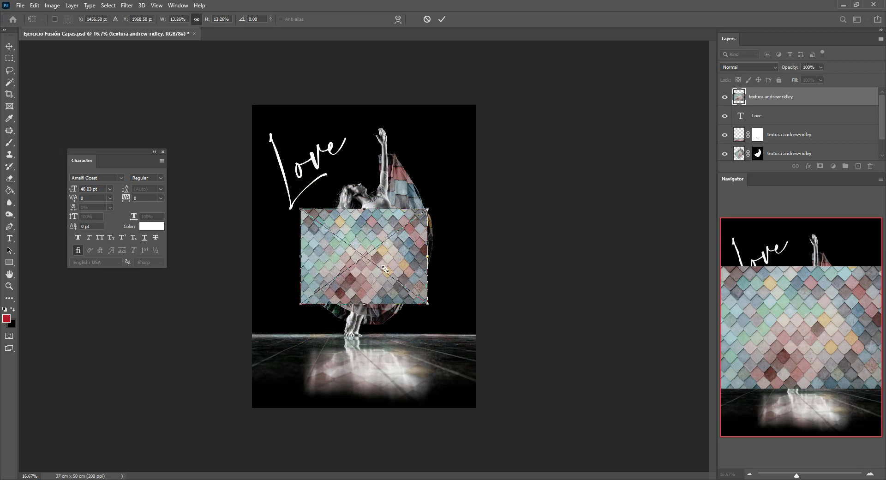
drag(385, 269, 326, 185)
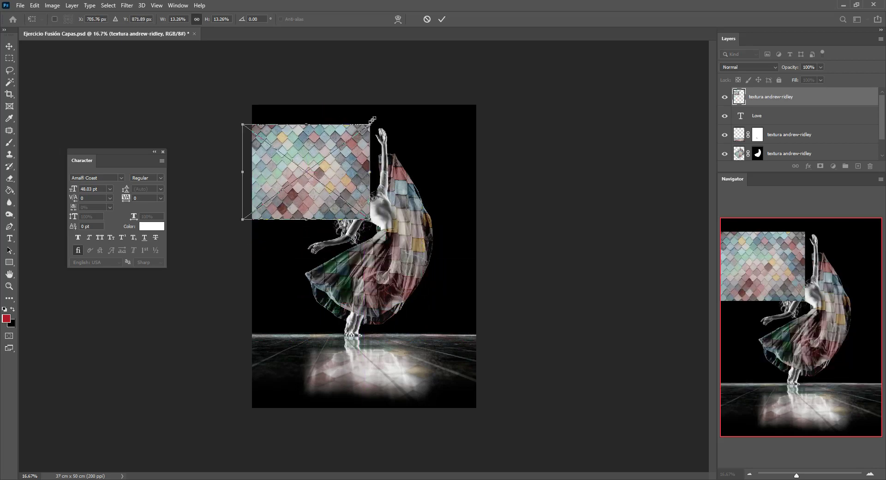
drag(377, 119, 331, 105)
drag(307, 181, 301, 166)
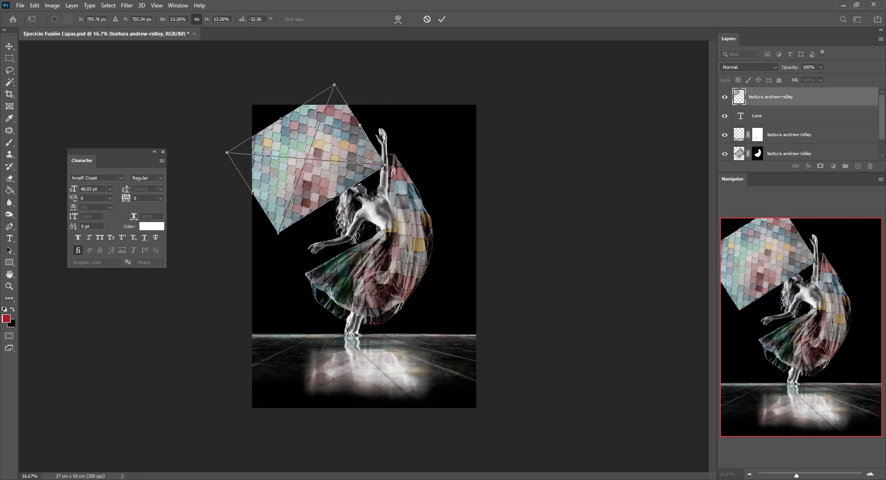
drag(393, 171, 396, 170)
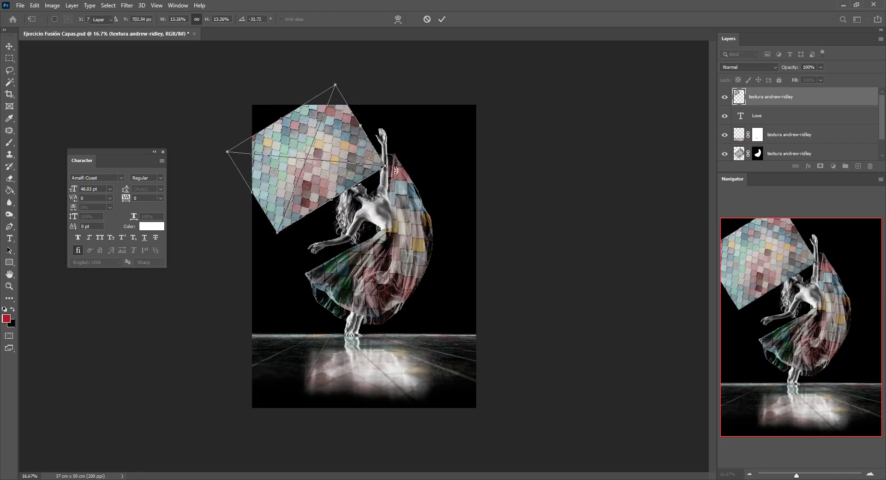
key(Return)
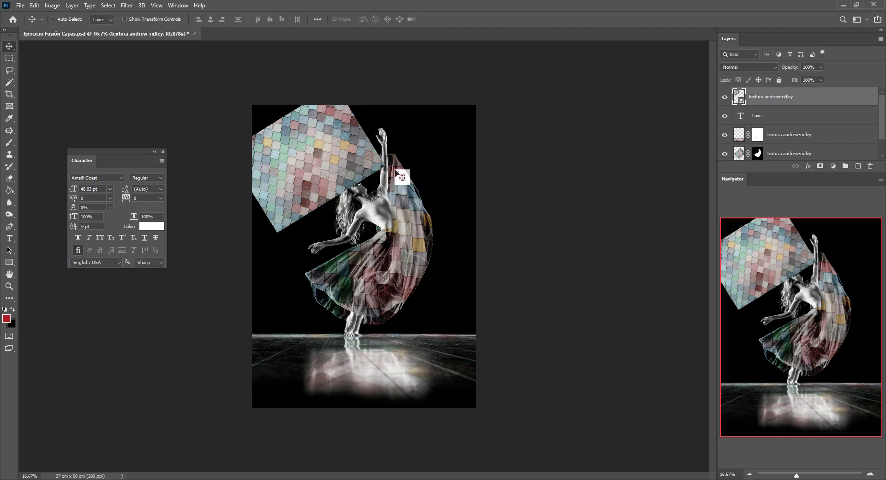
Rasterize the top tile texture layer and clip it to the "Love" text with a clipping mask
right_click(771, 98)
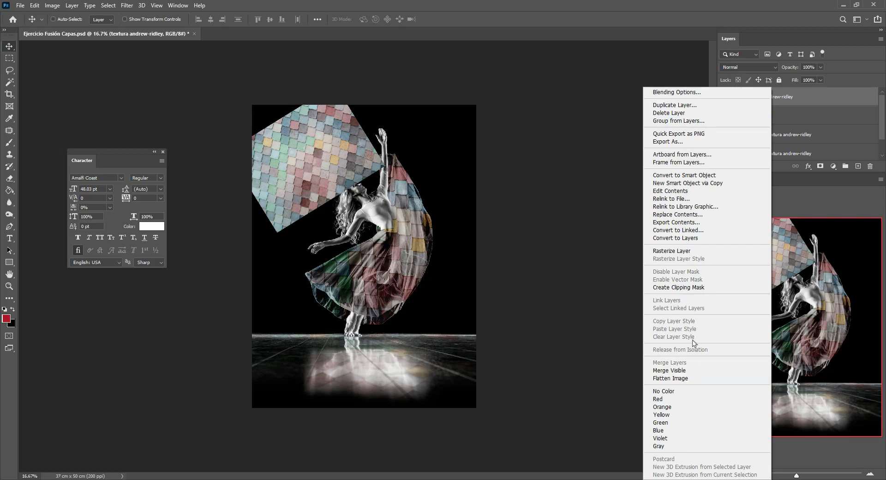
click(695, 252)
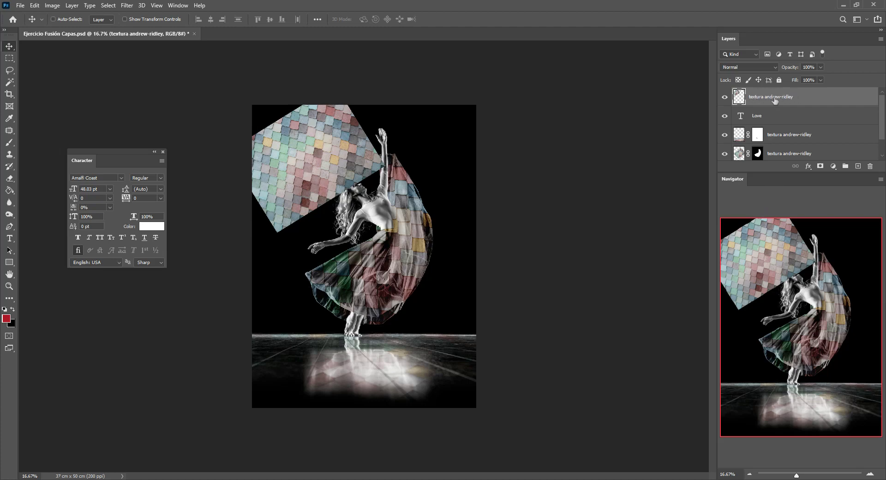
right_click(775, 102)
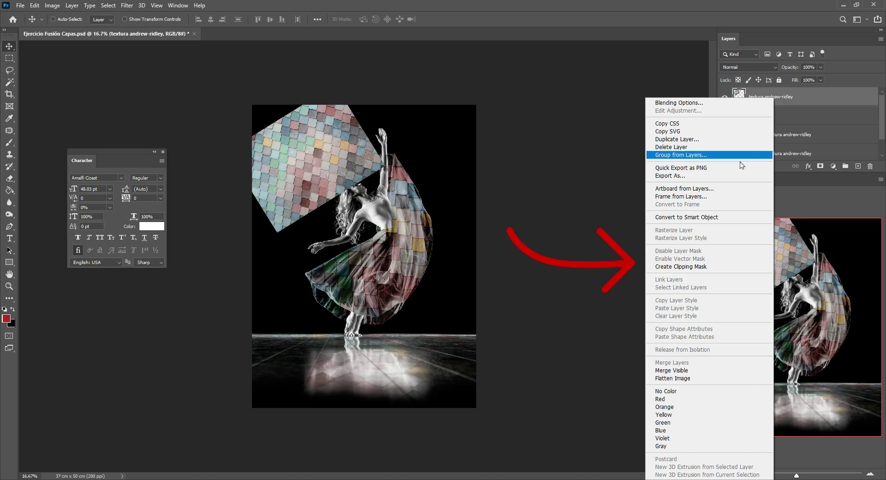
click(693, 267)
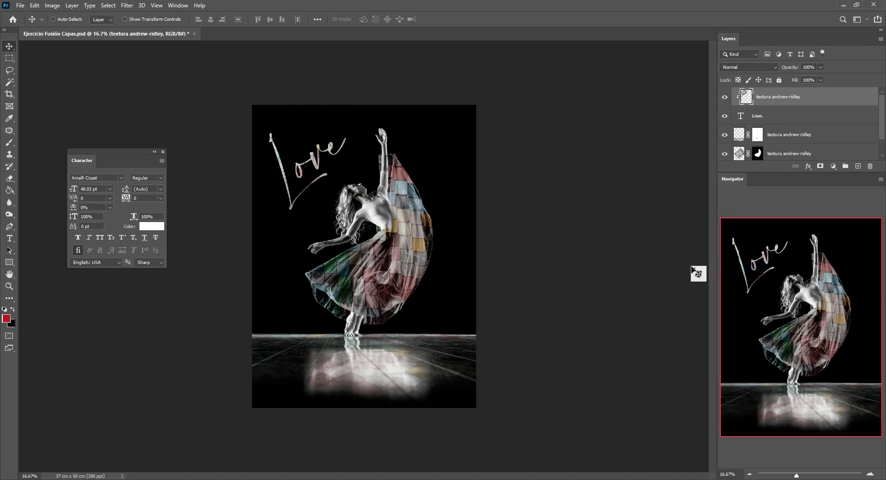
Shift the clipped tile texture up and to the right within the "Love" lettering
key(z)
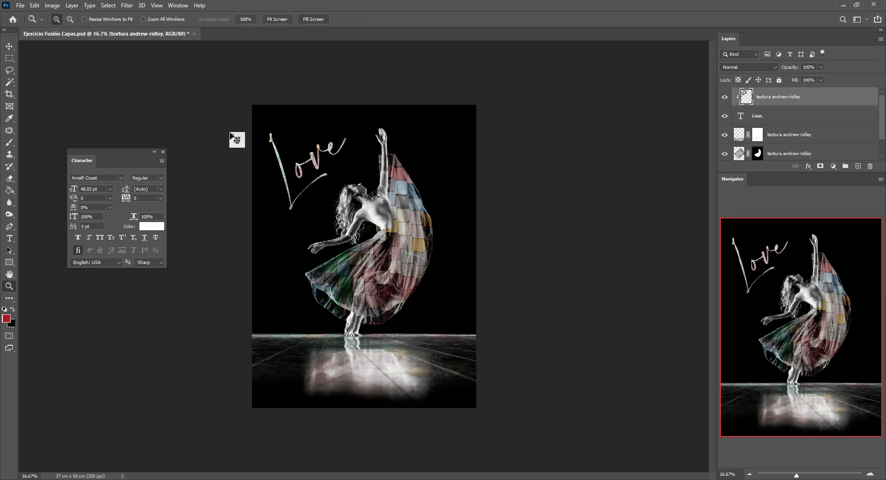
click(287, 150)
click(300, 171)
click(319, 192)
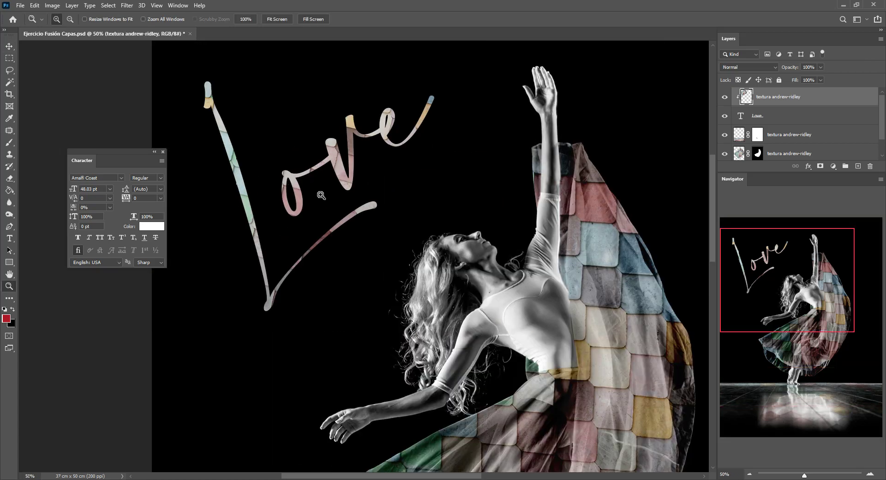
key(v)
drag(338, 214, 388, 253)
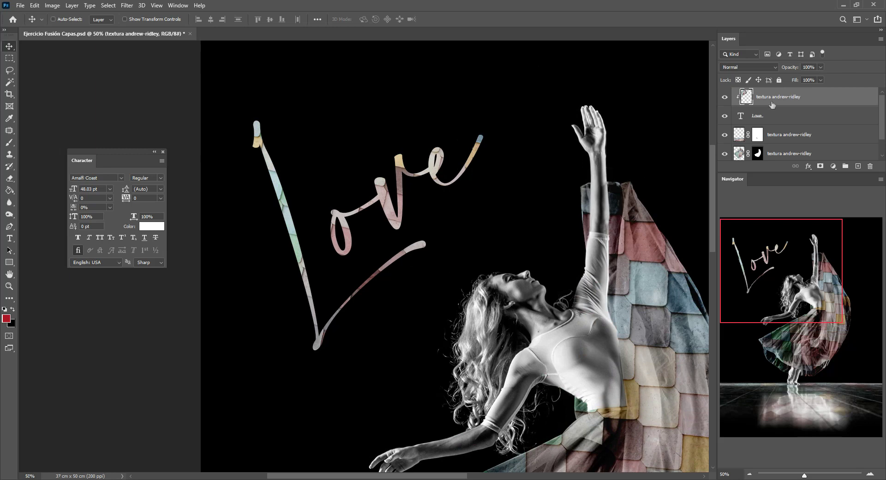
drag(336, 177, 372, 152)
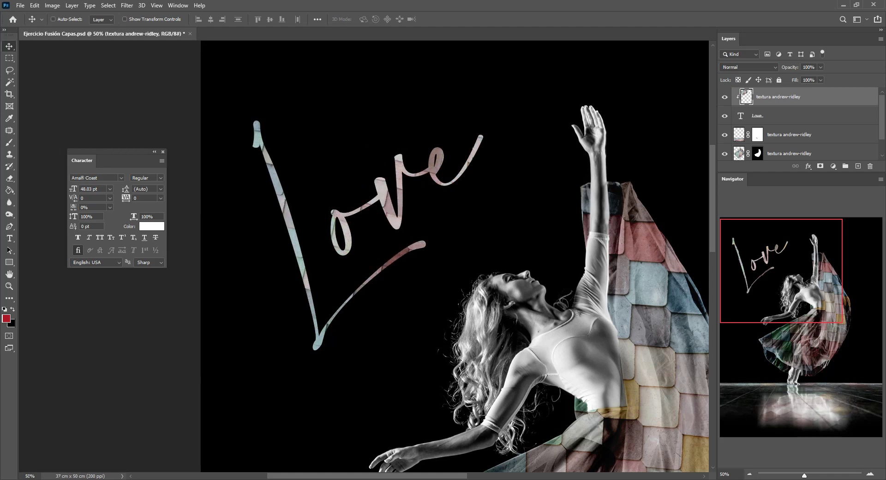
Move only the "Love" text layer beneath its clipped tile texture, ending slightly up and left of its starting place
click(776, 119)
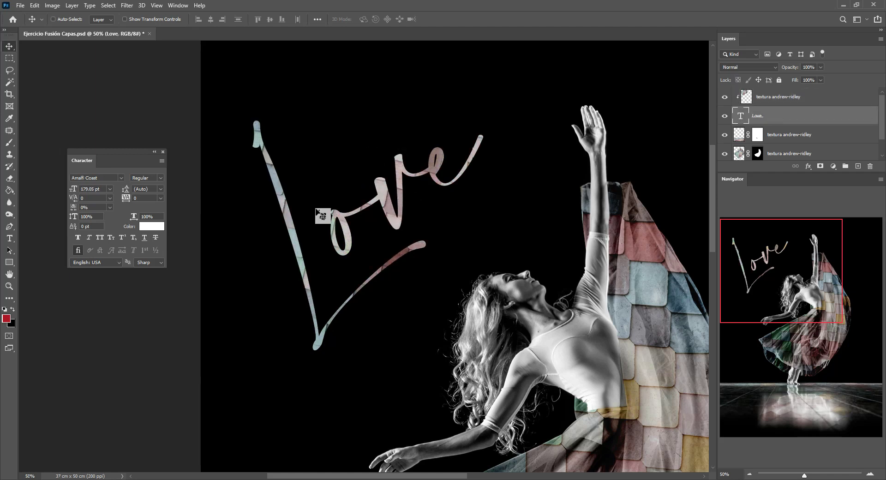
drag(275, 184, 523, 403)
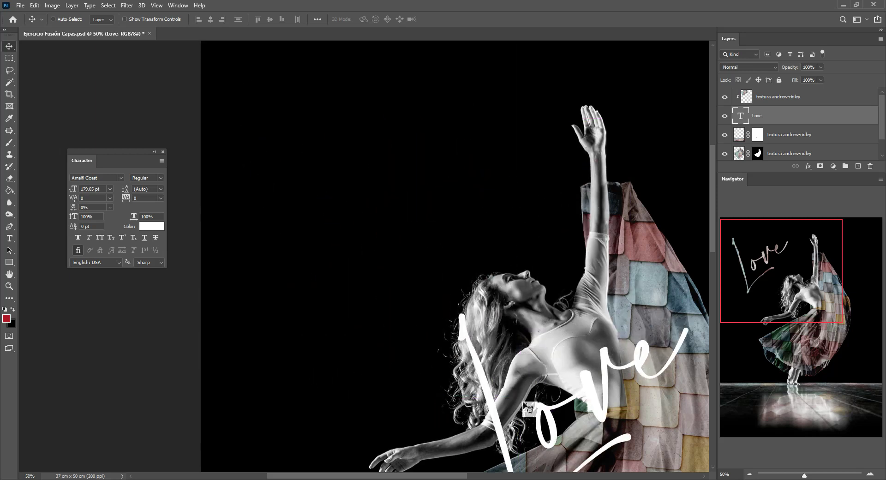
double_click(523, 401)
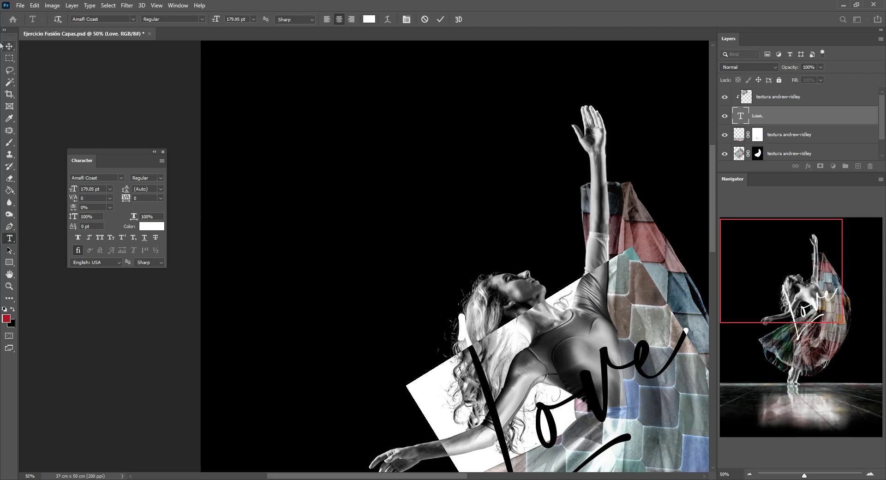
key(ctrl+Return)
key(v)
drag(500, 314, 370, 185)
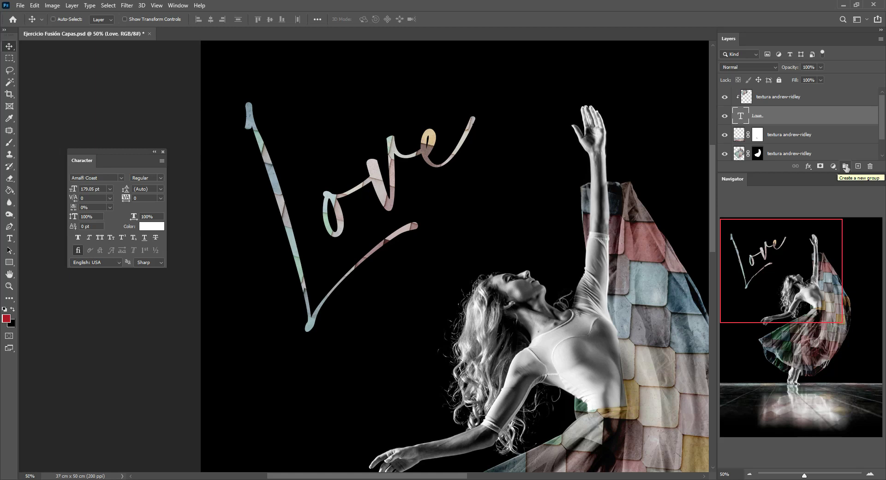
Group the clipped tile texture layer and the "Love" text layer together
shift+click(783, 99)
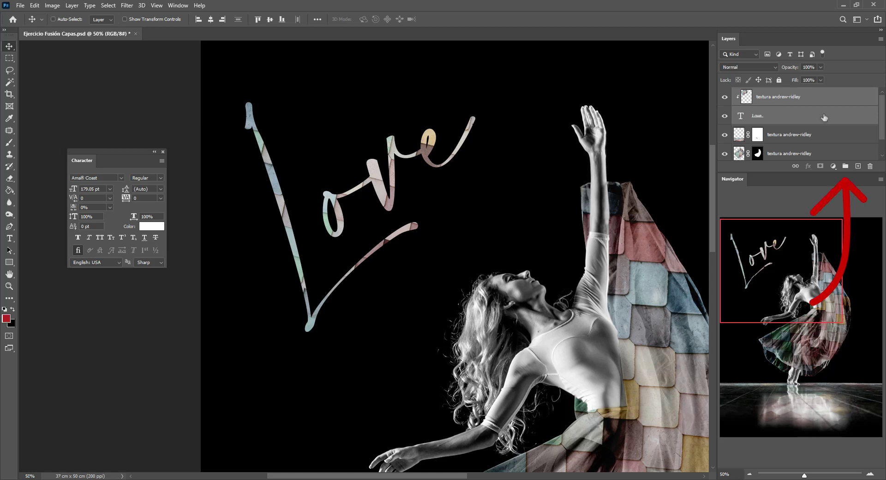
mouse_move(791, 100)
mouse_down()
mouse_move(834, 128)
mouse_move(845, 166)
mouse_up()
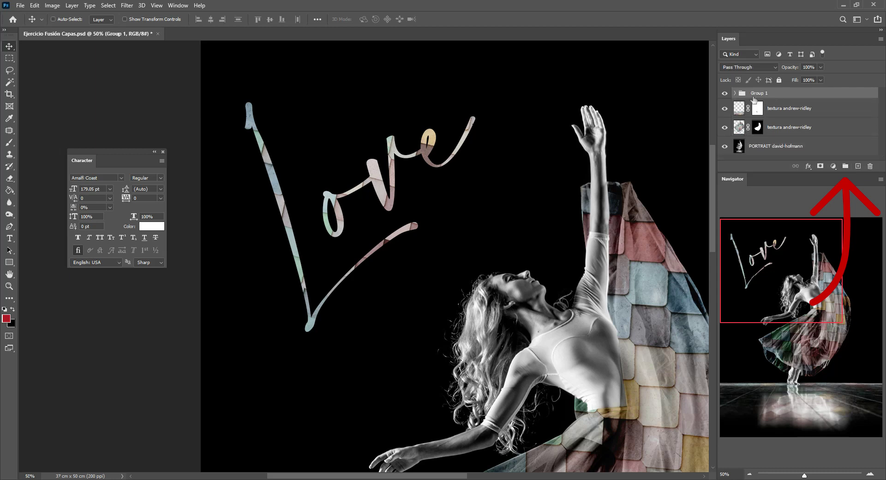
key(ctrl+z)
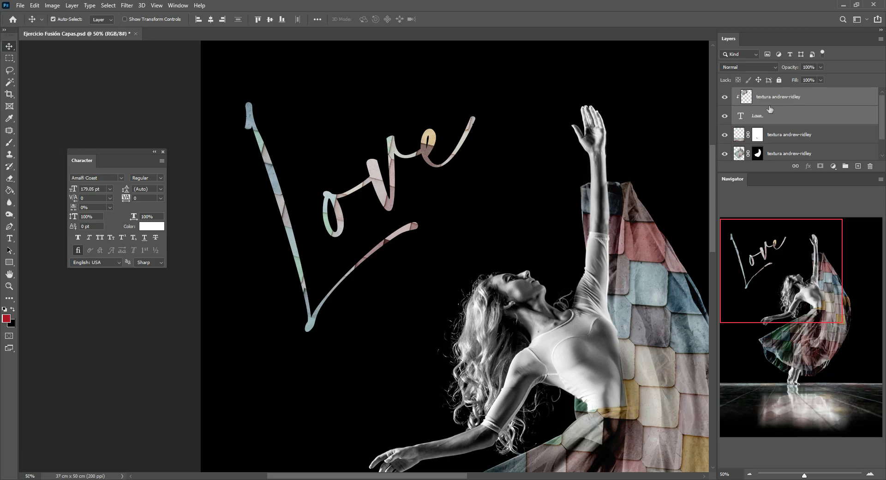
key(ctrl+g)
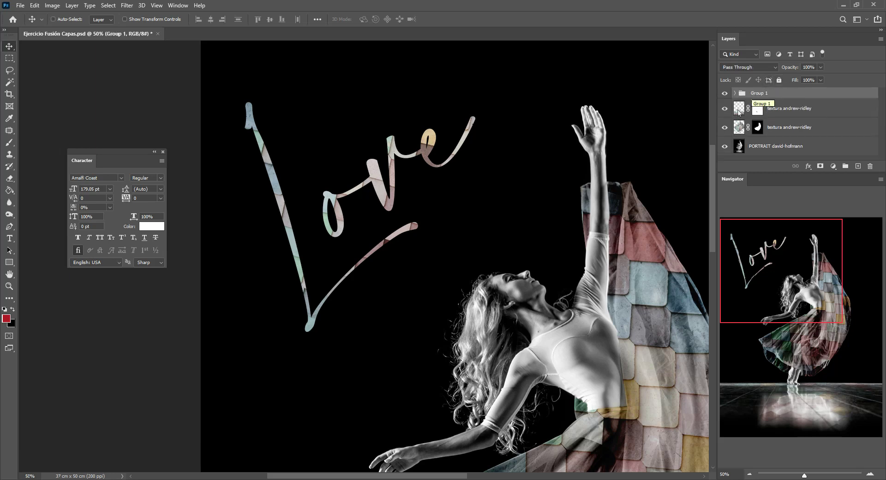
Reposition the grouped "Love" title in the black area to the upper left of the dancer
mouse_move(345, 192)
mouse_down()
mouse_move(431, 231)
mouse_move(351, 257)
mouse_move(493, 174)
mouse_move(366, 208)
mouse_move(346, 248)
mouse_move(392, 212)
mouse_move(347, 194)
mouse_up()
scroll(347, 194, down, 4)
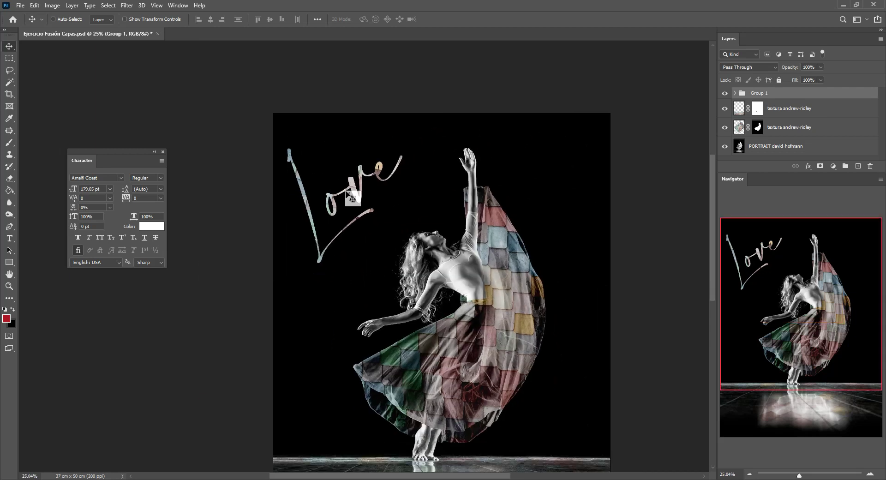
scroll(353, 194, down, 1)
mouse_move(313, 138)
mouse_down()
mouse_move(431, 382)
mouse_move(471, 198)
mouse_move(396, 188)
mouse_move(310, 135)
mouse_up()
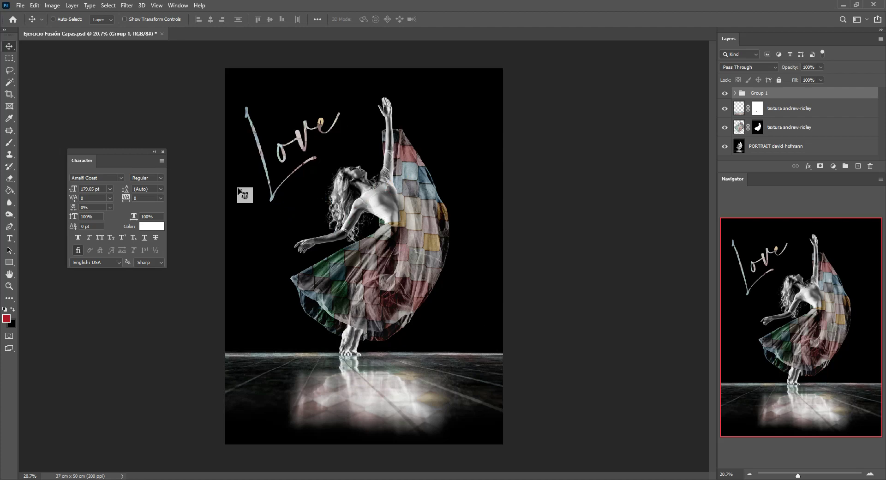
Save the layered document, and save a JPEG copy named "Ejercicio Fusión Capas" in the Modos Capa folder
click(18, 5)
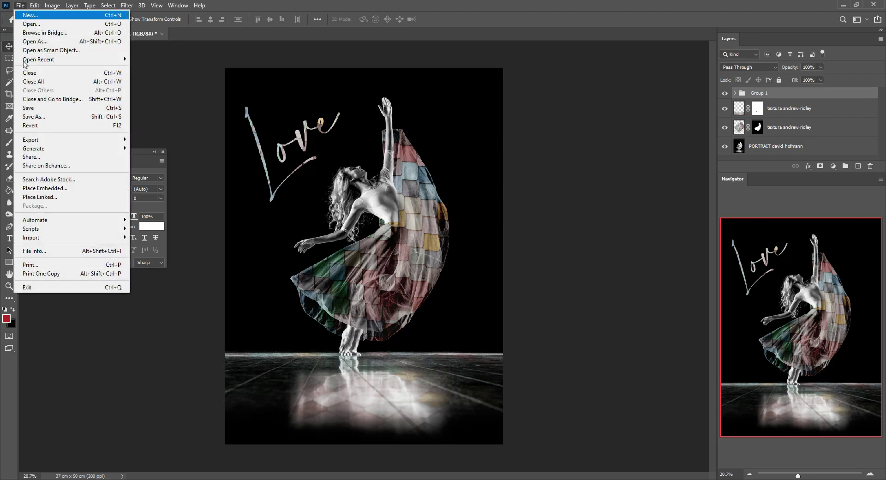
click(37, 107)
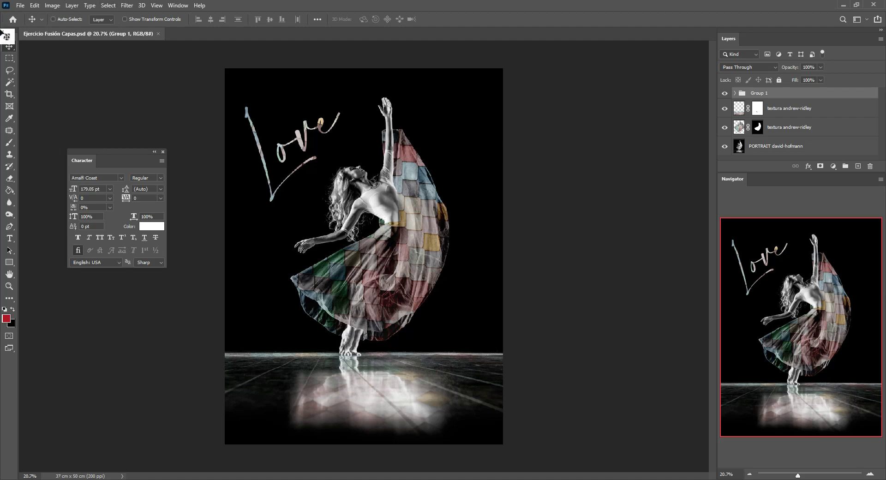
click(20, 6)
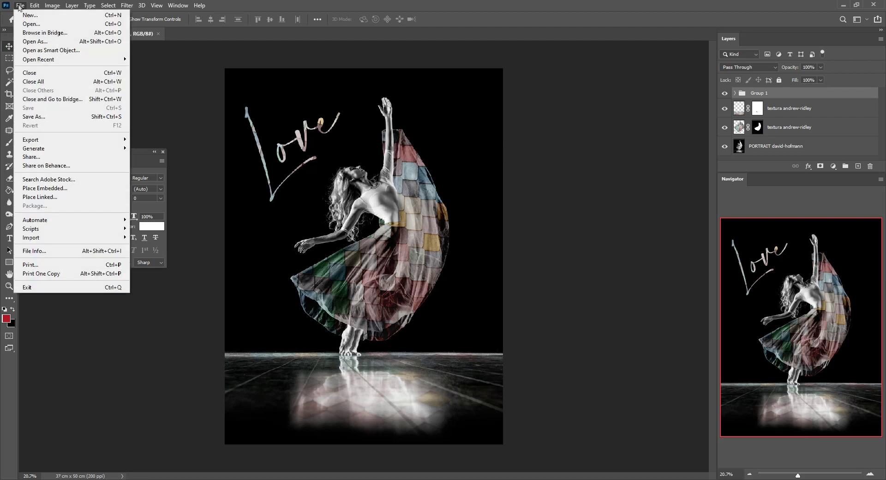
click(42, 117)
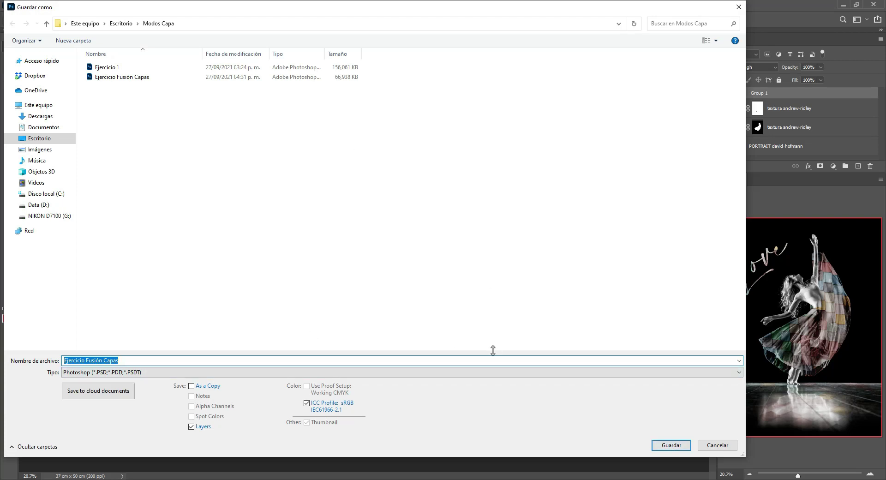
click(485, 374)
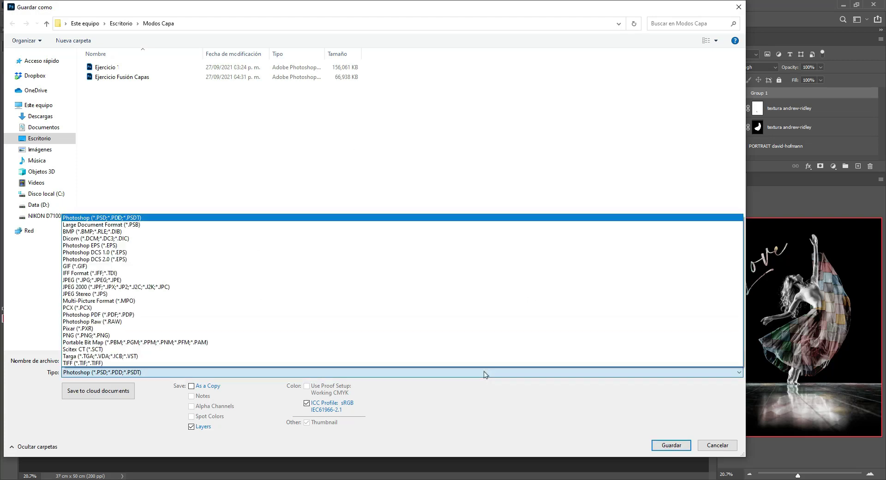
click(75, 280)
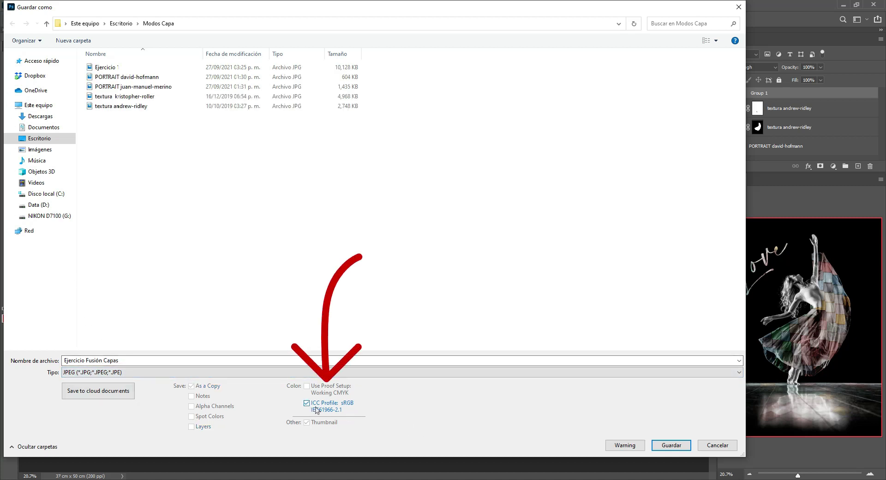
click(672, 446)
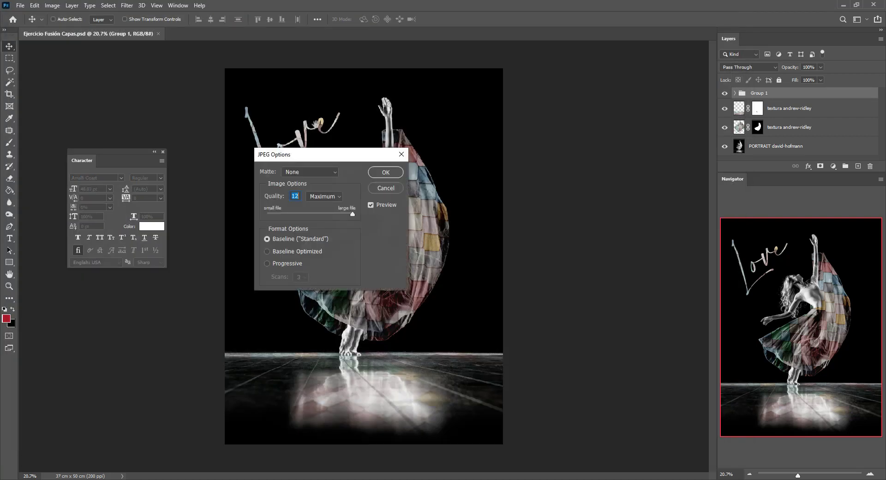
Export the JPEG at quality 12 (Maximum) with the Baseline ("Standard") format
drag(325, 157, 468, 185)
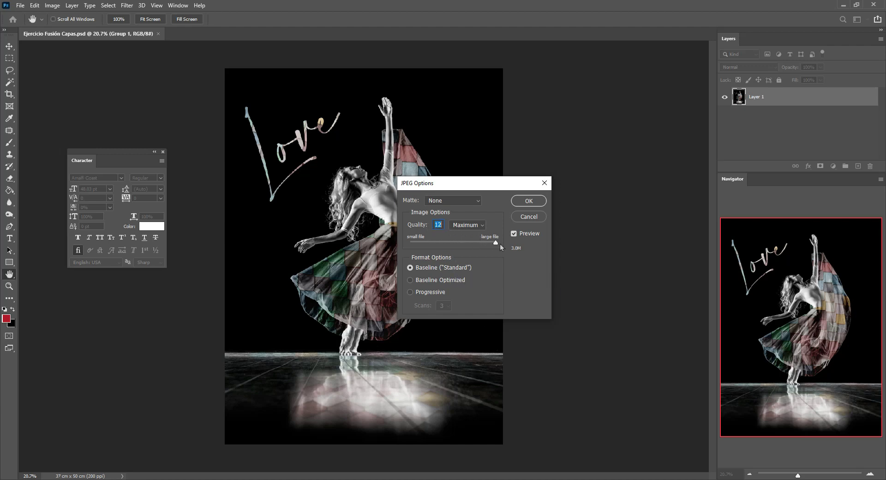
drag(492, 243, 441, 243)
click(481, 226)
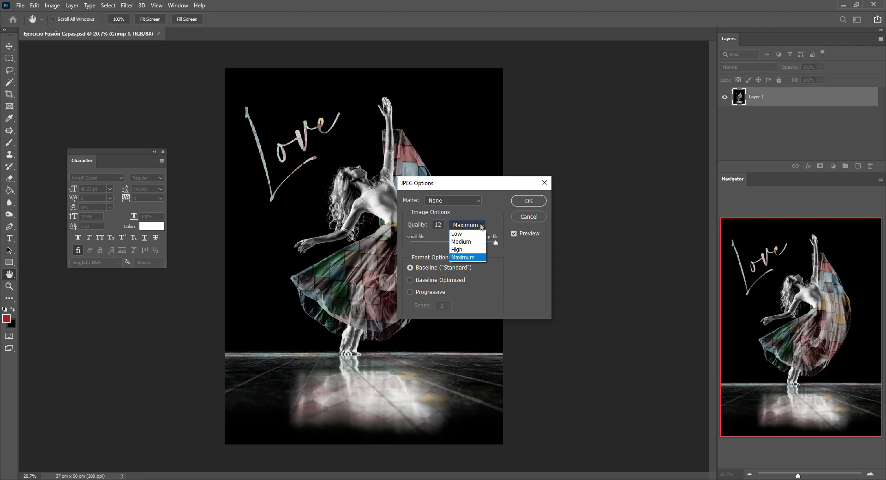
click(471, 253)
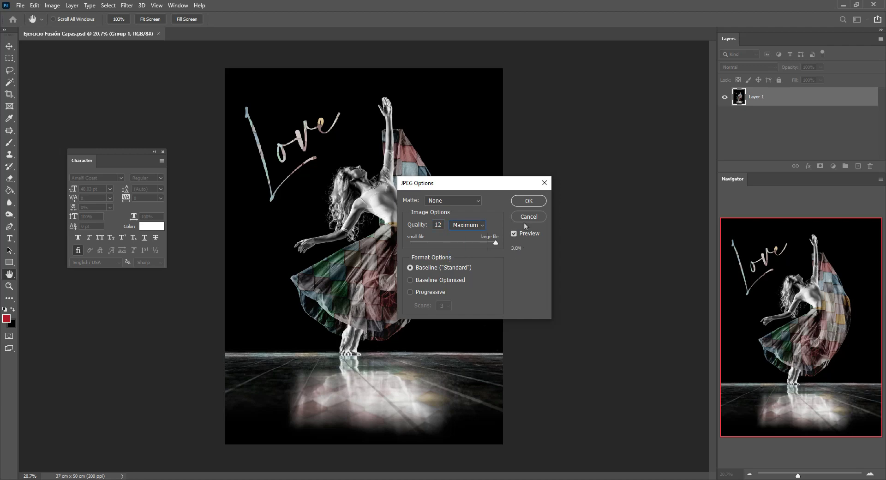
click(527, 202)
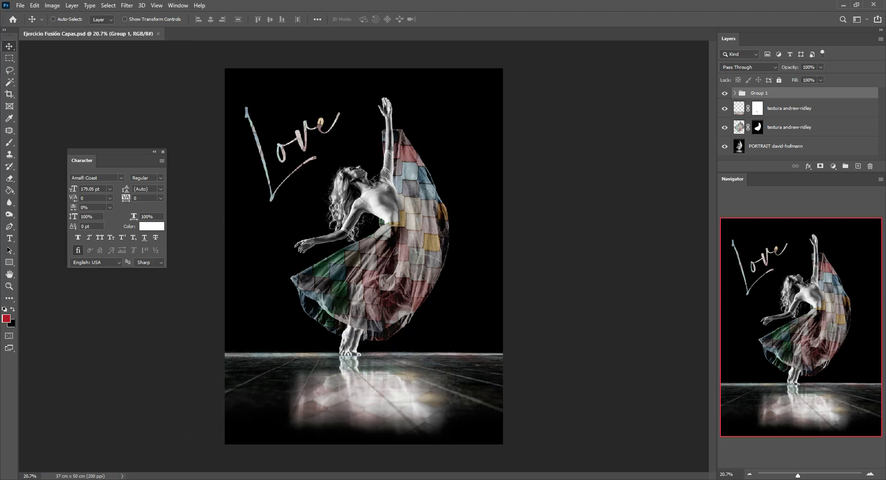
Switch to File Explorer and open the exported "Ejercicio Fusión Capas" JPG from the Modos Capa folder
key(alt+Tab)
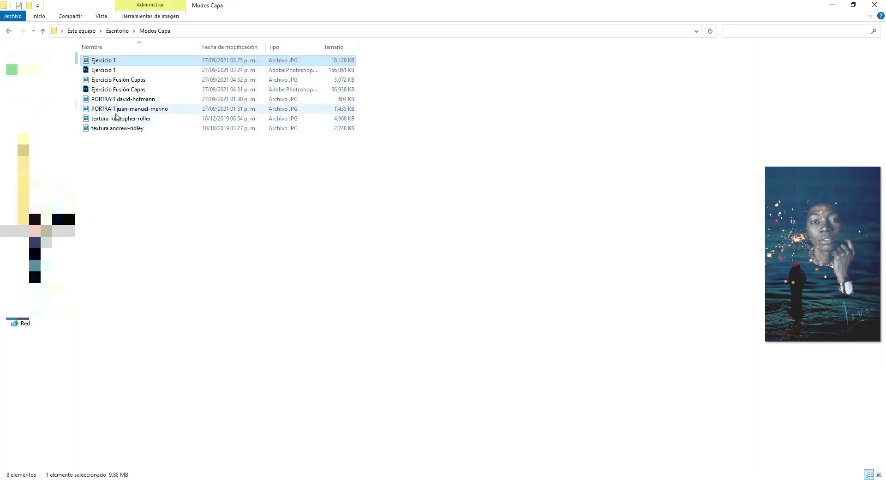
double_click(125, 81)
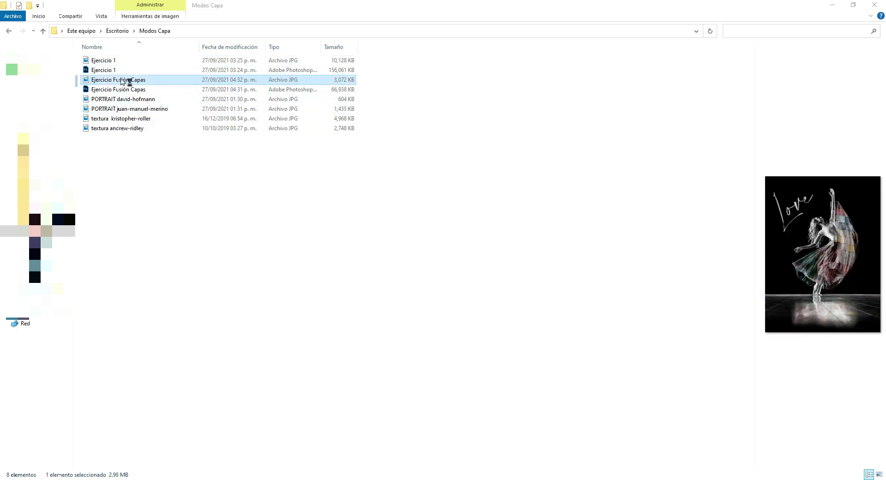